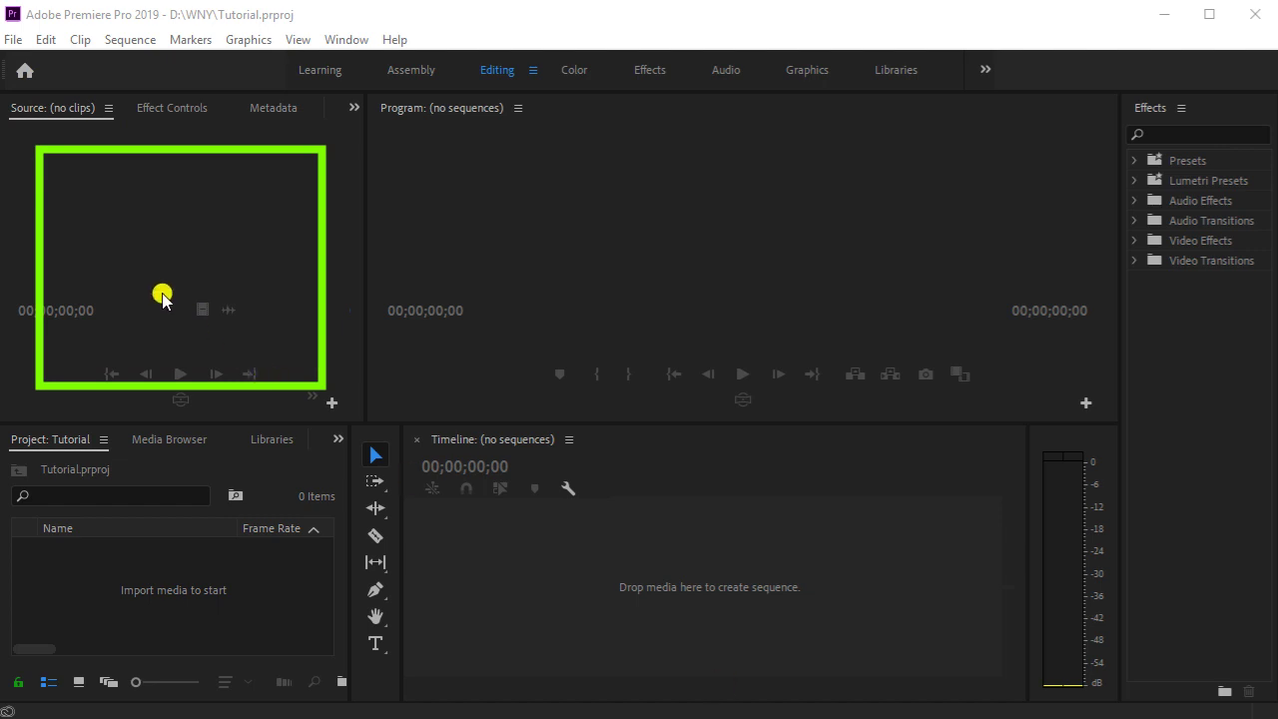
# Annotate the outlined Source monitor with the text label "source"
pyautogui.write('source')
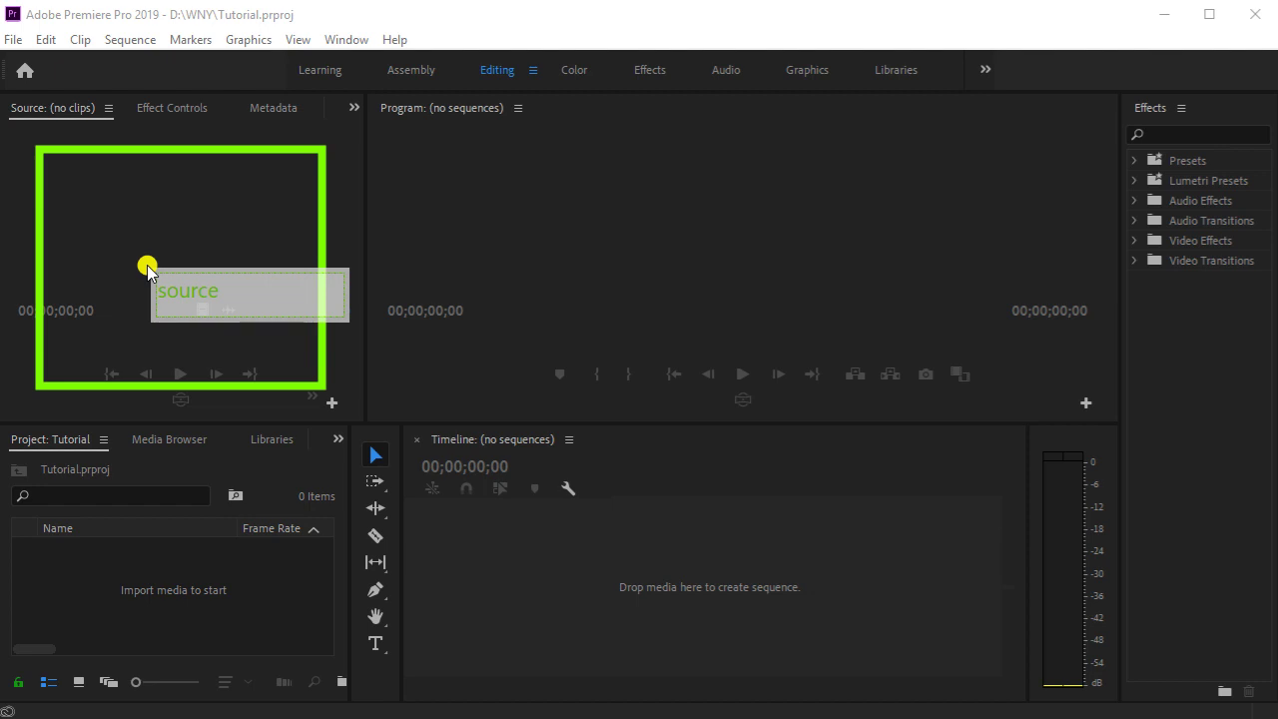
pyautogui.click(144, 267)
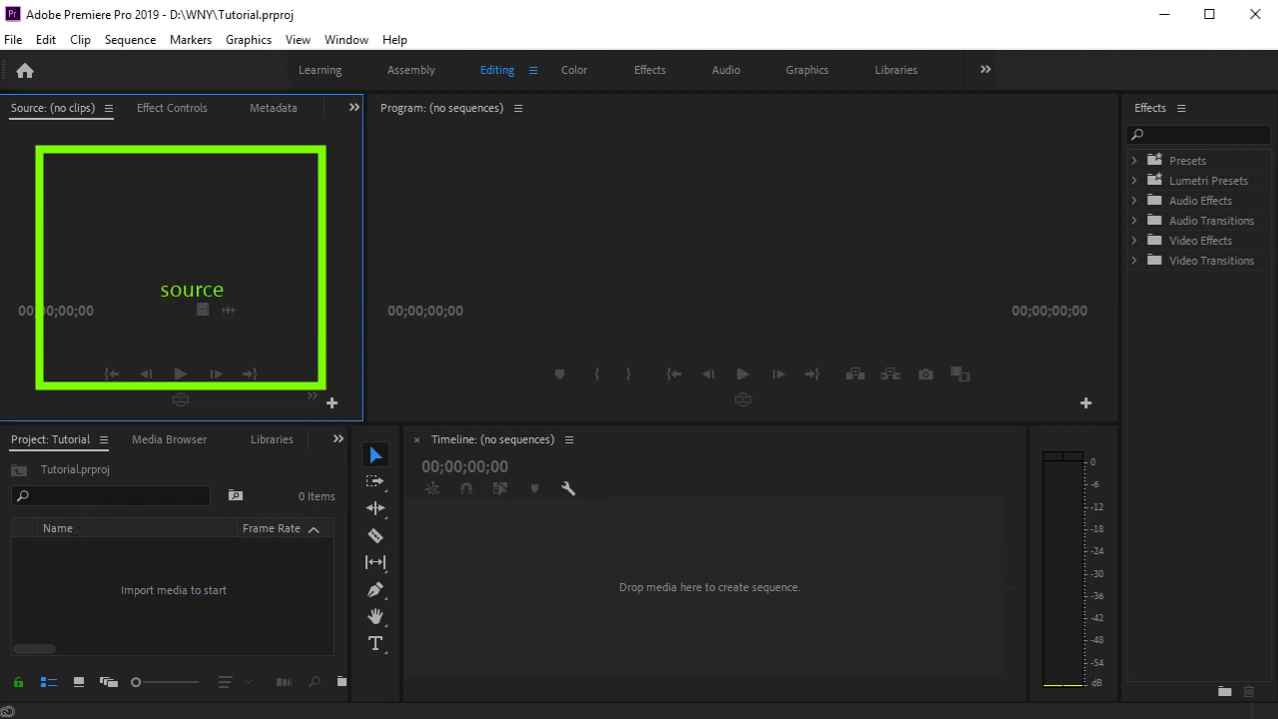
# Outline the Project panel with a green annotation rectangle and try to label it "project"
pyautogui.moveTo(17, 463)
pyautogui.mouseDown()
pyautogui.moveTo(140, 593)
pyautogui.moveTo(337, 655)
pyautogui.mouseUp()
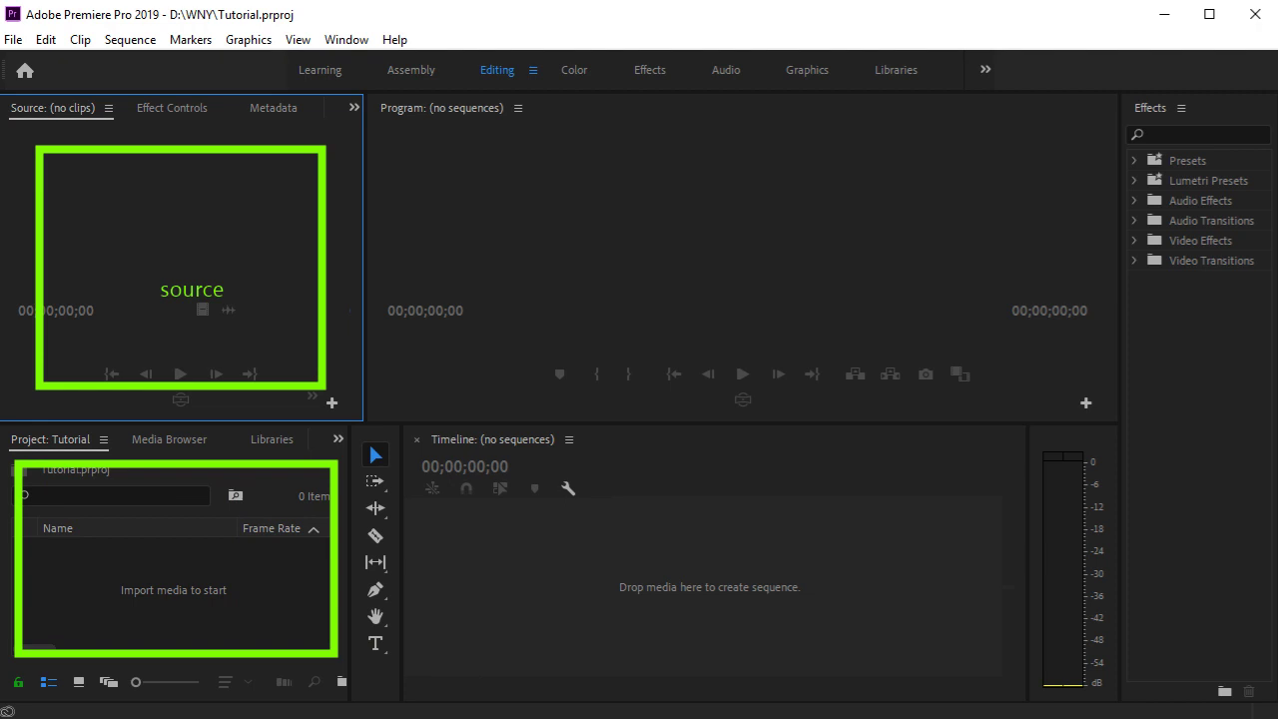
pyautogui.click(126, 567)
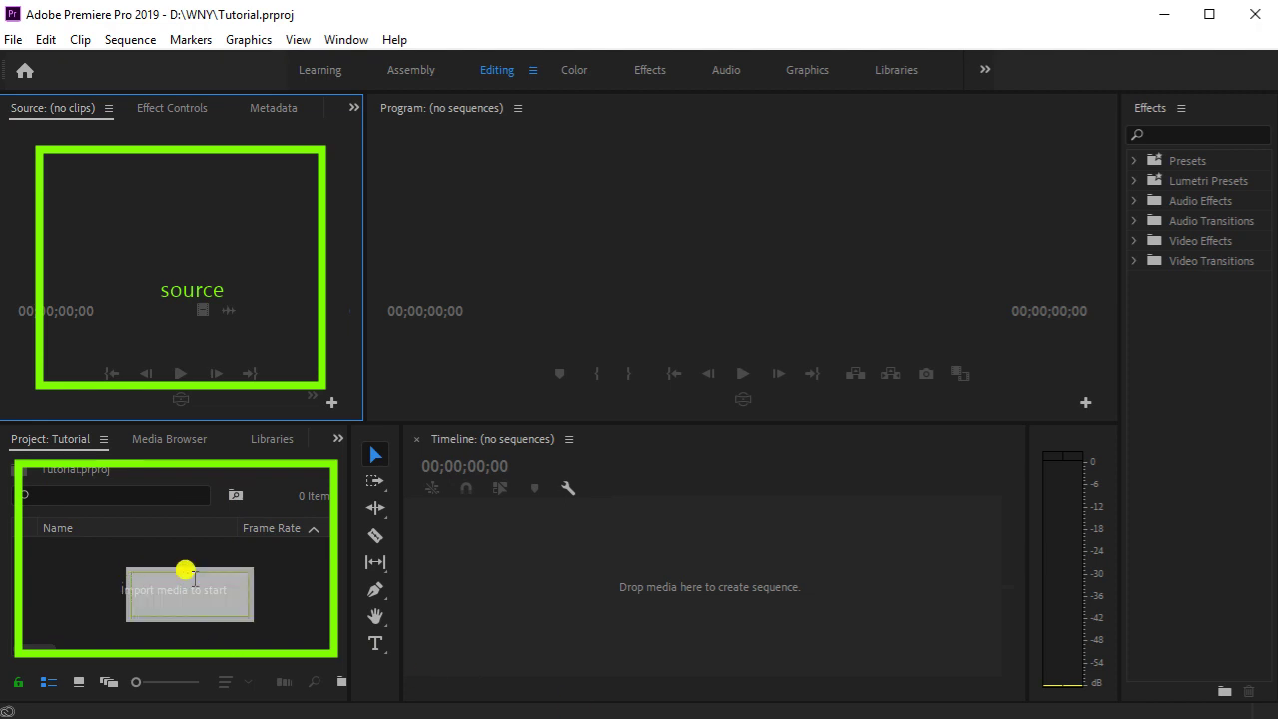
pyautogui.write('project')
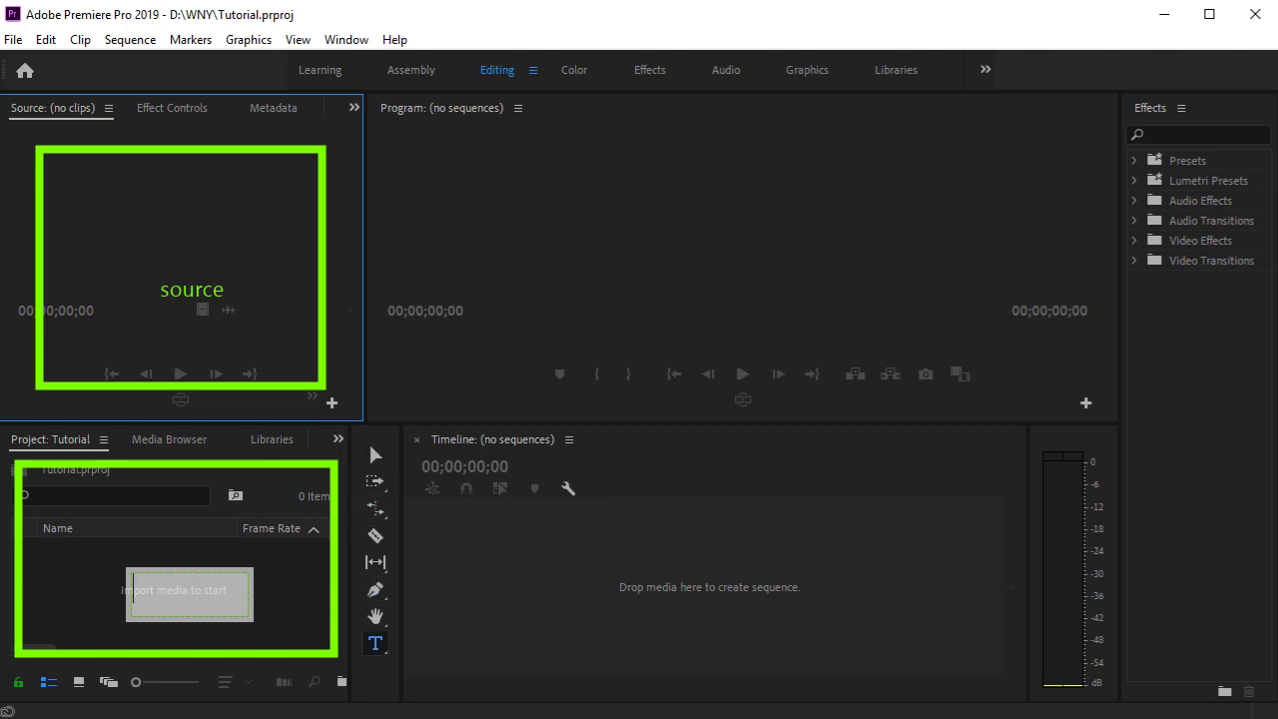
pyautogui.press('Escape')
pyautogui.click(160, 566)
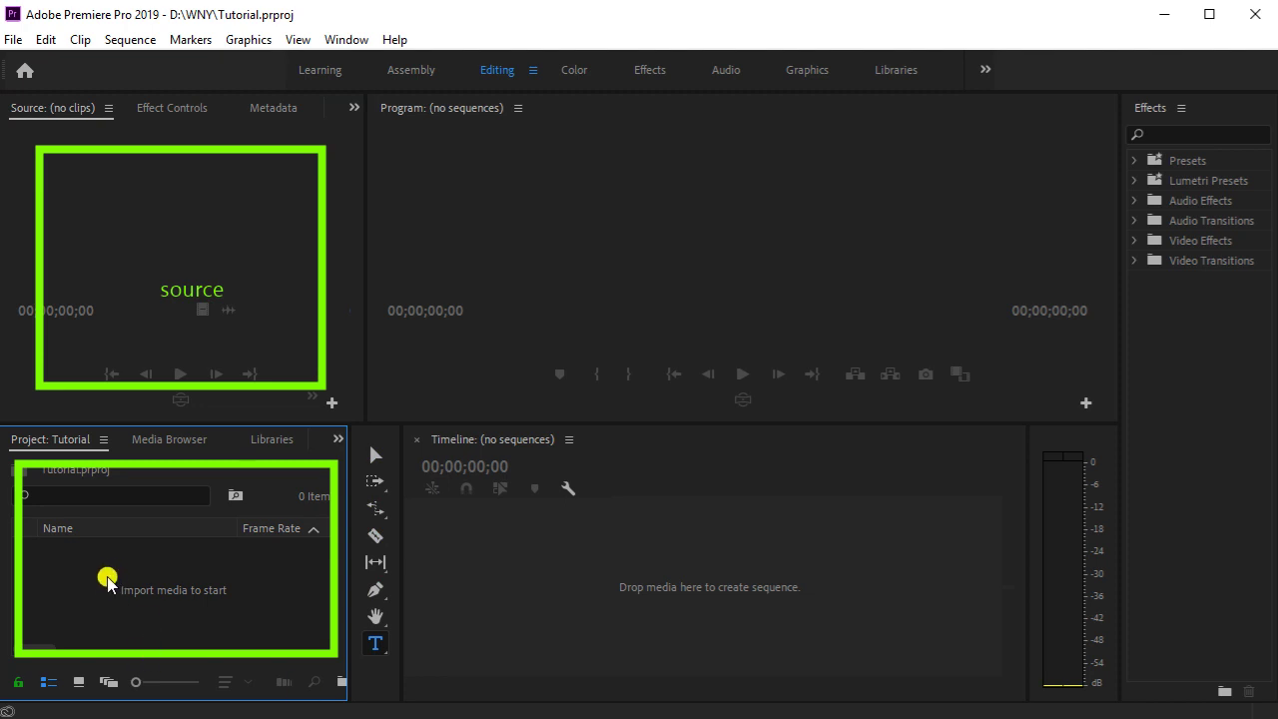
pyautogui.moveTo(117, 559); pyautogui.dragTo(227, 619)
pyautogui.click(636, 344)
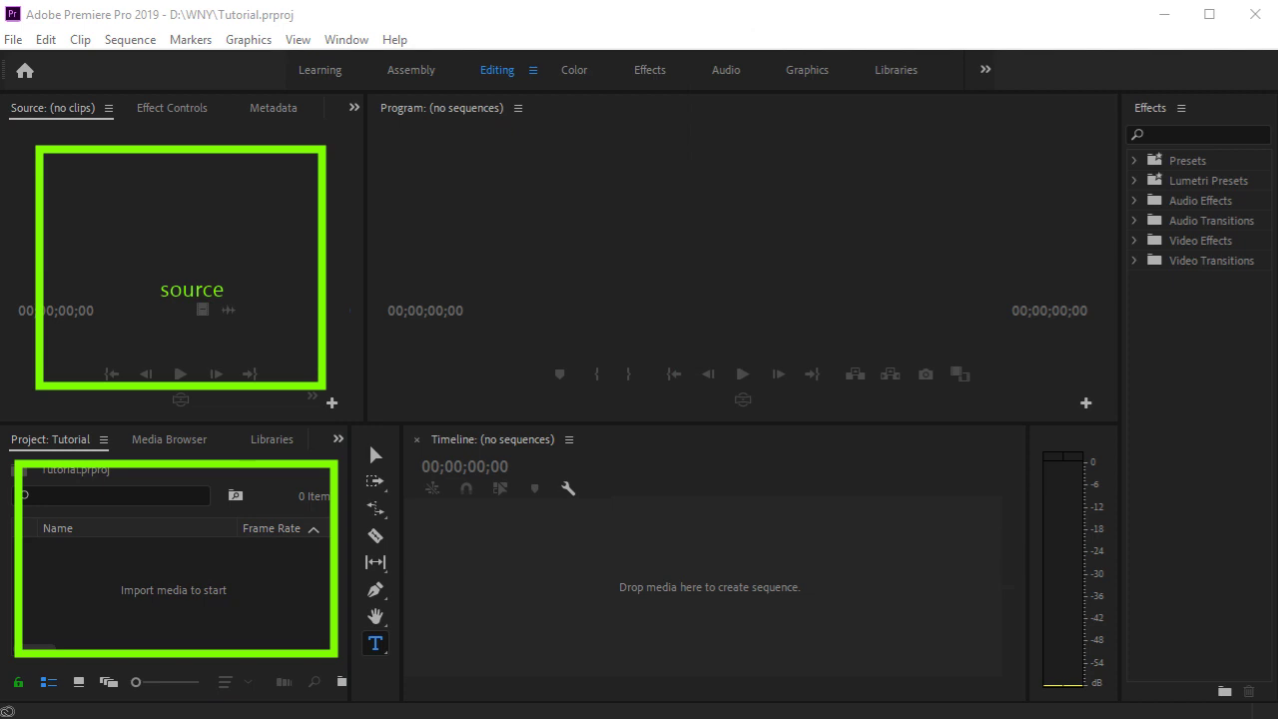
# Outline the Program monitor with a green annotation rectangle and label it "PROGRAM"
pyautogui.moveTo(445, 145)
pyautogui.mouseDown()
pyautogui.moveTo(556, 249)
pyautogui.moveTo(1023, 358)
pyautogui.mouseUp()
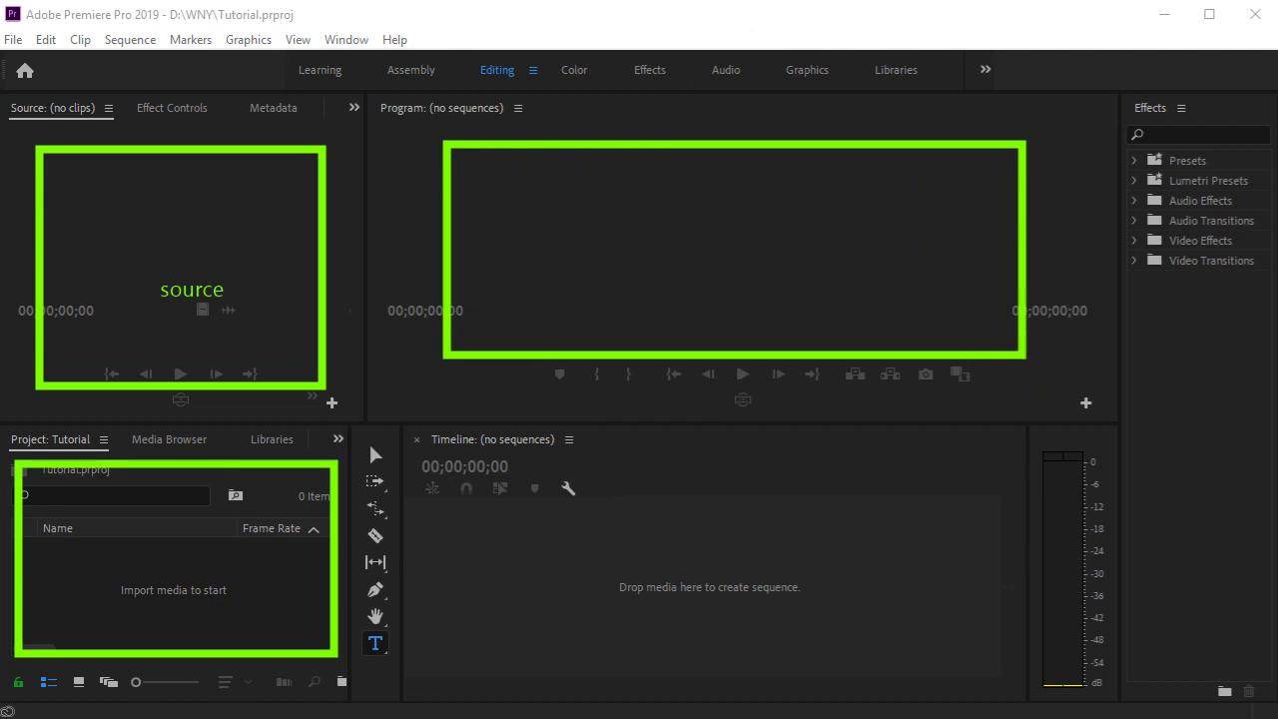
pyautogui.click(674, 250)
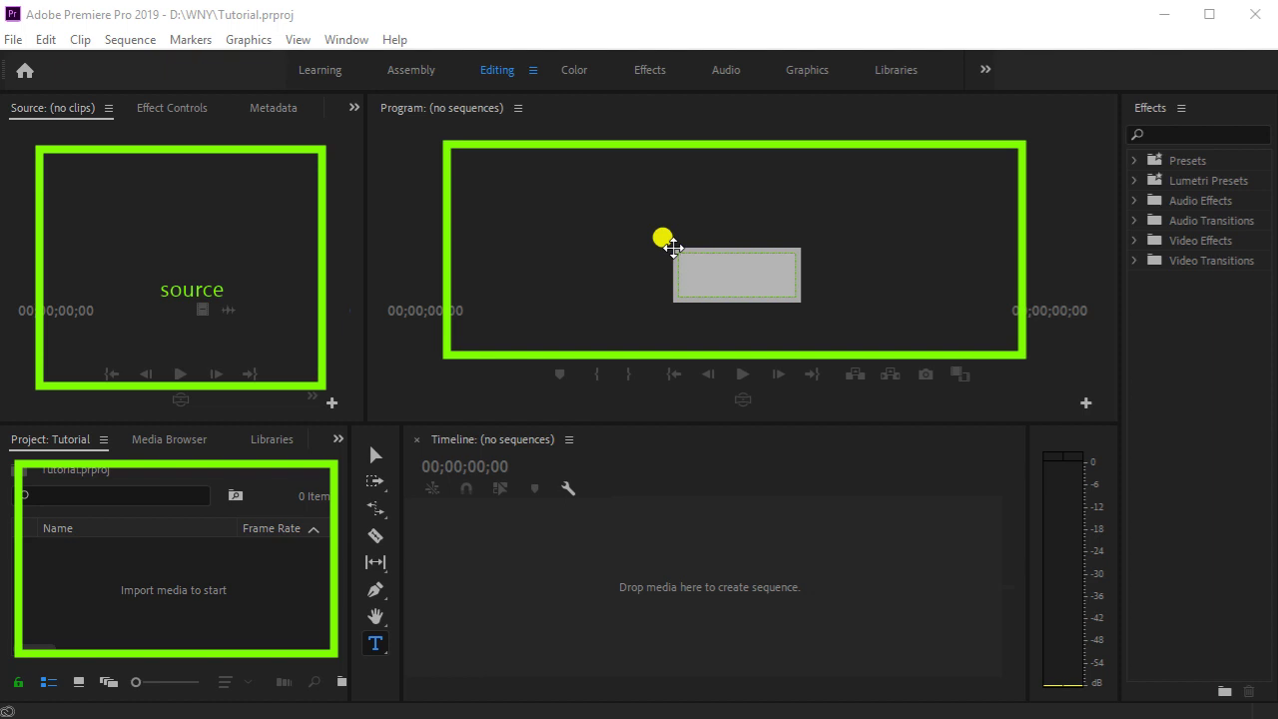
pyautogui.write('PROGRAM')
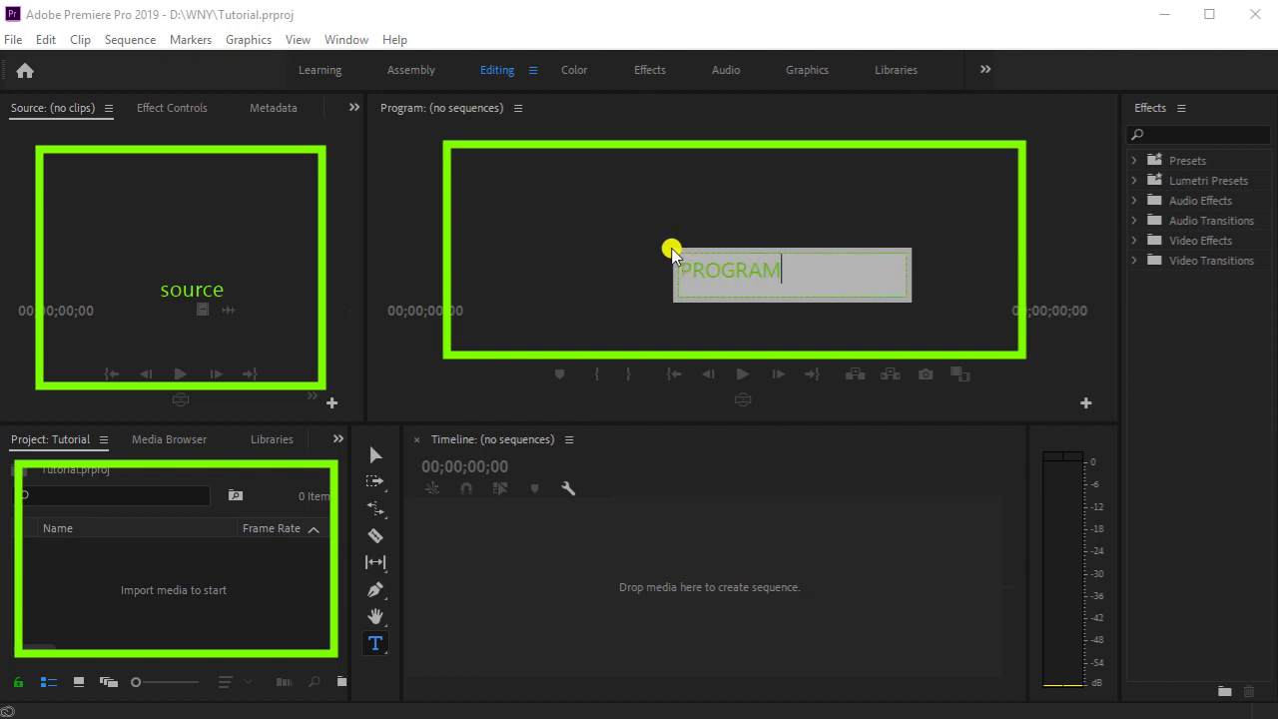
pyautogui.click(851, 231)
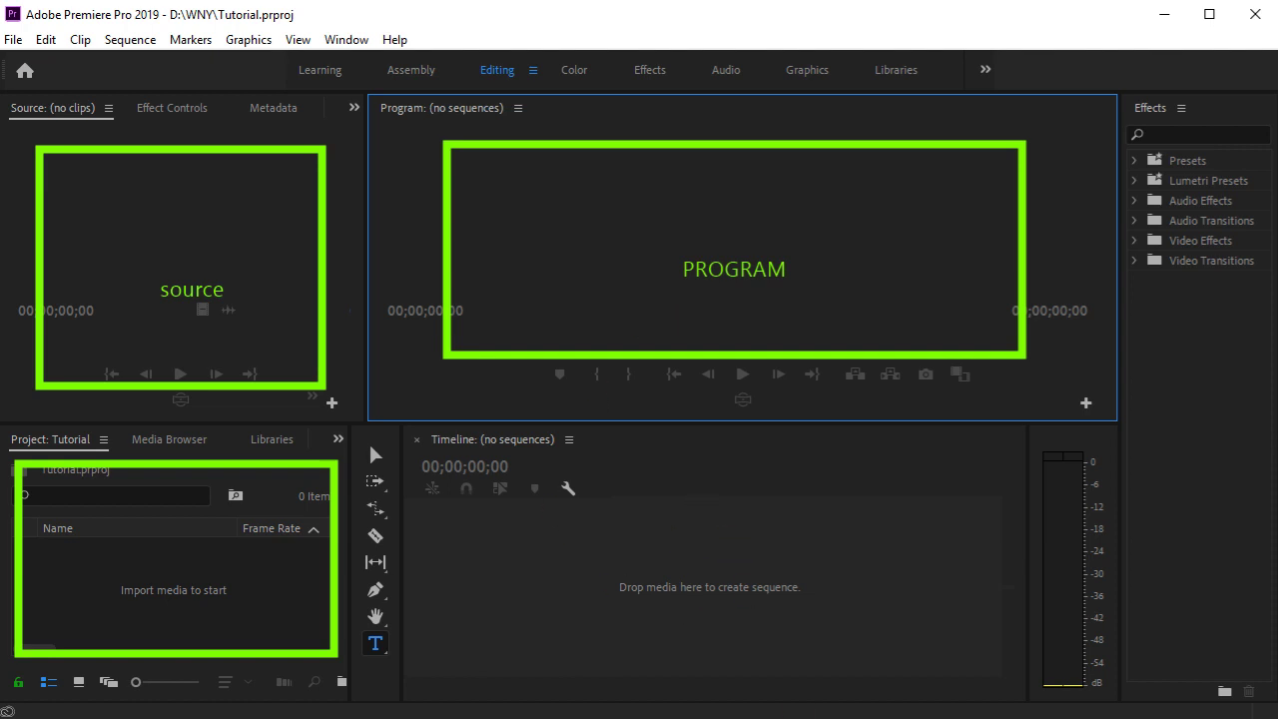
pyautogui.click(122, 559)
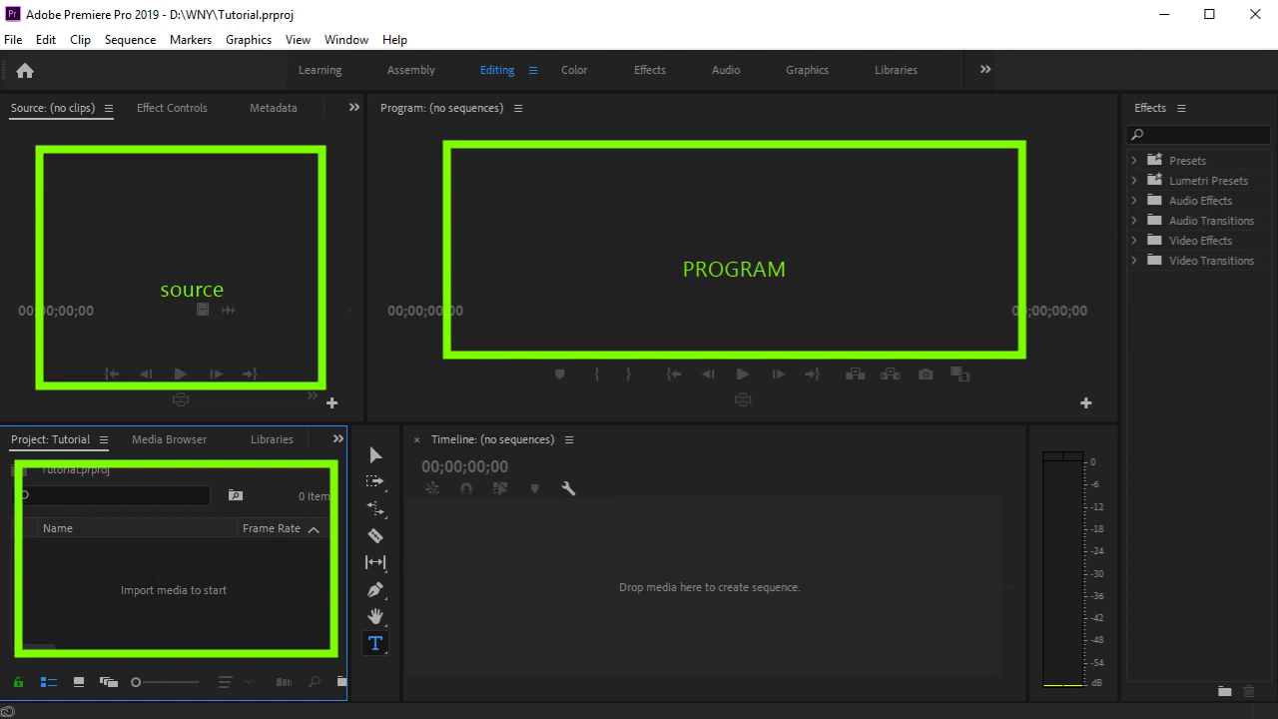
pyautogui.click(137, 567)
pyautogui.press('p')
pyautogui.press('b')
pyautogui.press('c')
pyautogui.press('t')
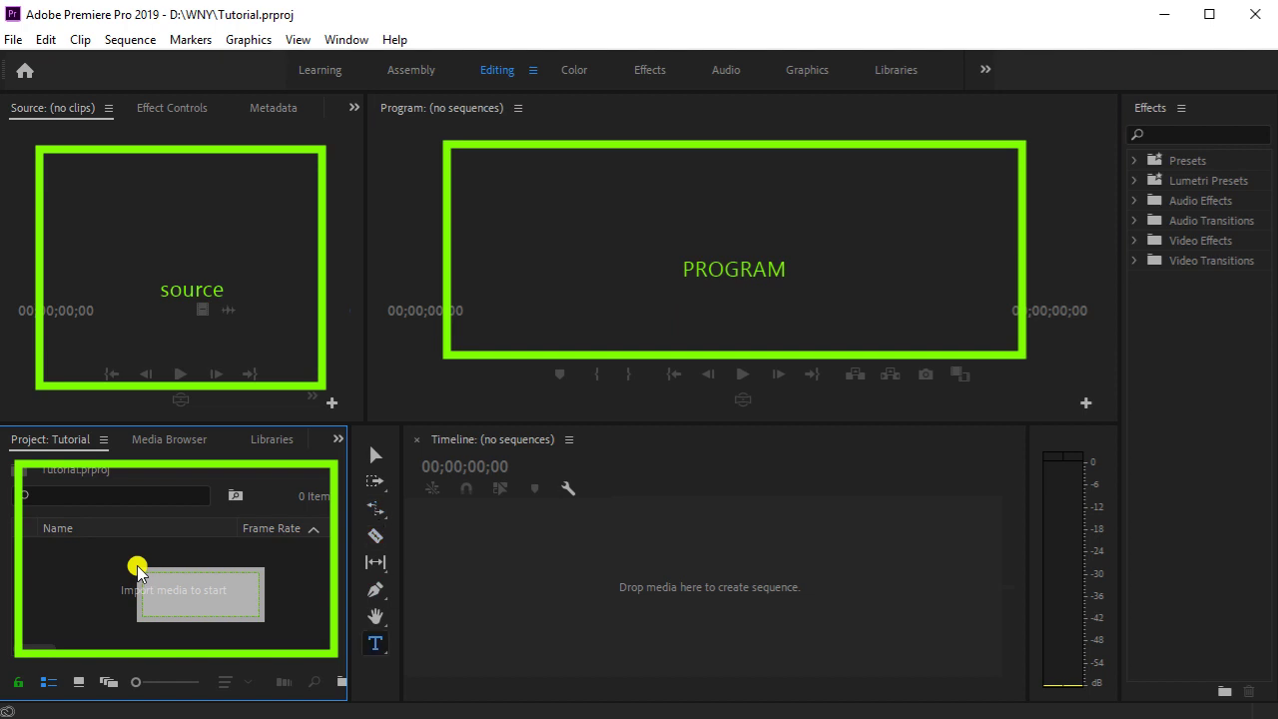
pyautogui.click(175, 596)
pyautogui.press('p')
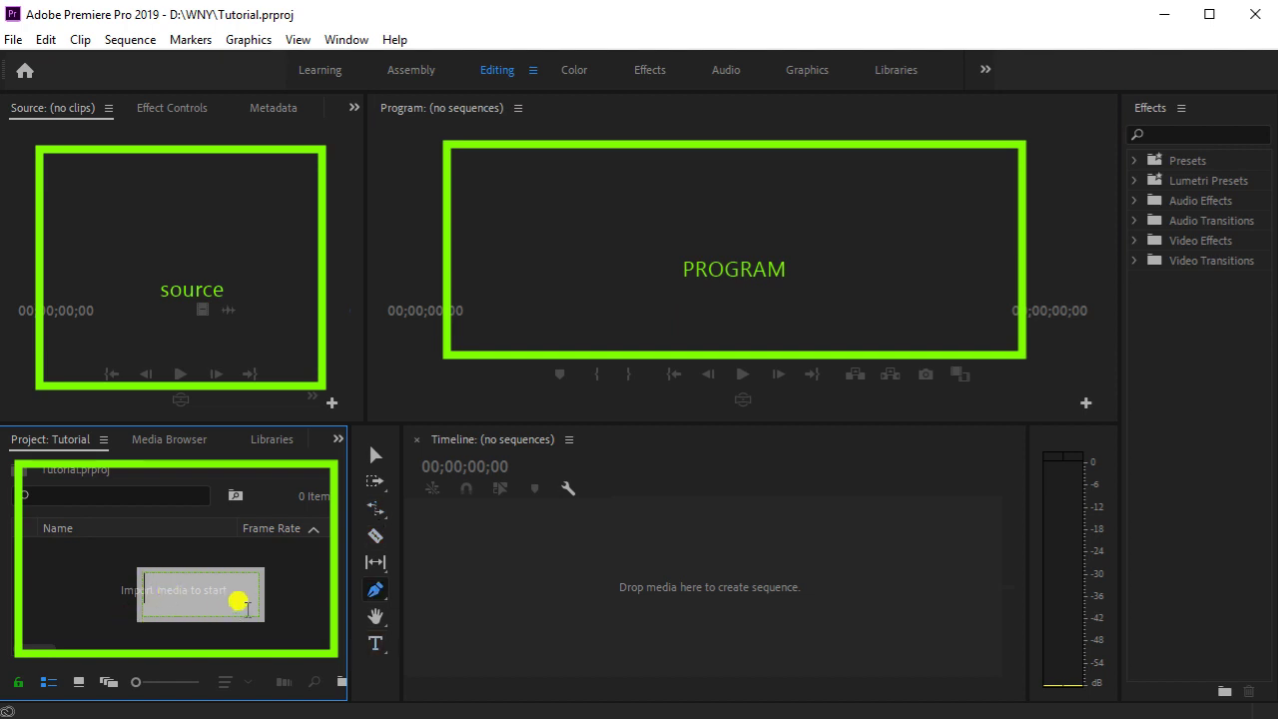
pyautogui.click(282, 593)
pyautogui.click(117, 566)
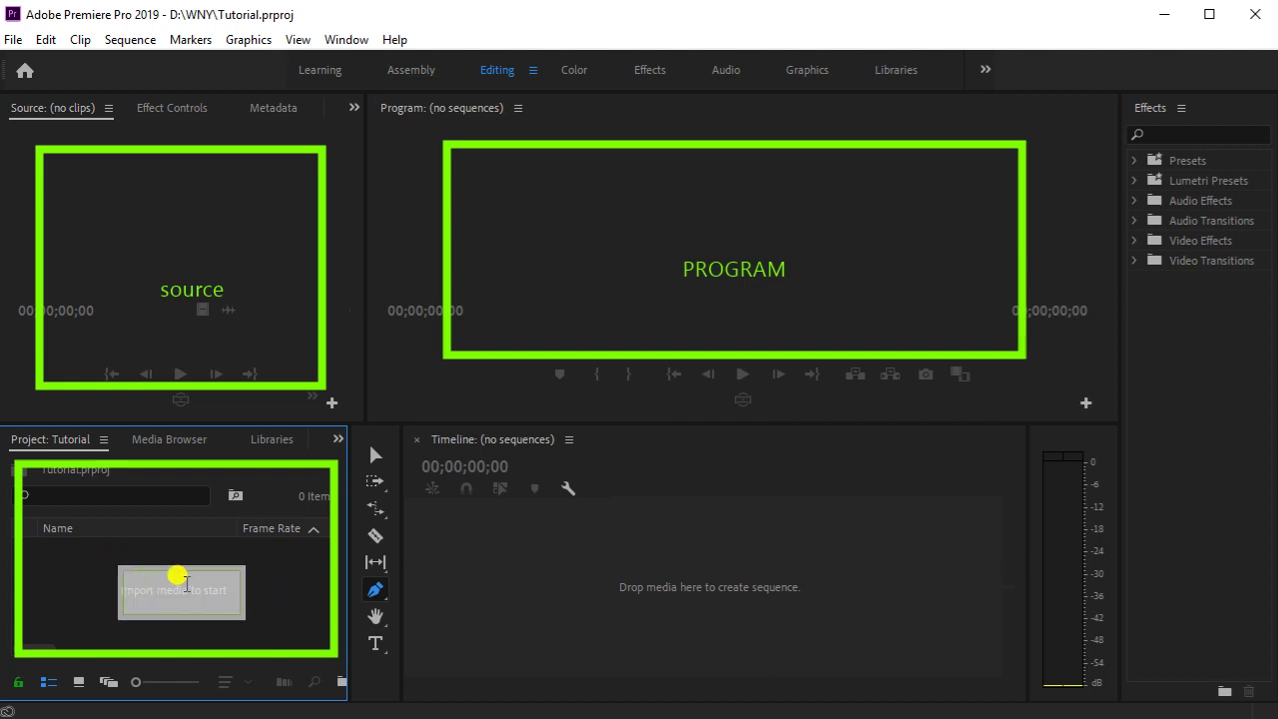
pyautogui.press('b')
pyautogui.press('c')
pyautogui.press('t')
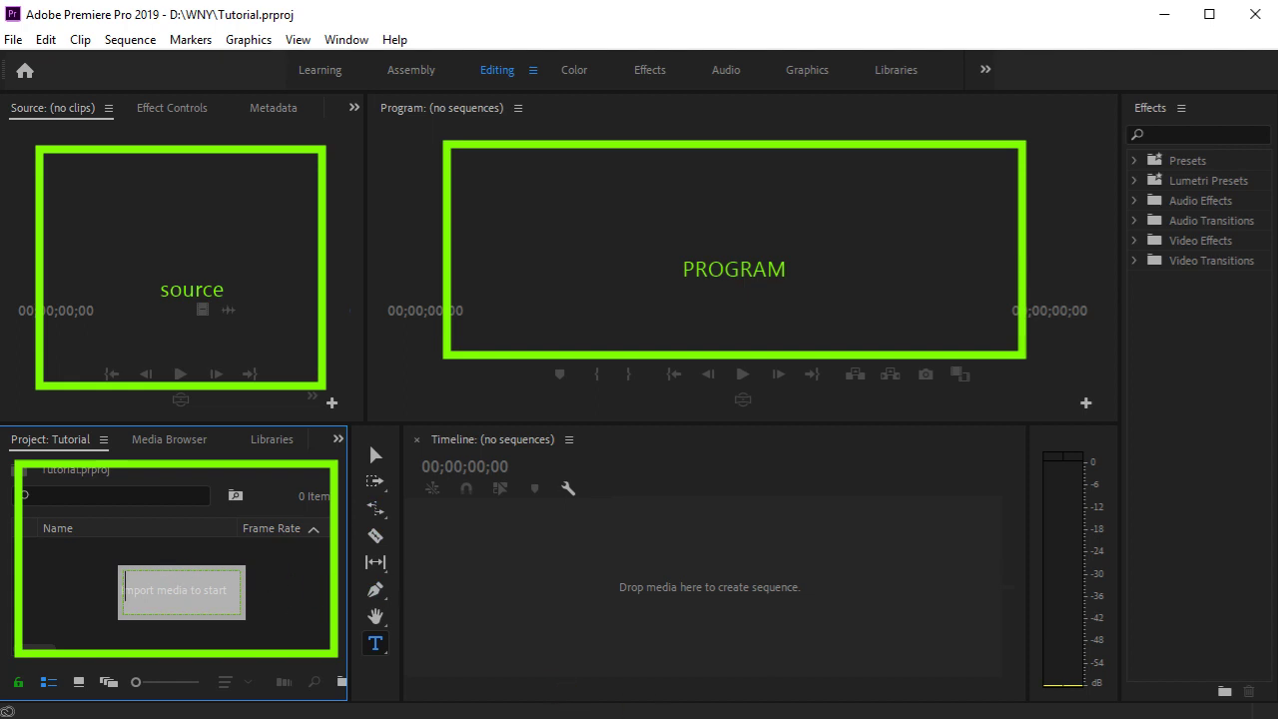
# Outline the Timeline panel with a green annotation rectangle and label it "timeline"
pyautogui.moveTo(415, 447)
pyautogui.mouseDown()
pyautogui.moveTo(955, 670)
pyautogui.moveTo(1013, 676)
pyautogui.mouseUp()
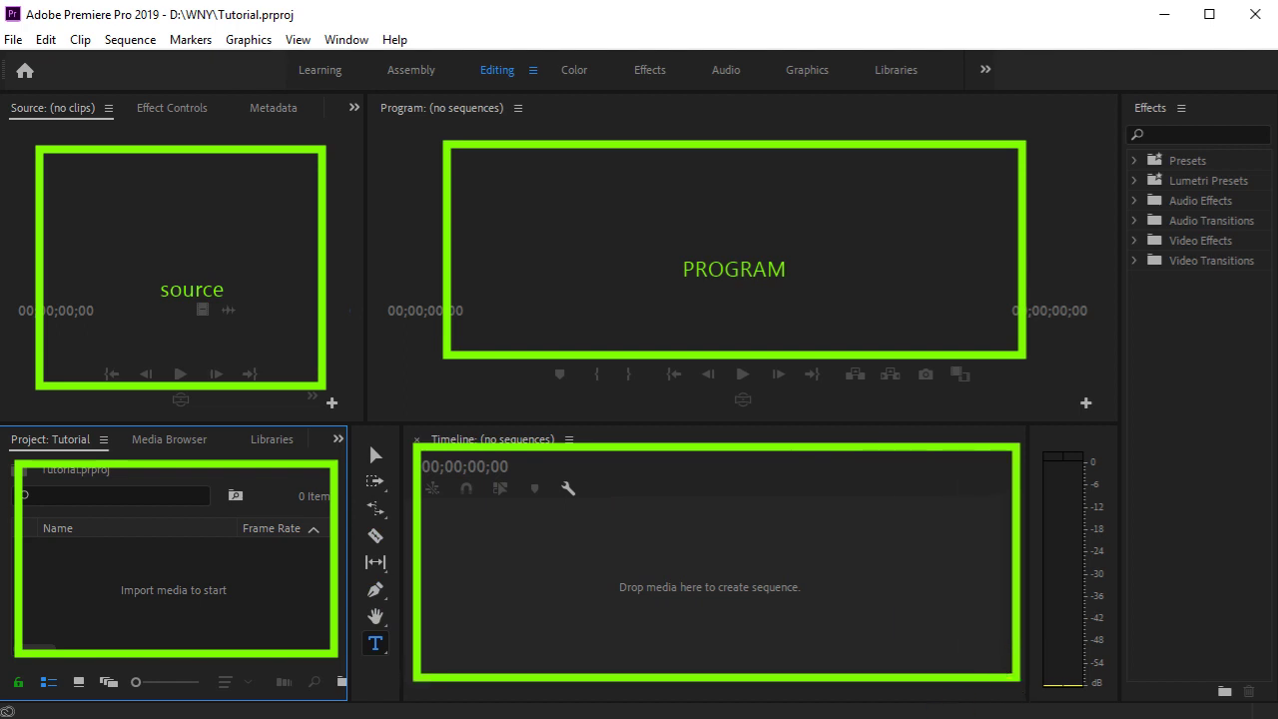
pyautogui.click(713, 574)
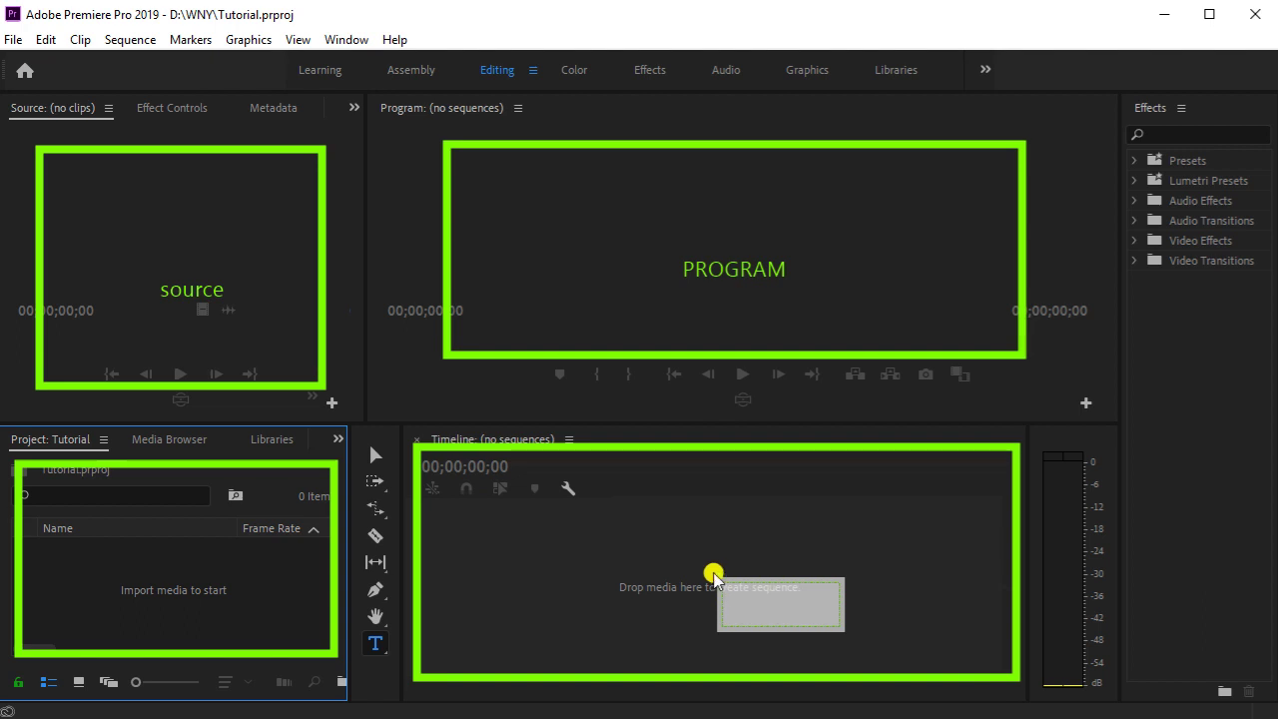
pyautogui.click(779, 602)
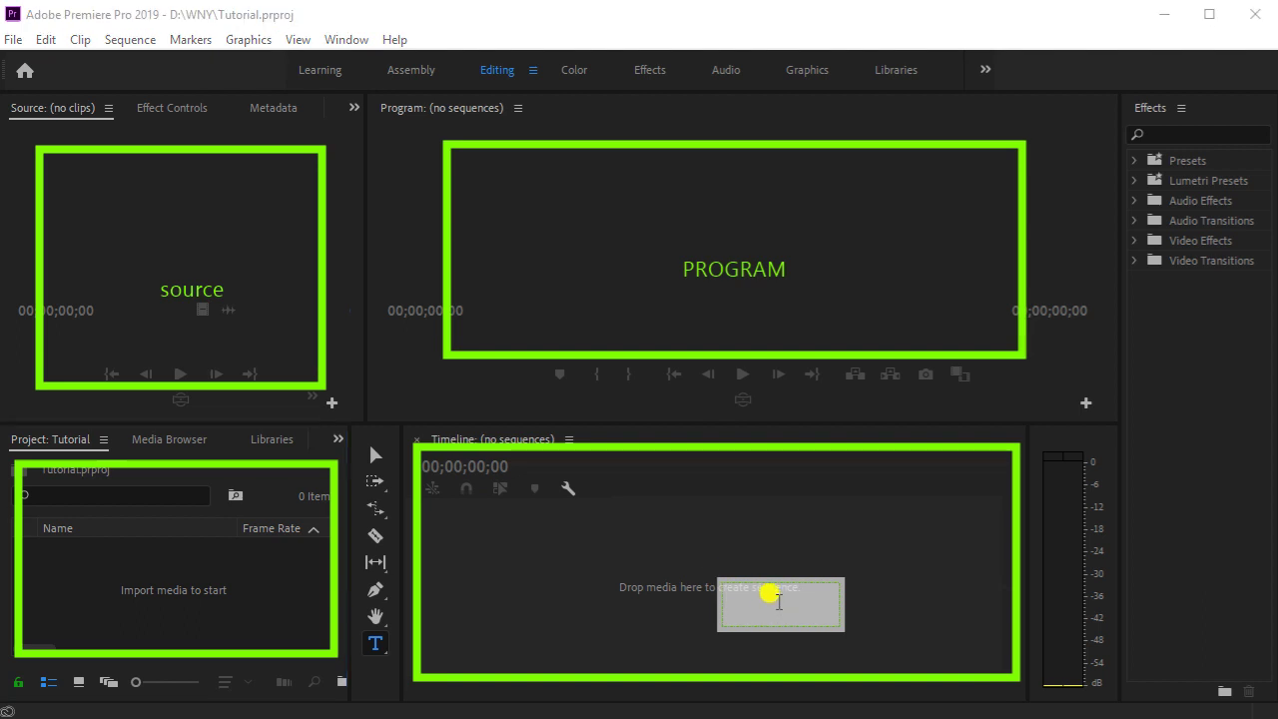
pyautogui.write('timeline')
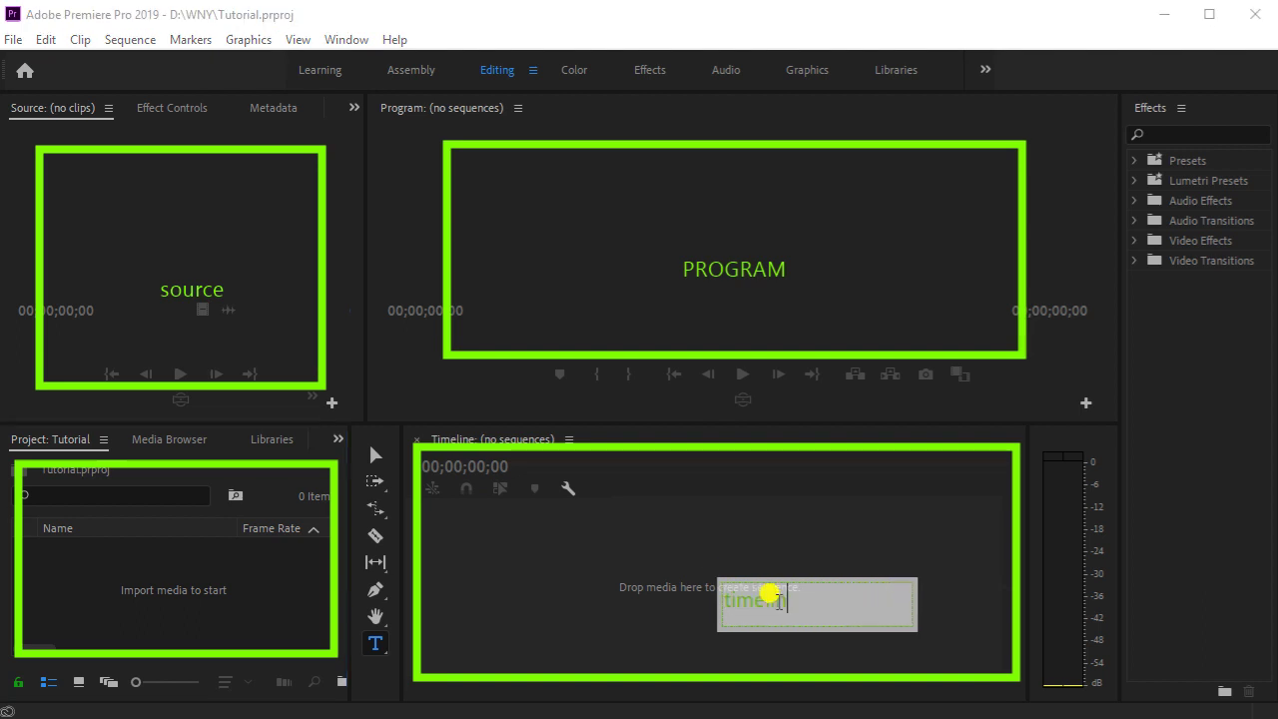
pyautogui.click(871, 639)
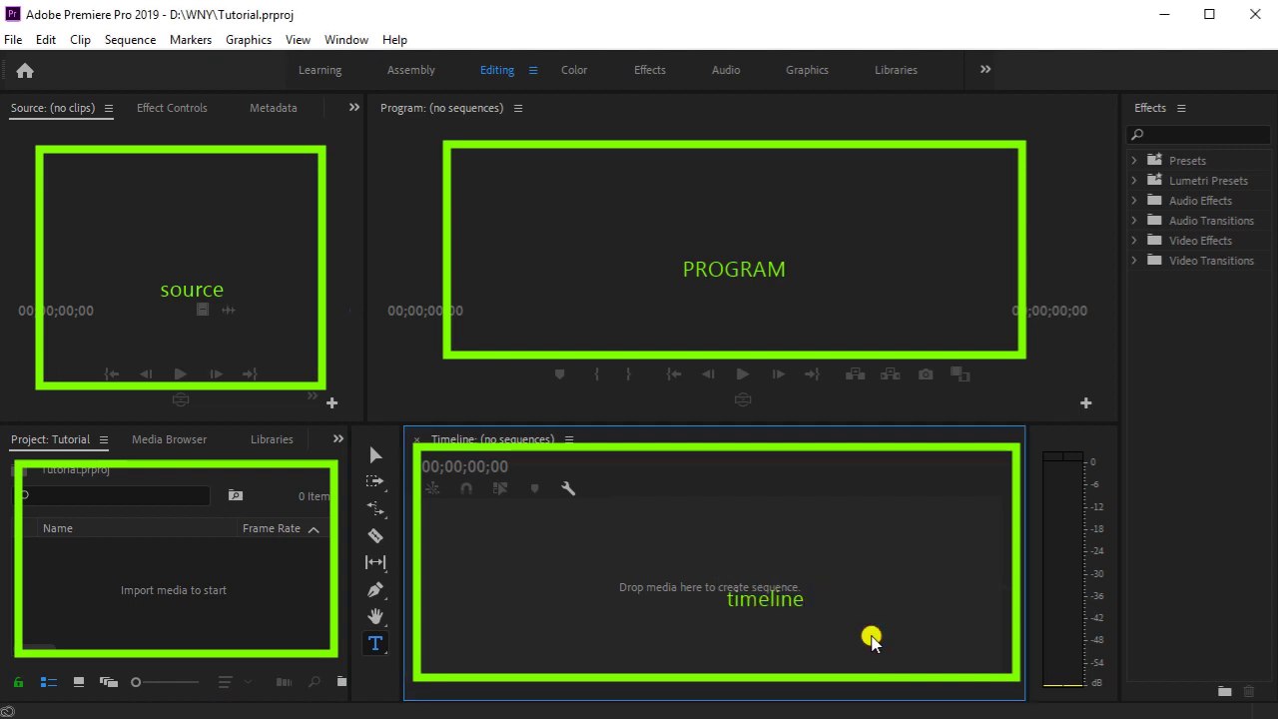
# Add the annotation label "project" to the outlined Project panel and move it fully inside the outline
pyautogui.click(197, 592)
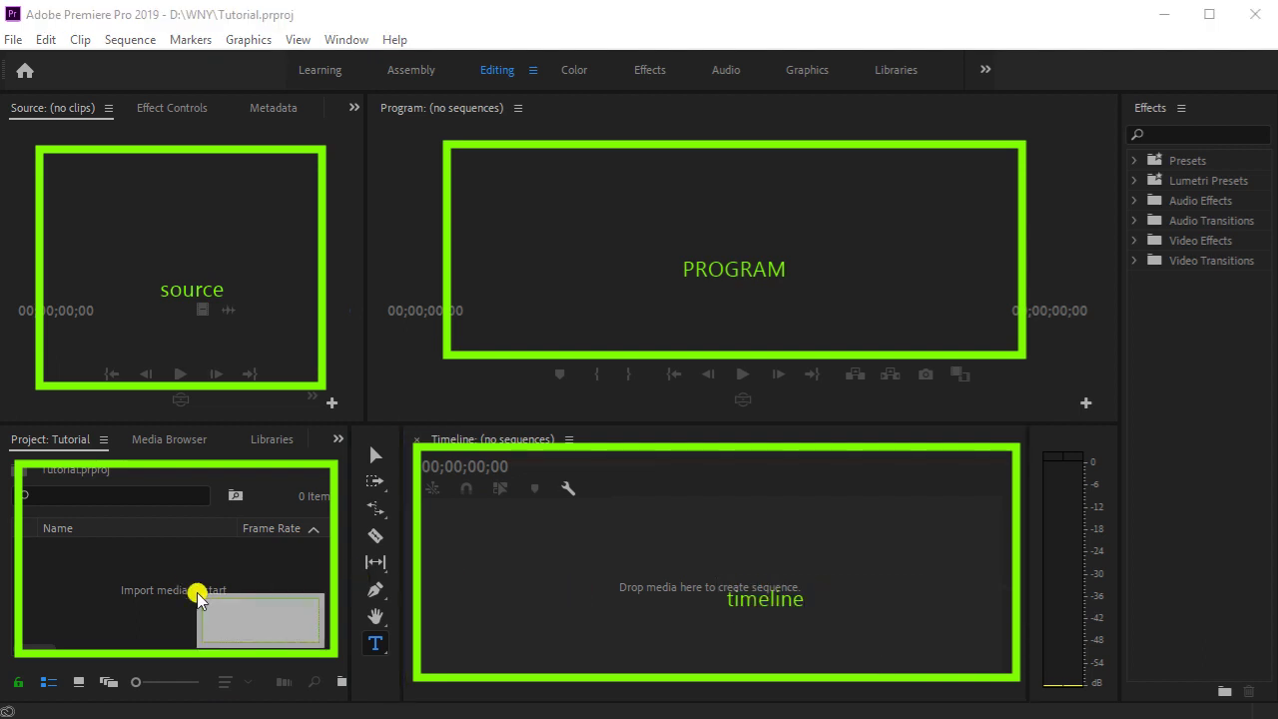
pyautogui.write('project')
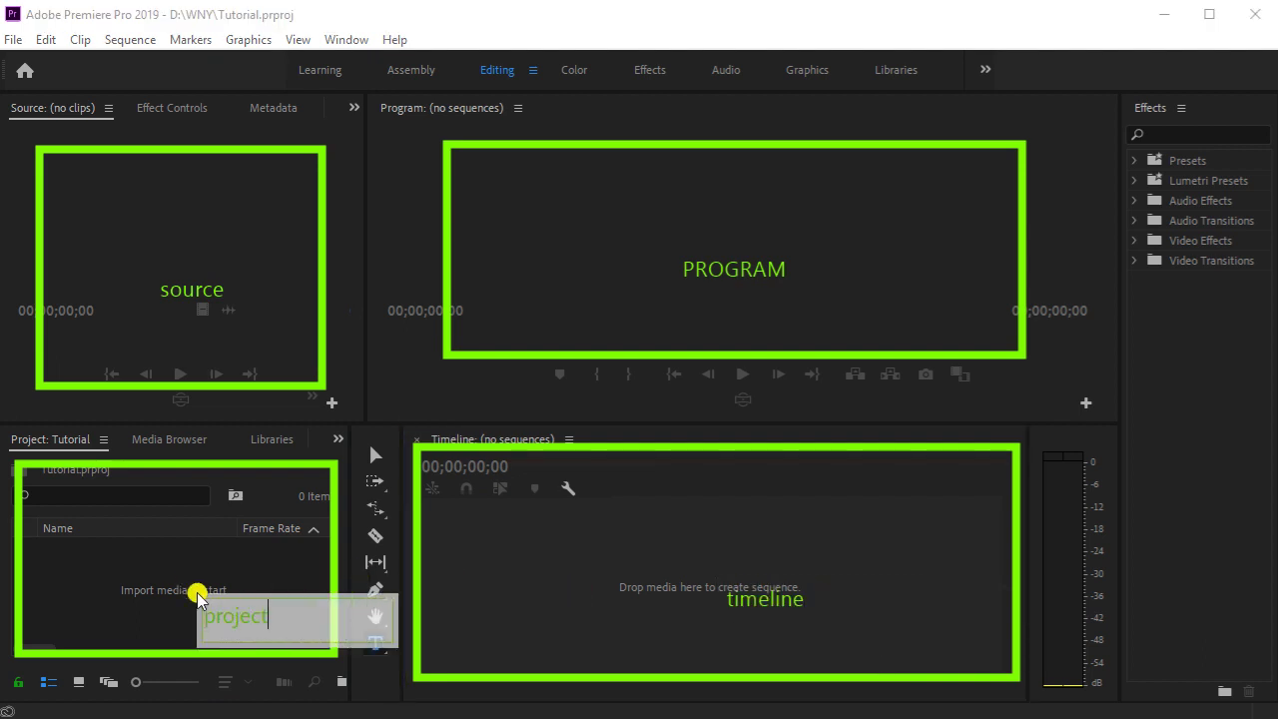
pyautogui.moveTo(224, 594)
pyautogui.mouseDown()
pyautogui.moveTo(172, 550)
pyautogui.moveTo(107, 545)
pyautogui.mouseUp()
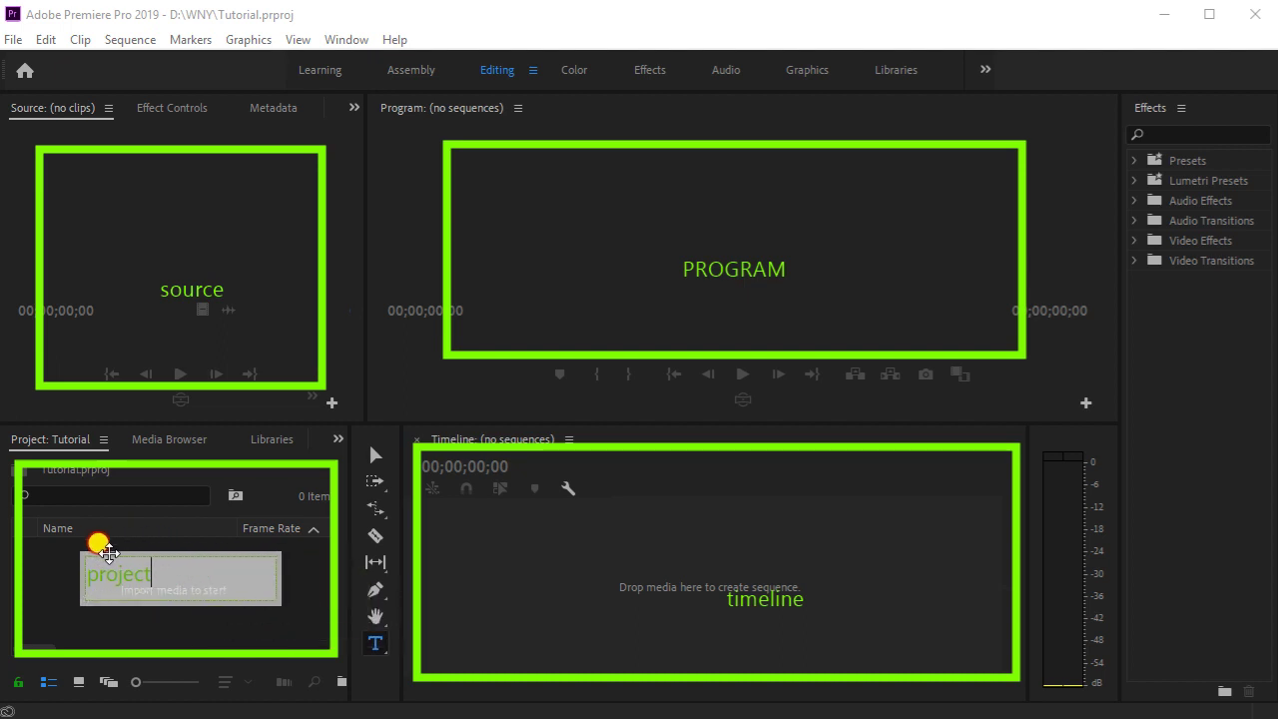
pyautogui.click(747, 598)
# Draw an annotation rectangle around the Effects panel and its list of effect folders
pyautogui.click(761, 606)
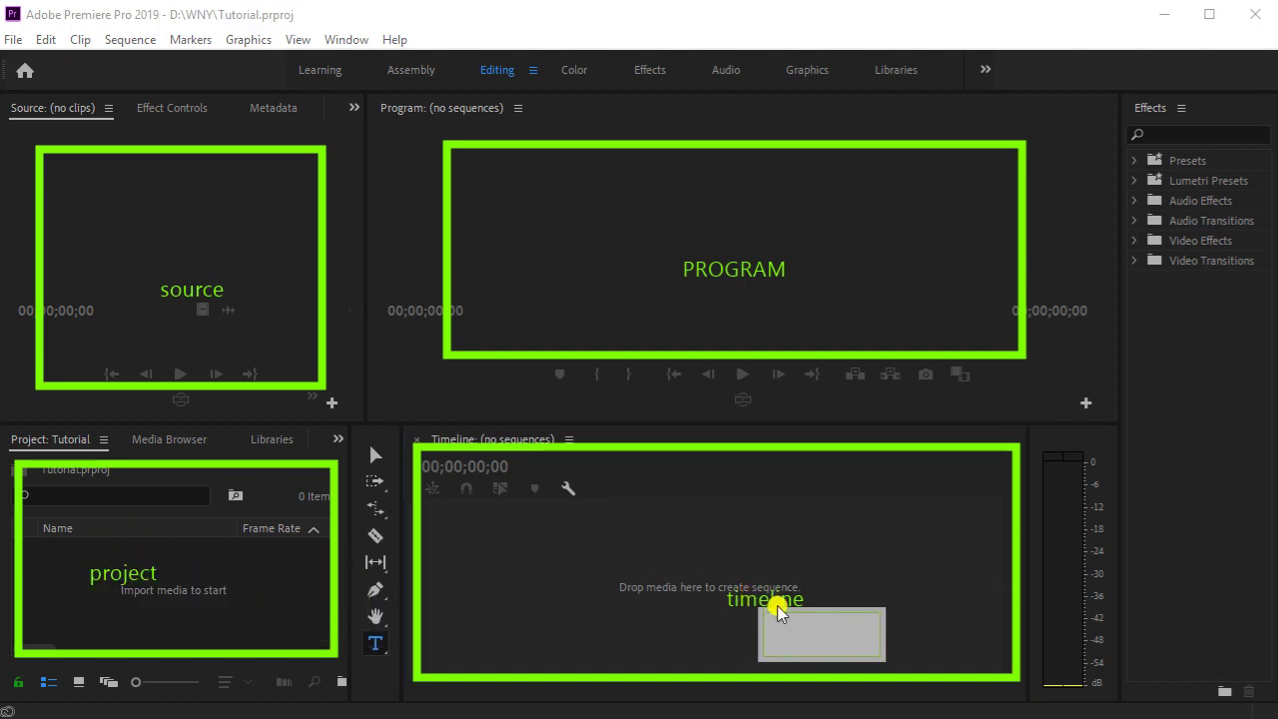
pyautogui.click(767, 601)
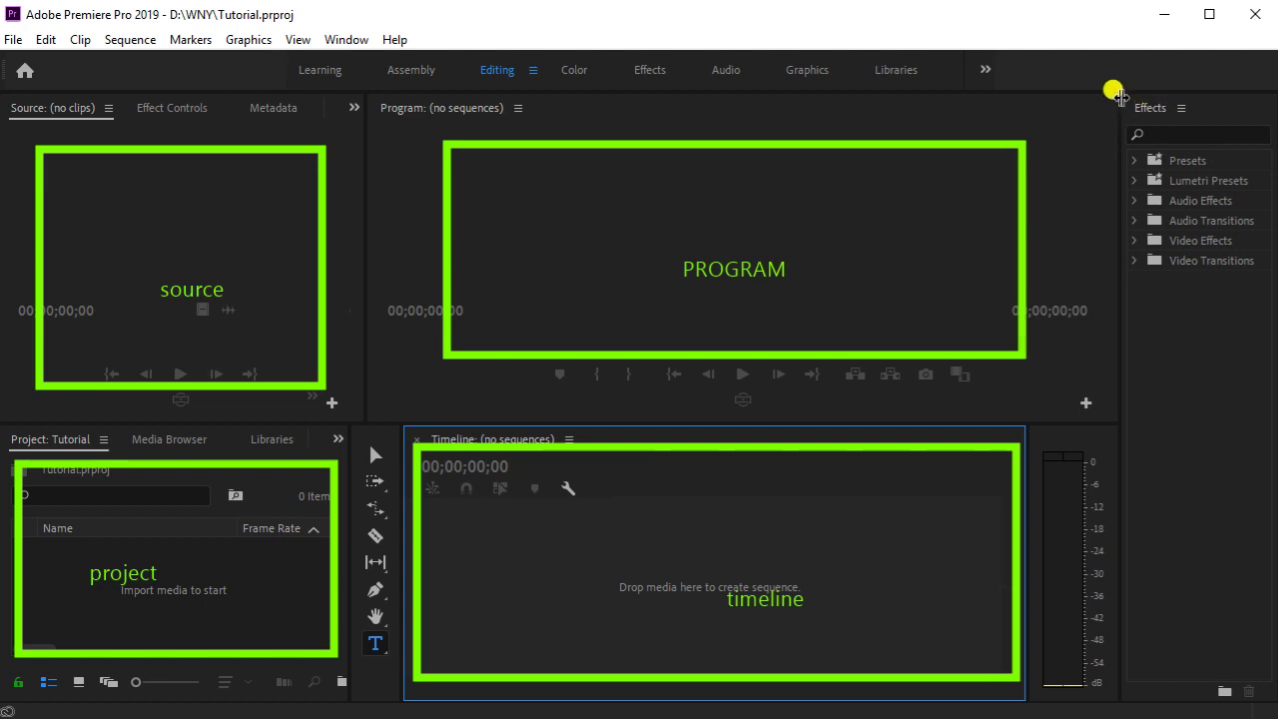
pyautogui.moveTo(1132, 97)
pyautogui.mouseDown()
pyautogui.moveTo(1202, 167)
pyautogui.moveTo(1267, 362)
pyautogui.moveTo(1268, 345)
pyautogui.mouseUp()
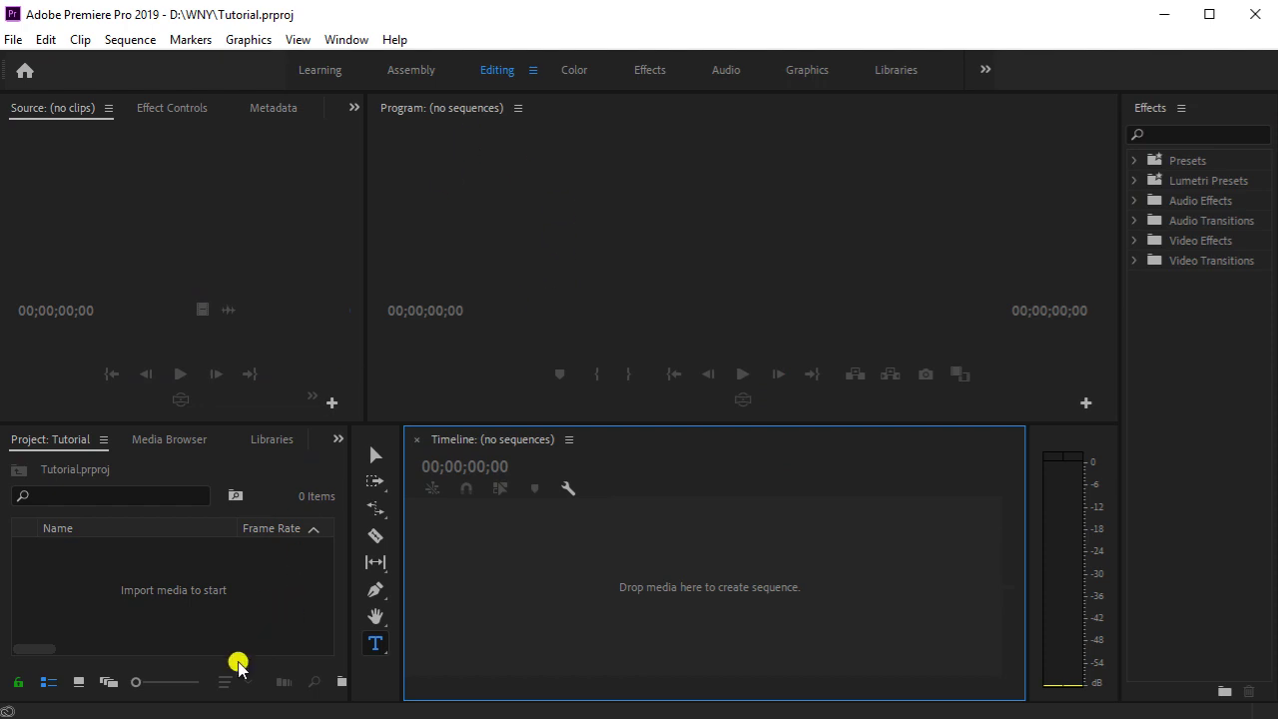
# Start the Import command for bringing media into the empty Project panel
pyautogui.rightClick(173, 582)
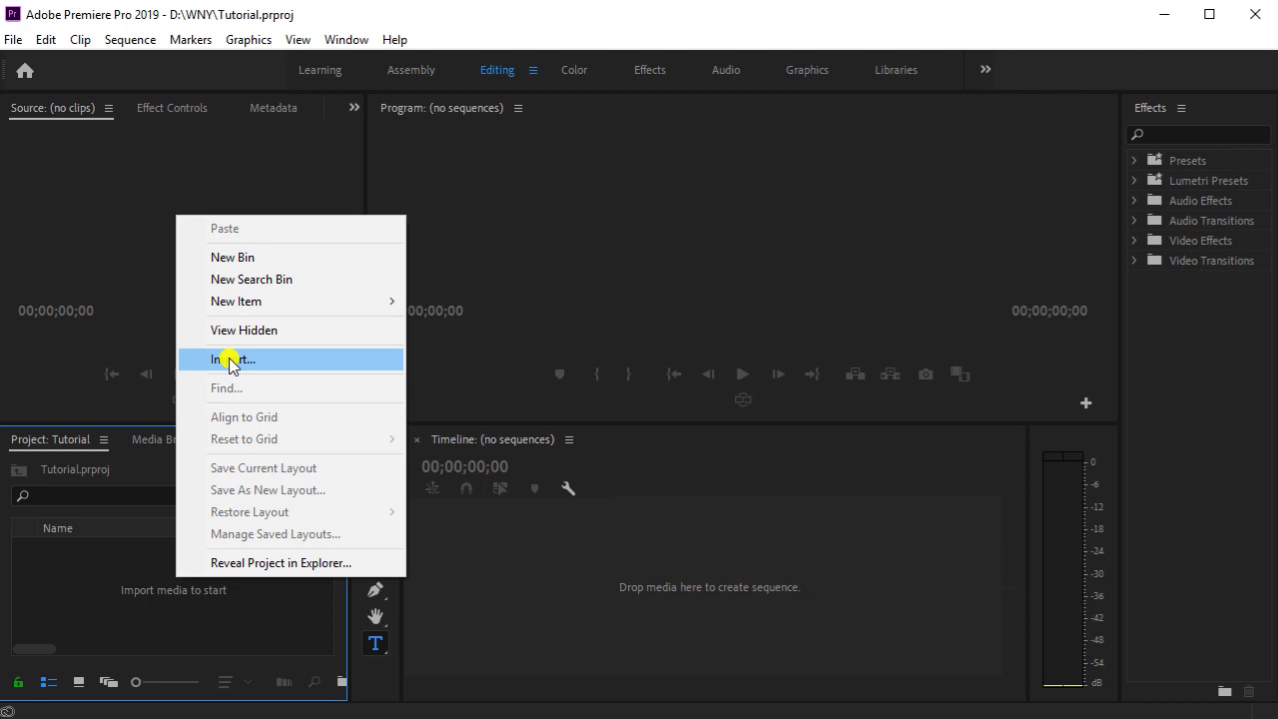
pyautogui.rightClick(125, 583)
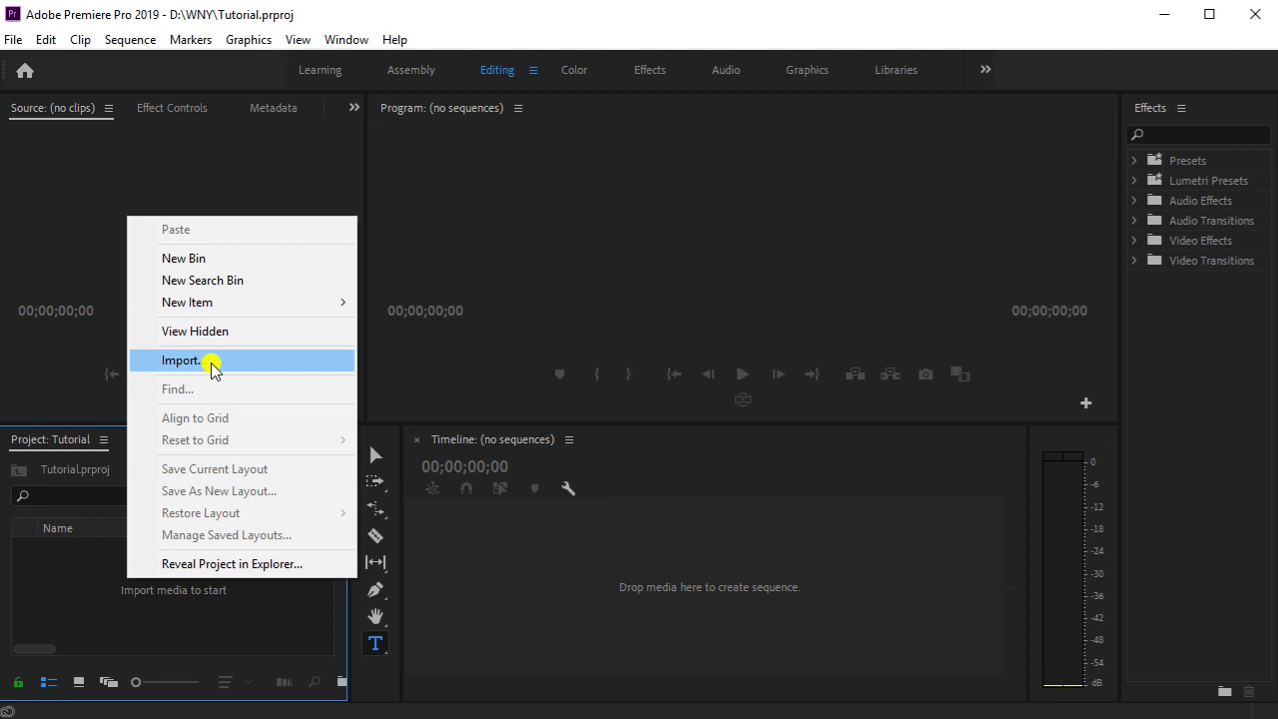
pyautogui.click(211, 367)
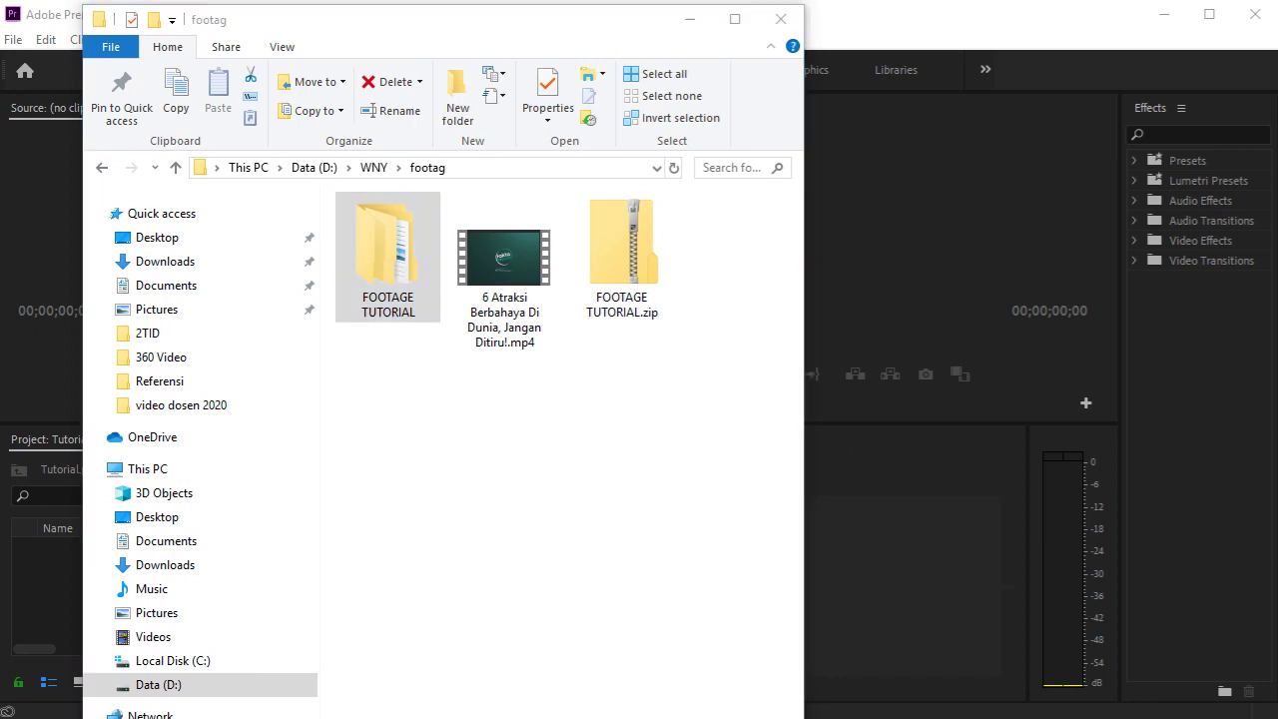
# Open the nested FOOTAGE TUTORIAL folder in File Explorer, widening and moving its window to uncover the Project panel
pyautogui.doubleClick(395, 235)
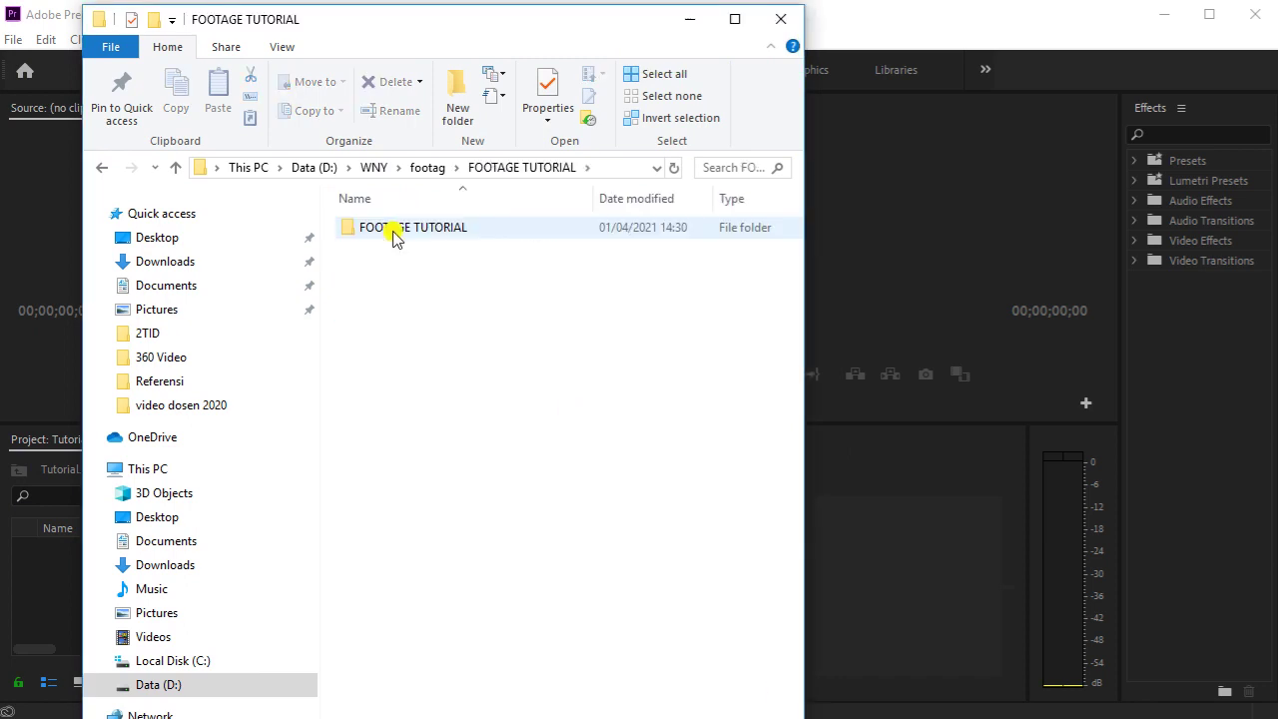
pyautogui.doubleClick(395, 235)
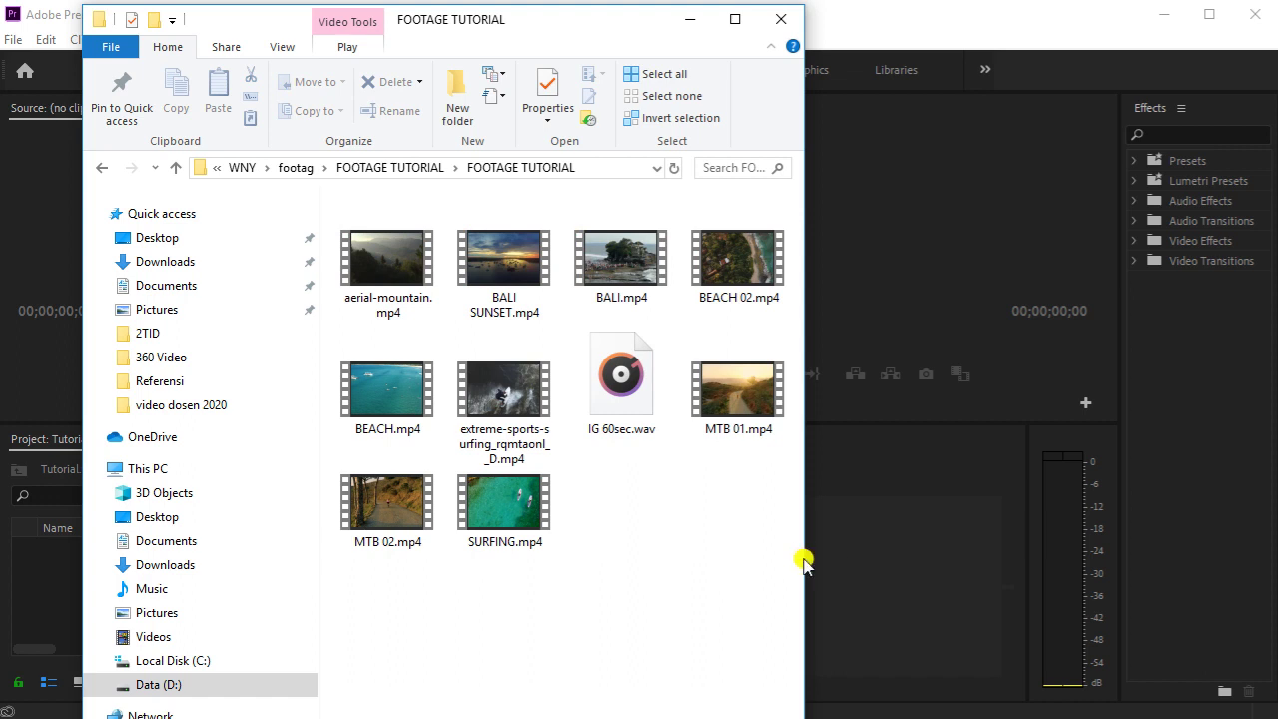
pyautogui.moveTo(805, 558); pyautogui.dragTo(911, 556)
pyautogui.moveTo(571, 32); pyautogui.dragTo(881, 109)
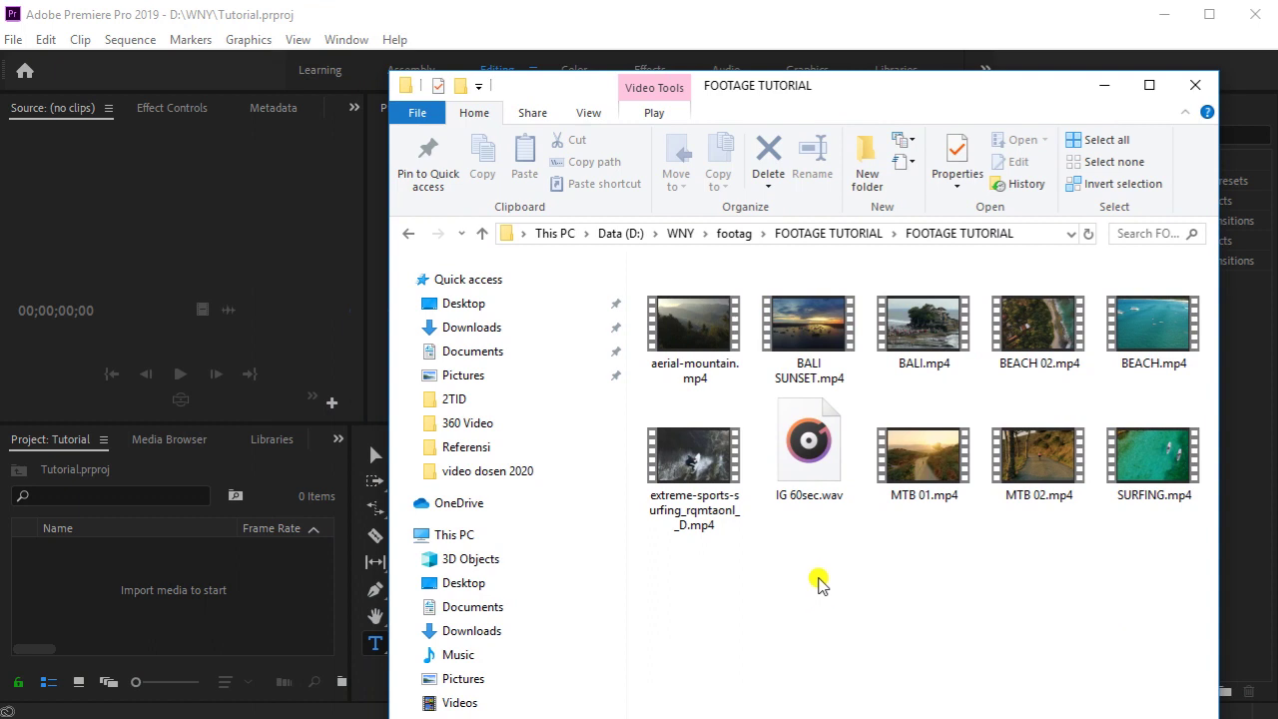
# Import IG 60sec.wav, the extreme-sports-surfing clip and BALI SUNSET.mp4 from File Explorer into the Project panel, and minimize the folder window
pyautogui.click(819, 454)
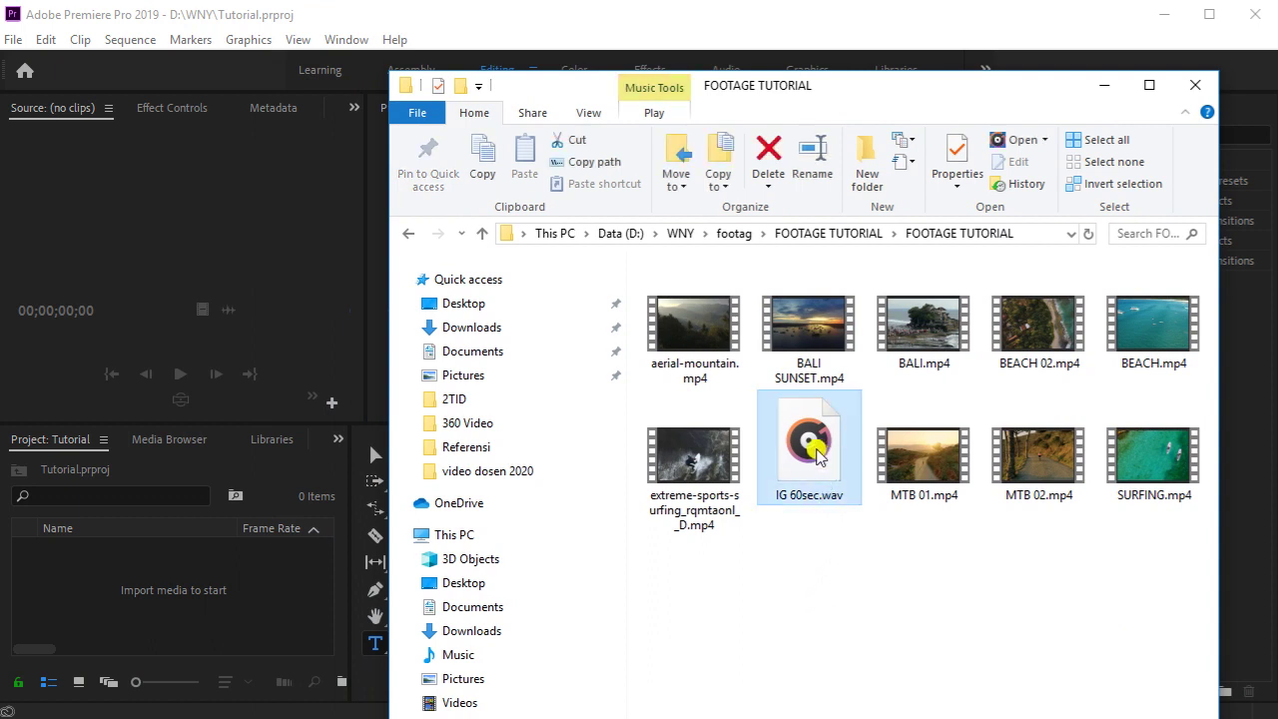
pyautogui.keyDown('ctrl'); pyautogui.click(693, 469); pyautogui.keyUp('ctrl')
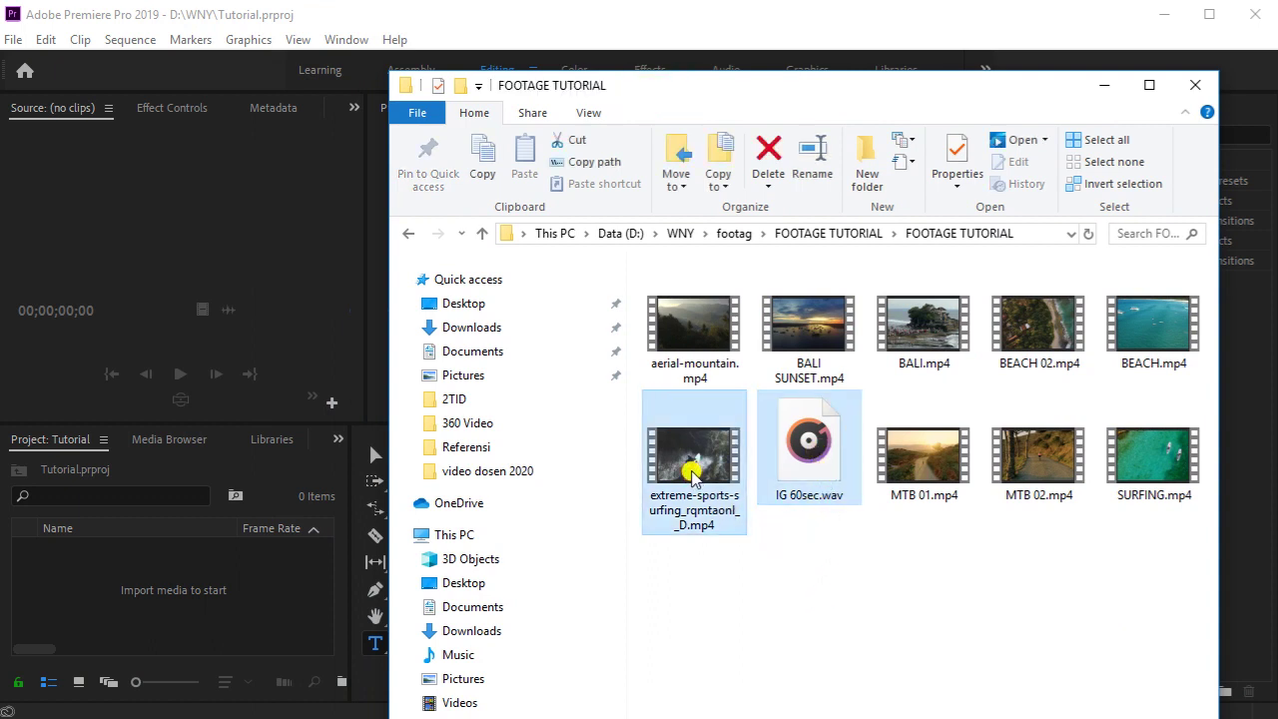
pyautogui.keyDown('ctrl'); pyautogui.click(827, 340); pyautogui.keyUp('ctrl')
pyautogui.moveTo(844, 339); pyautogui.dragTo(155, 611)
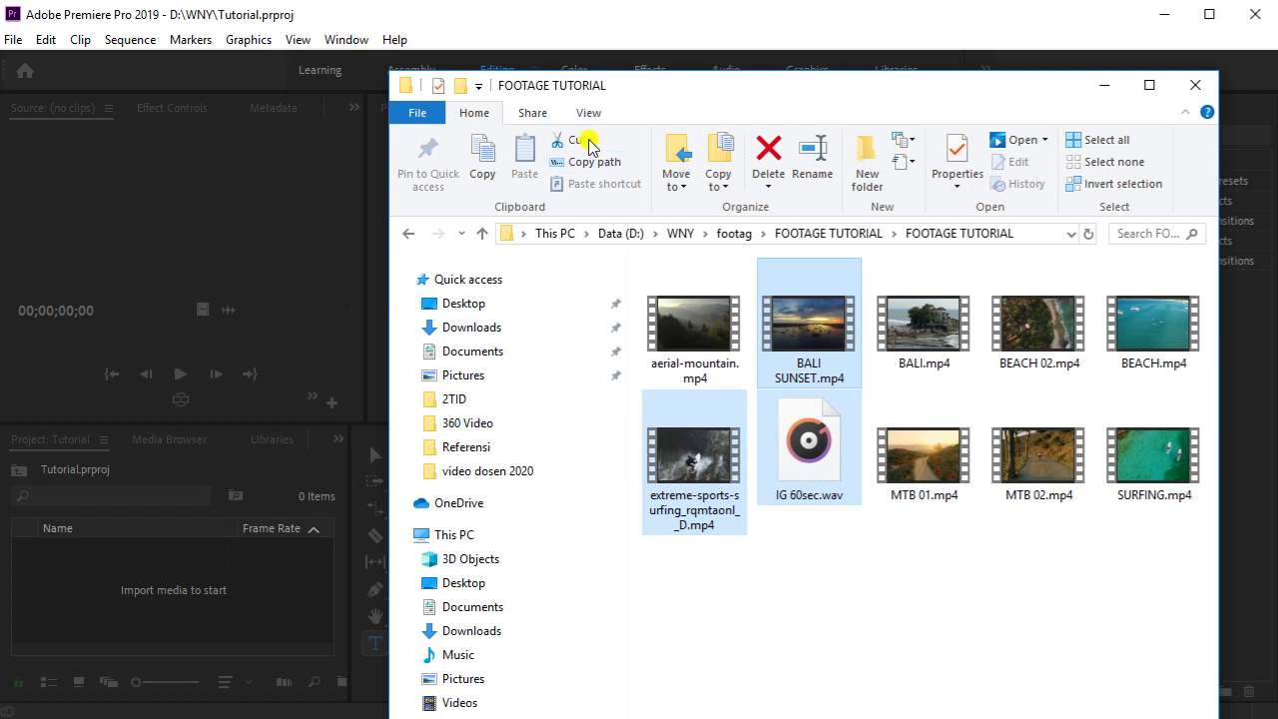
pyautogui.moveTo(665, 82); pyautogui.dragTo(724, 171)
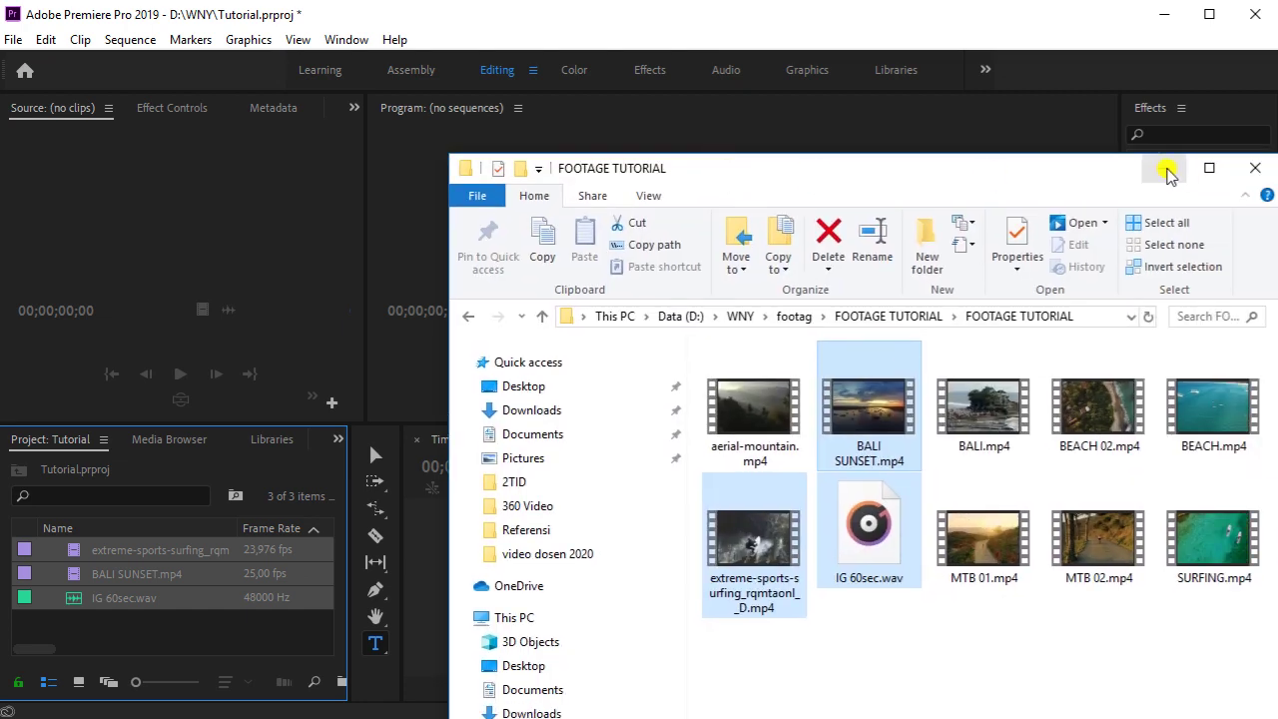
pyautogui.click(1164, 170)
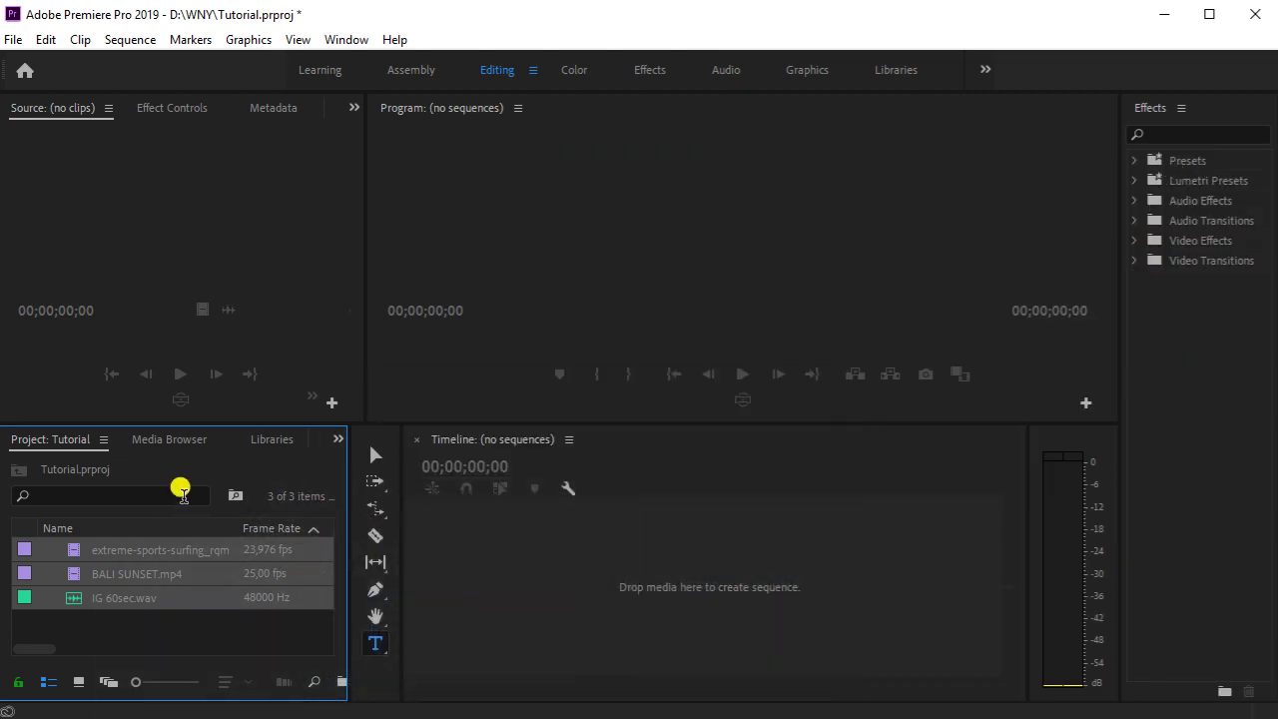
# Show the imported media as icons in the Project panel and return it to list view
pyautogui.click(153, 623)
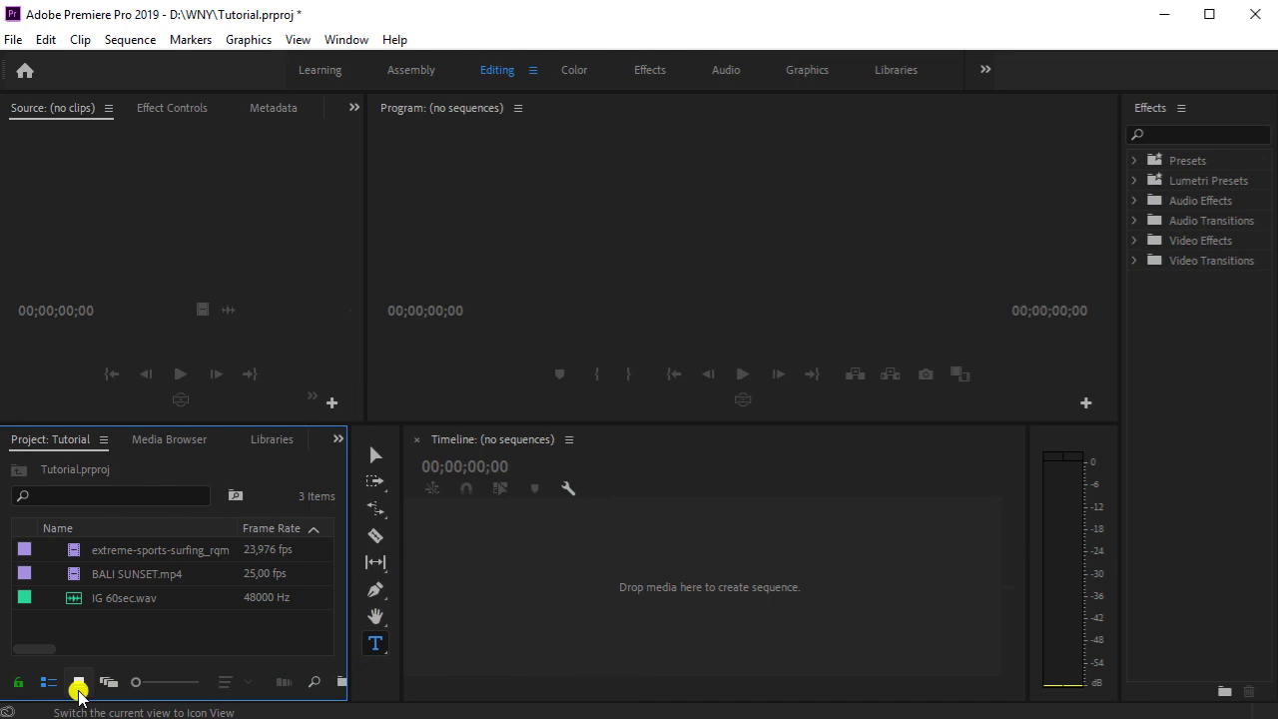
pyautogui.click(73, 686)
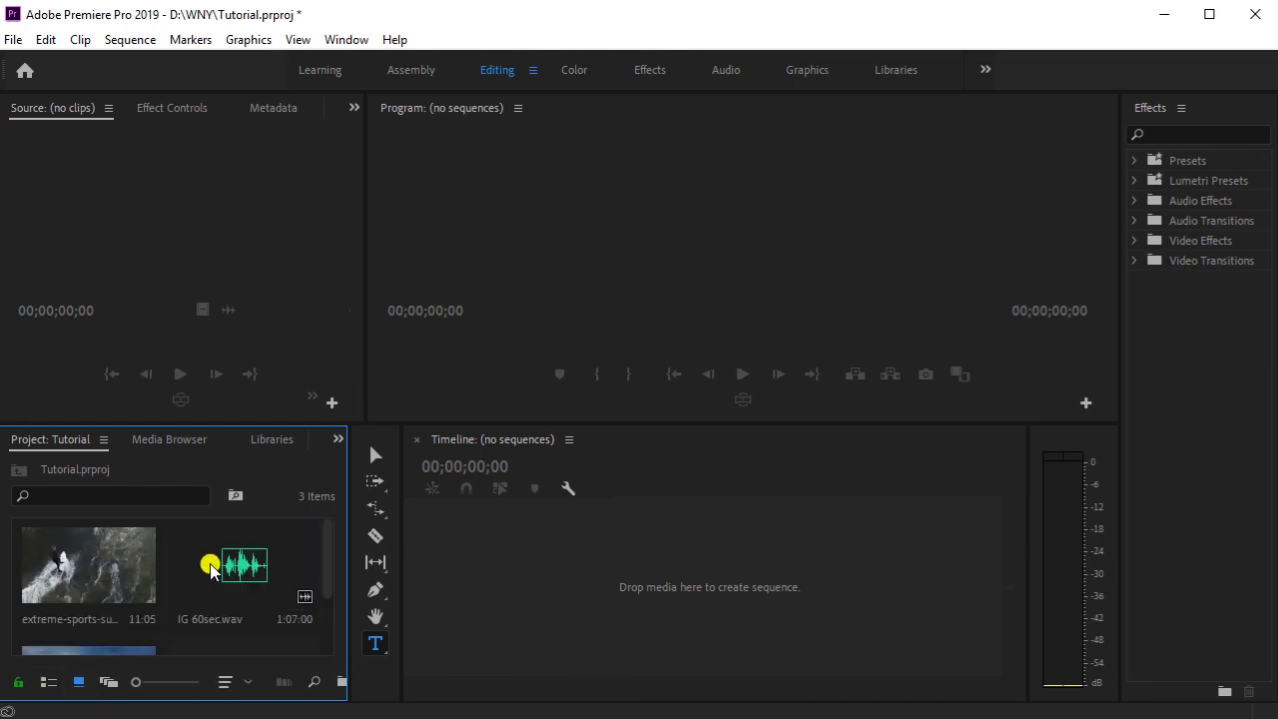
pyautogui.click(48, 682)
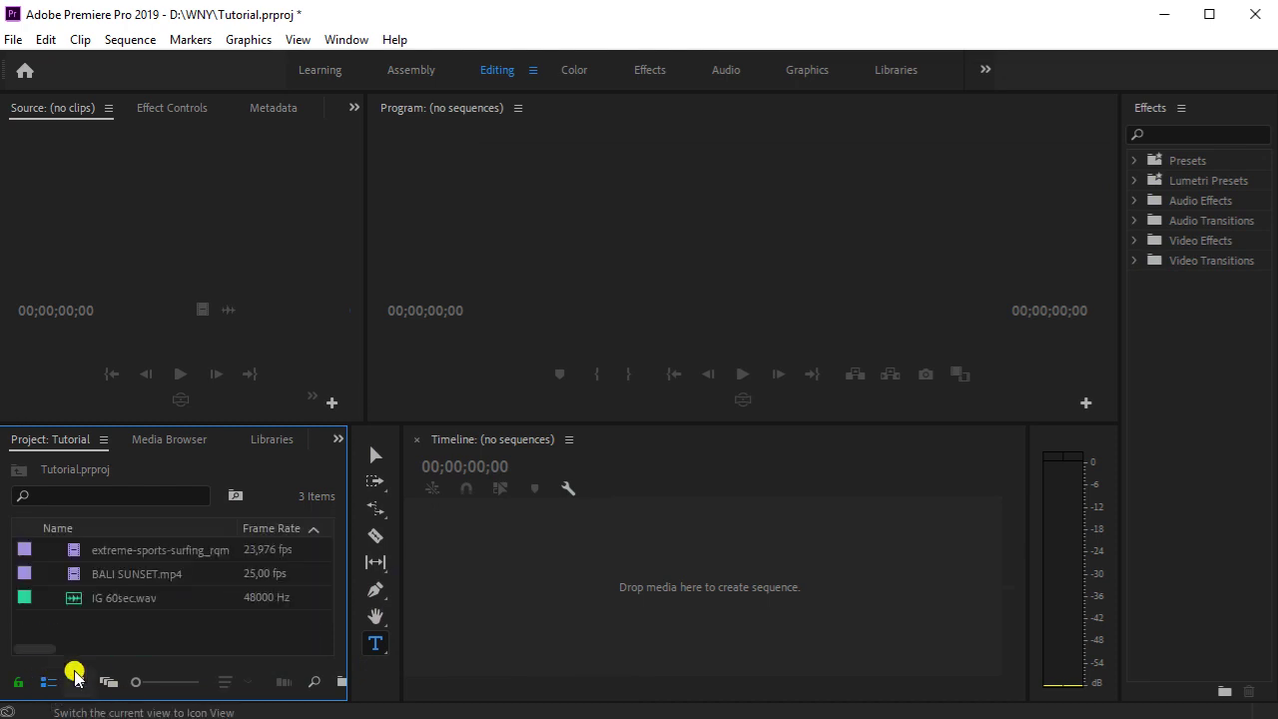
# Create a bin named "footag suara" in the Project panel, move IG 60sec.wav into it and collapse the bin
pyautogui.rightClick(139, 623)
pyautogui.click(281, 289)
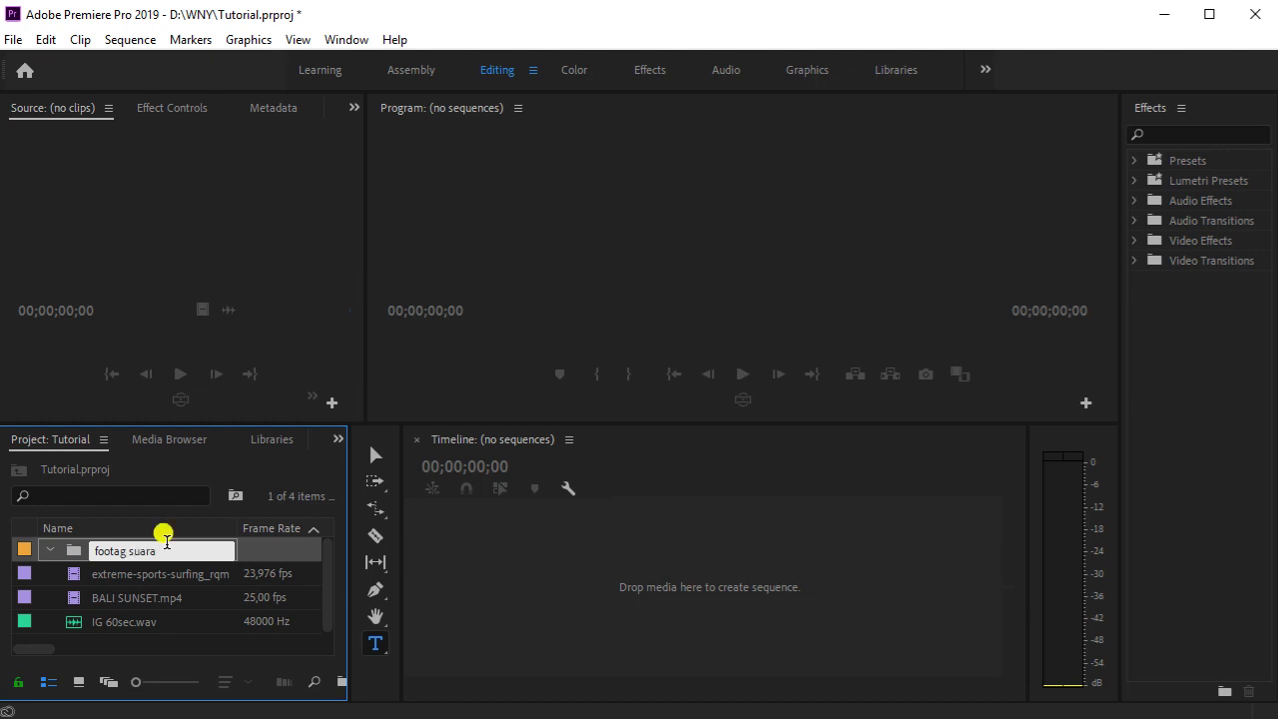
pyautogui.click(184, 639)
pyautogui.moveTo(117, 625); pyautogui.dragTo(124, 555)
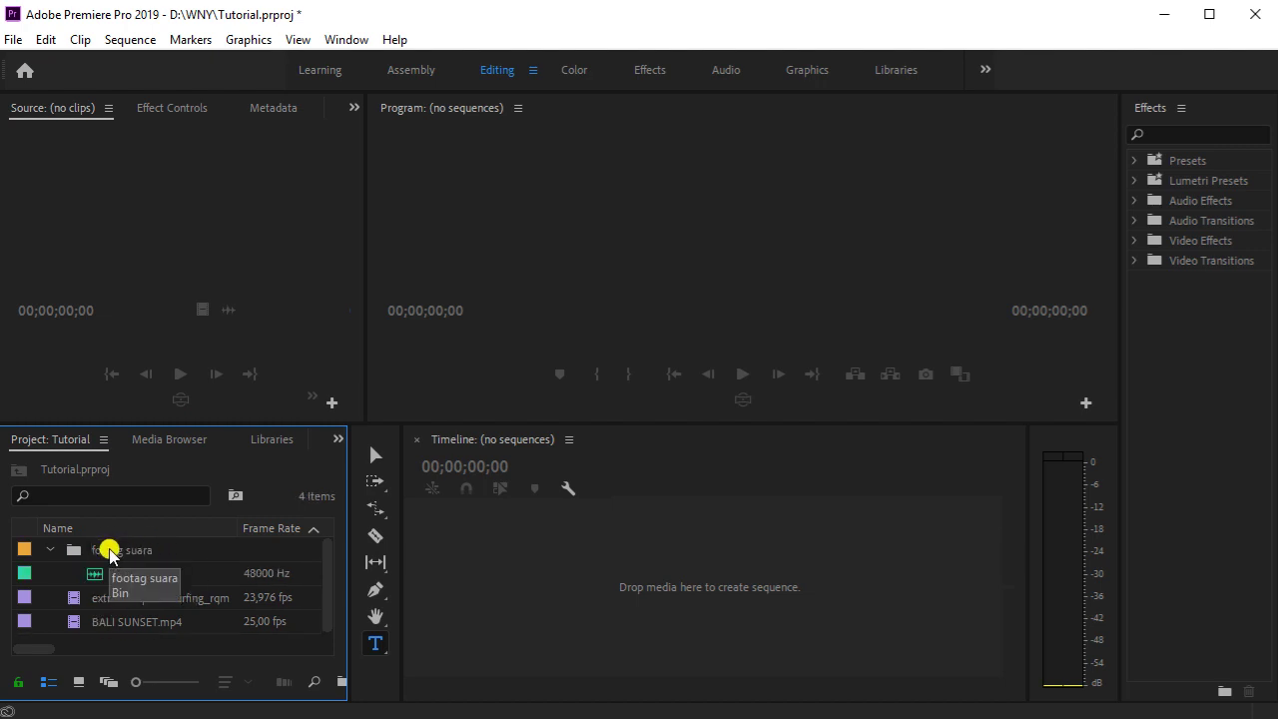
pyautogui.click(149, 648)
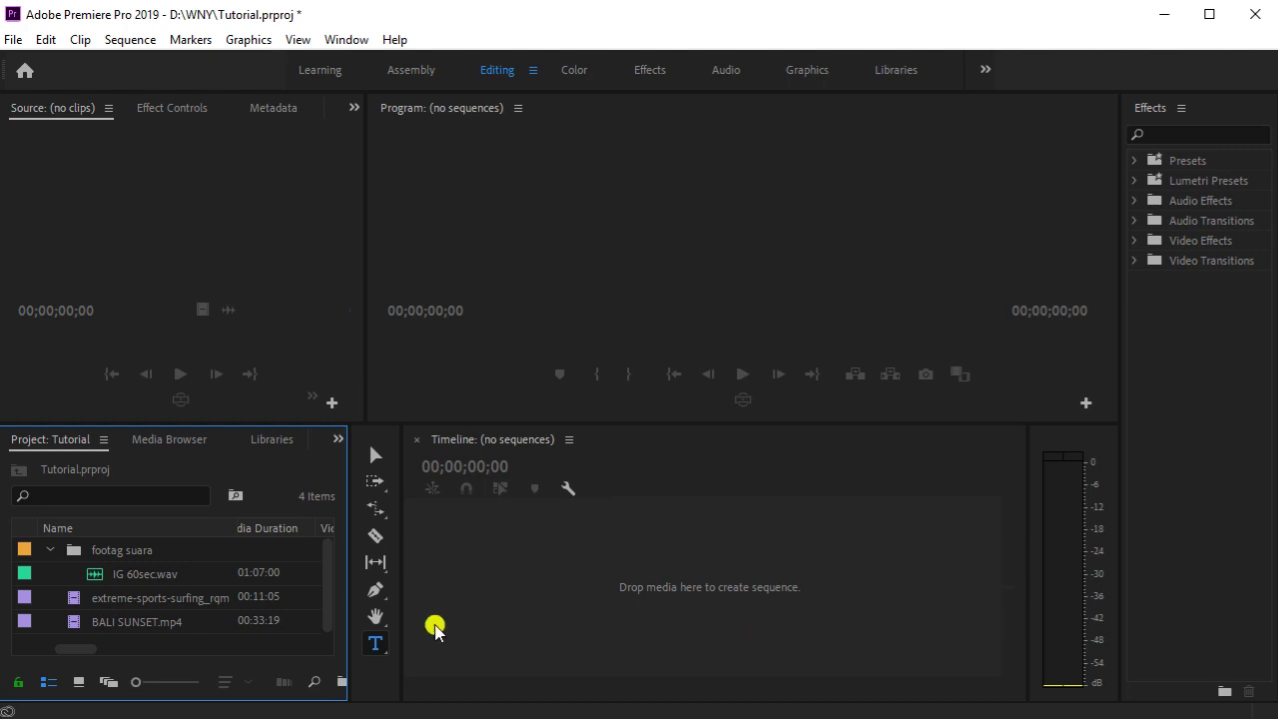
pyautogui.click(54, 550)
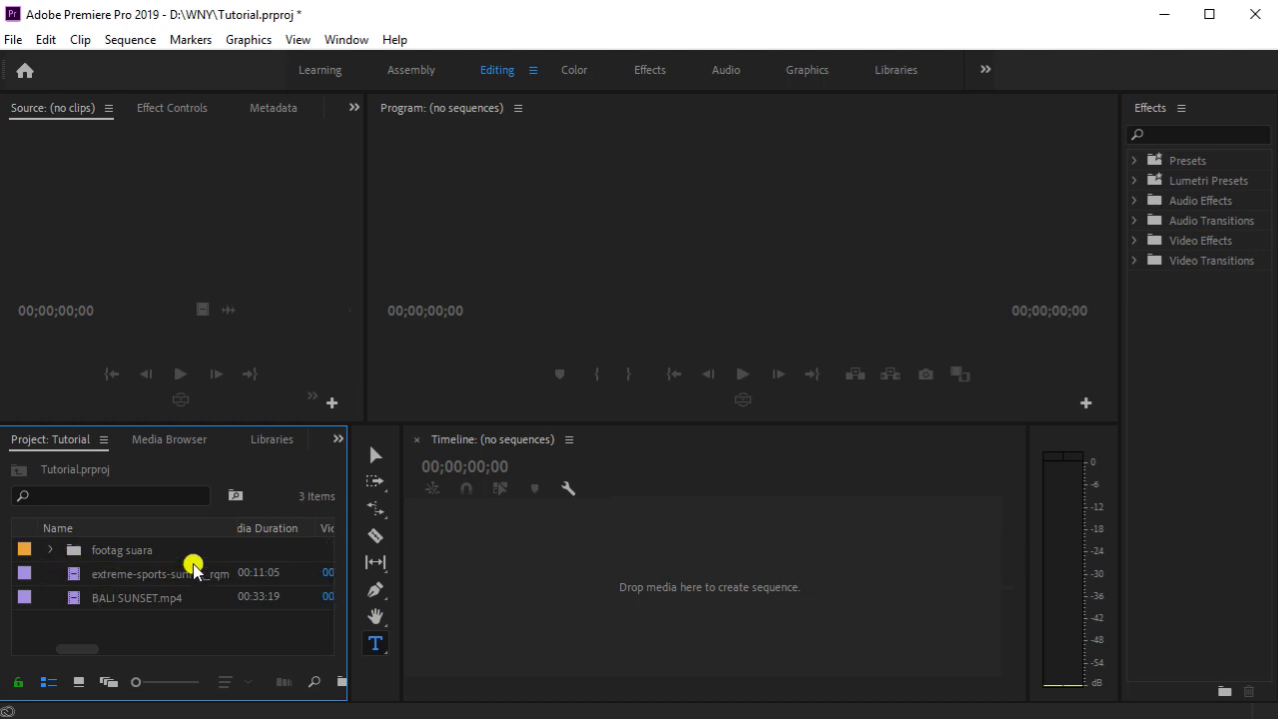
# Open the extreme-sports-surfing clip in a widened Source Monitor, play and scrub through it, and return close to its start
pyautogui.doubleClick(150, 574)
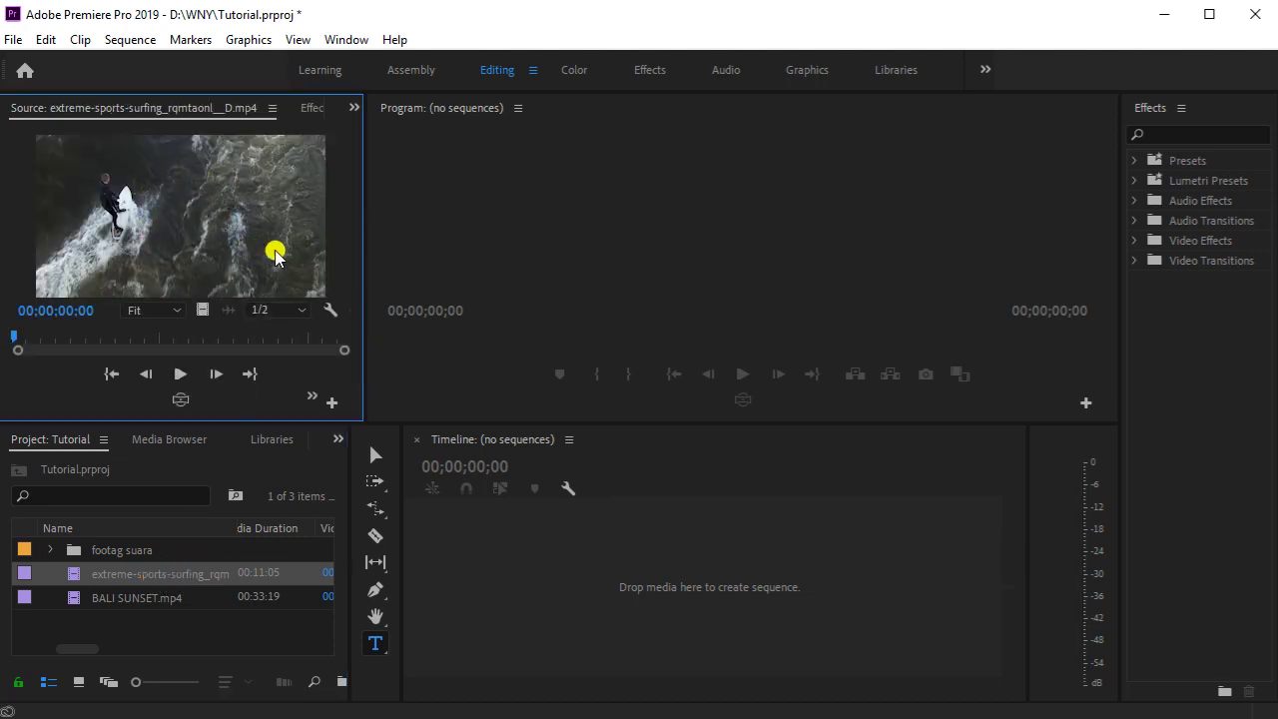
pyautogui.moveTo(366, 261); pyautogui.dragTo(465, 263)
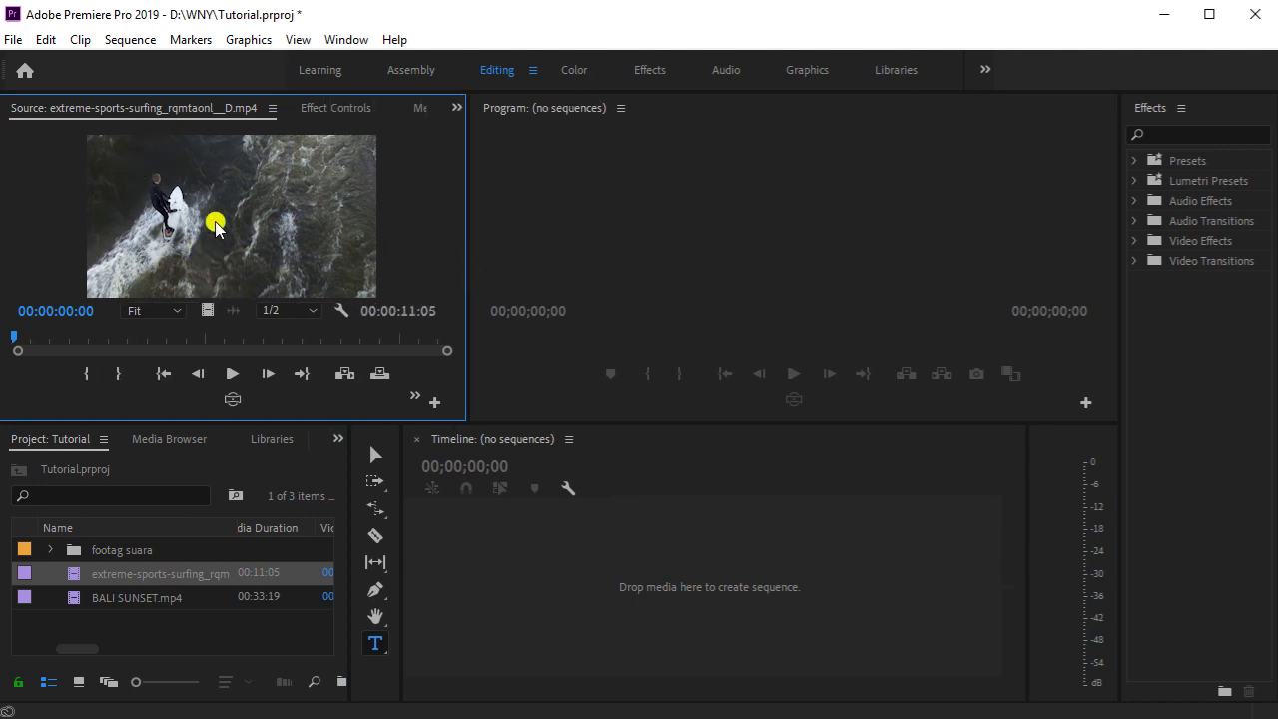
pyautogui.click(231, 375)
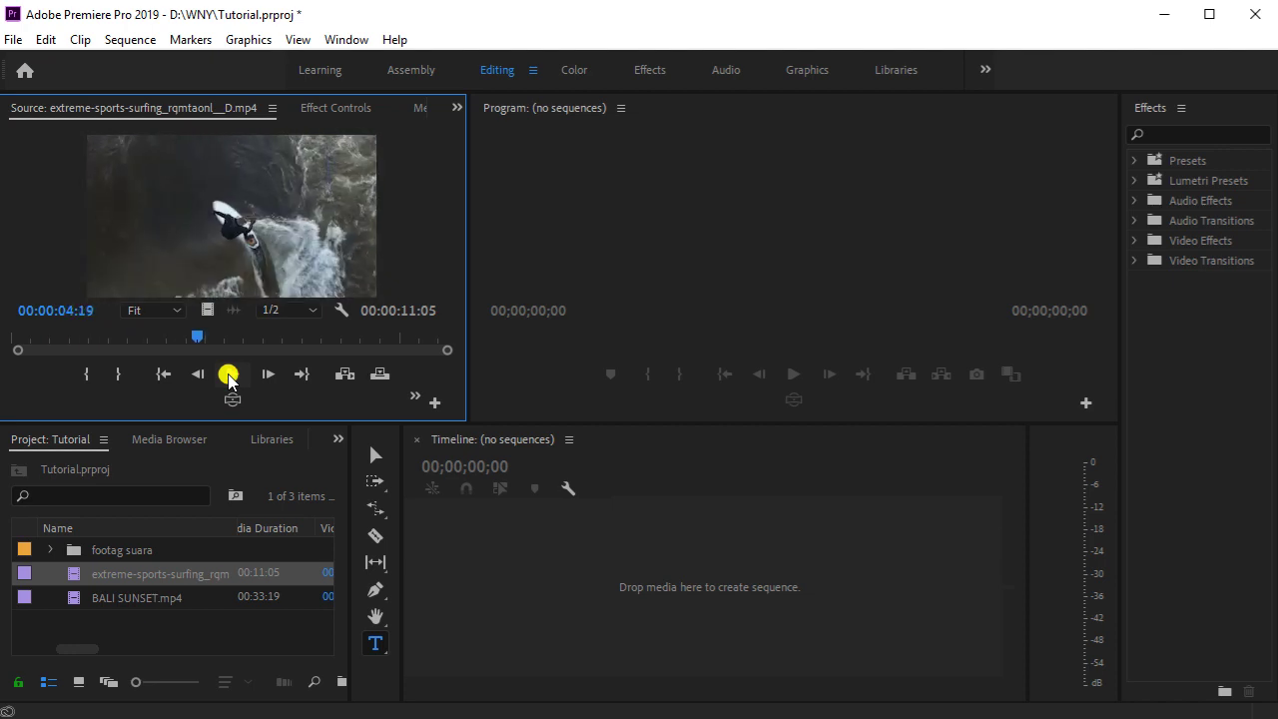
pyautogui.moveTo(196, 340); pyautogui.dragTo(135, 343)
pyautogui.moveTo(236, 344); pyautogui.dragTo(20, 343)
# Open BALI SUNSET.mp4 in the Source Monitor and play its first few seconds
pyautogui.doubleClick(151, 595)
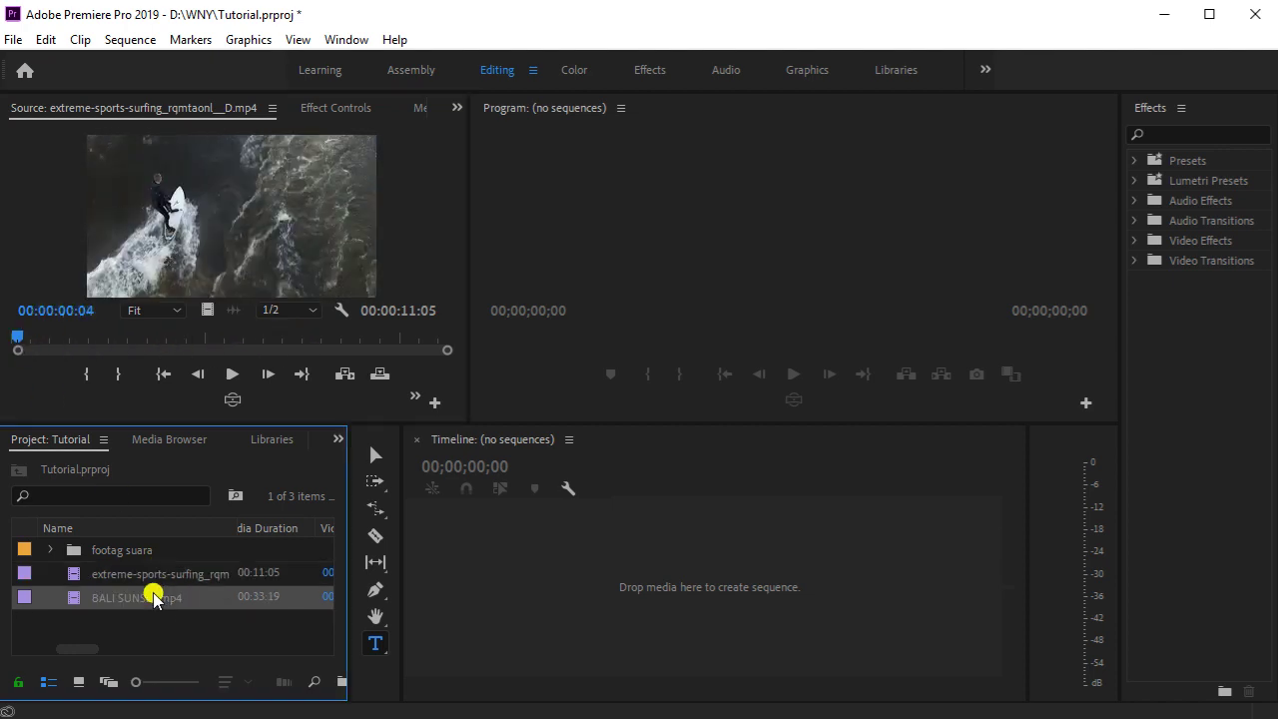
pyautogui.click(232, 374)
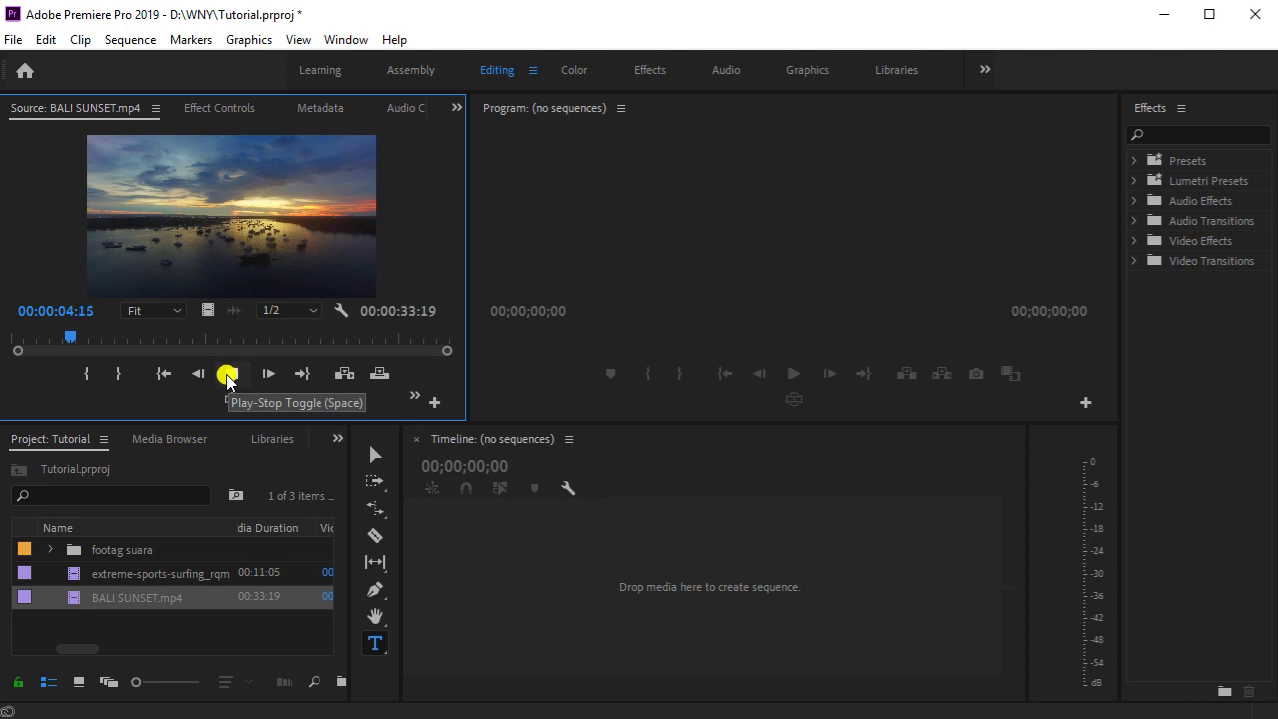
pyautogui.click(228, 375)
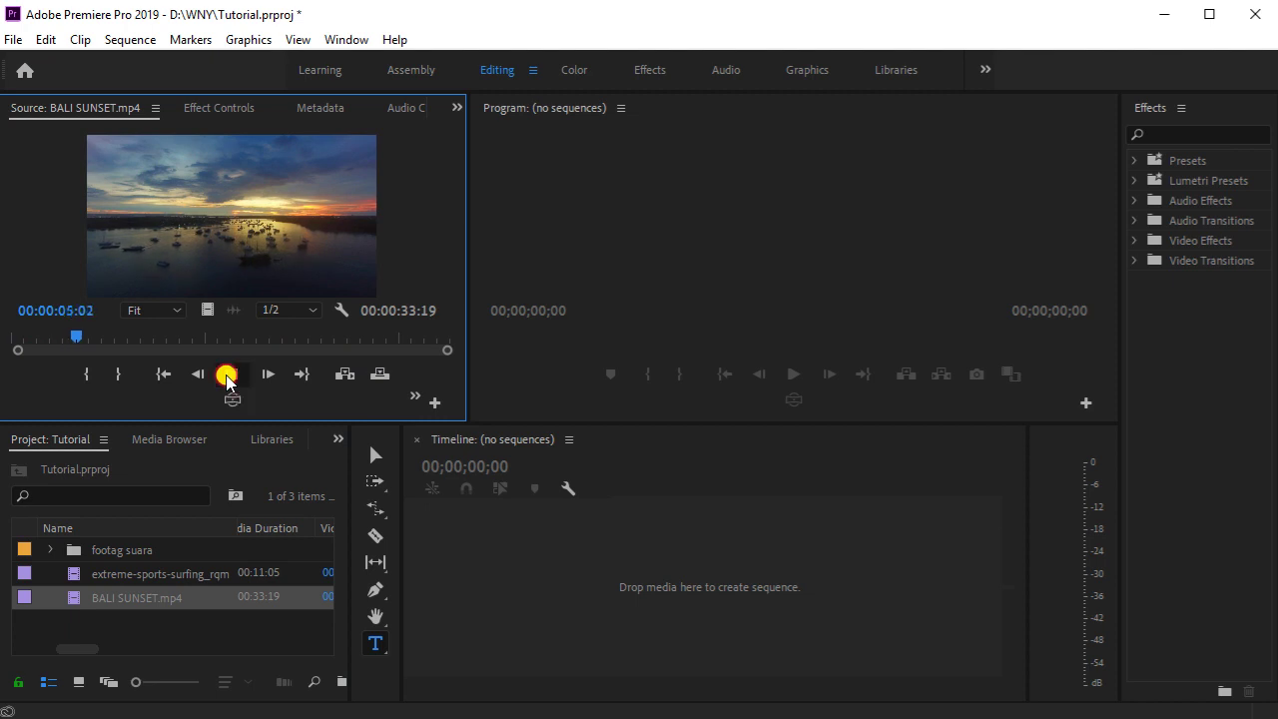
# Import BEACH.mp4 from the nested FOOTAGE TUTORIAL folder inside D:\WNY\footag into the Project panel
pyautogui.rightClick(171, 630)
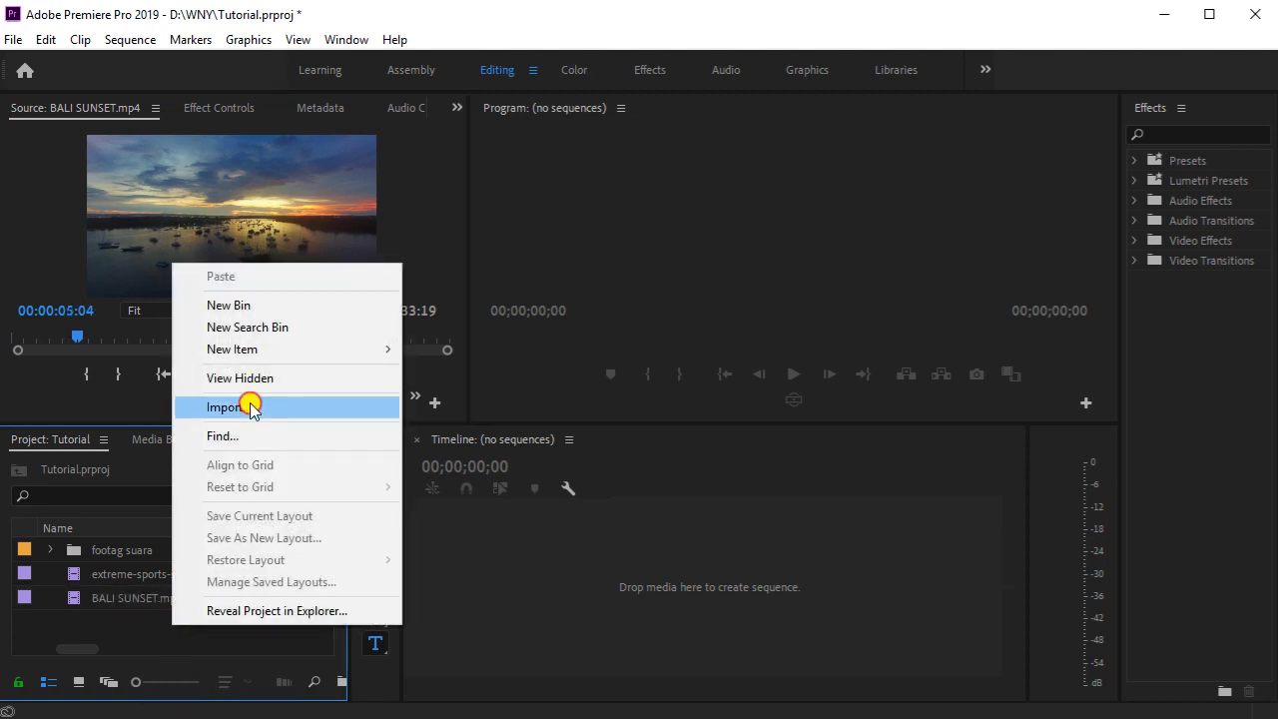
pyautogui.click(254, 404)
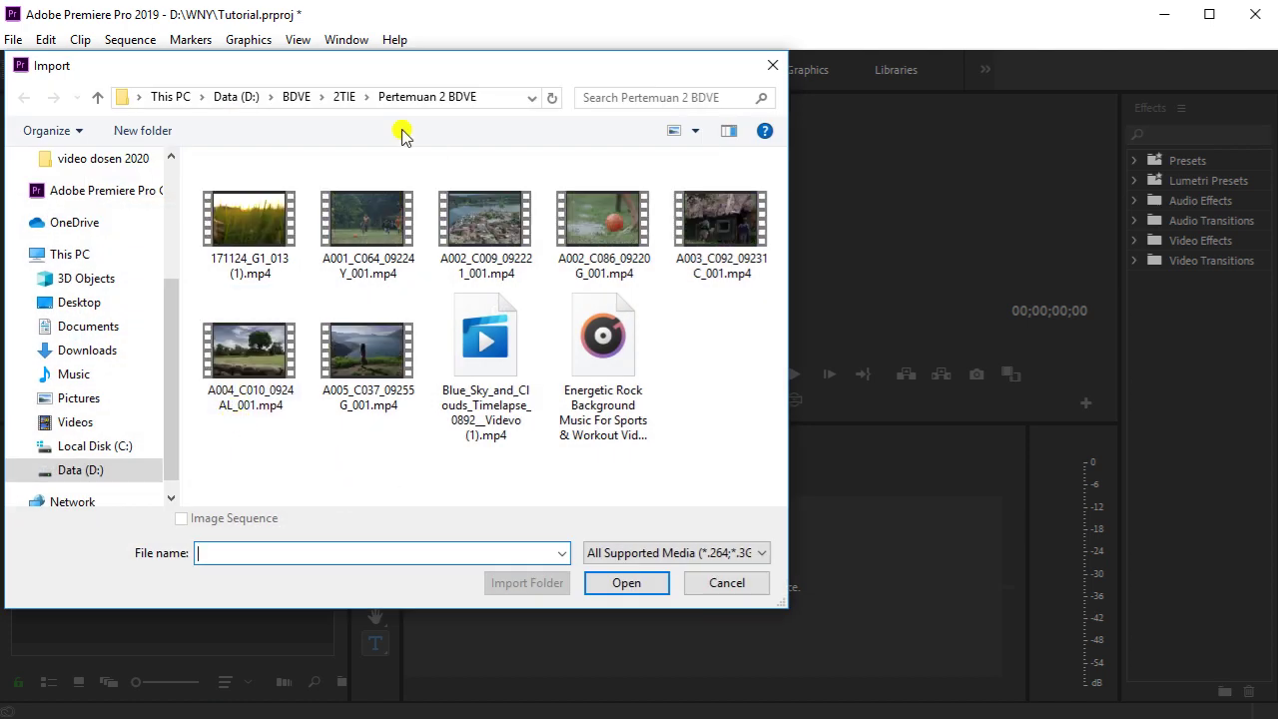
pyautogui.click(238, 96)
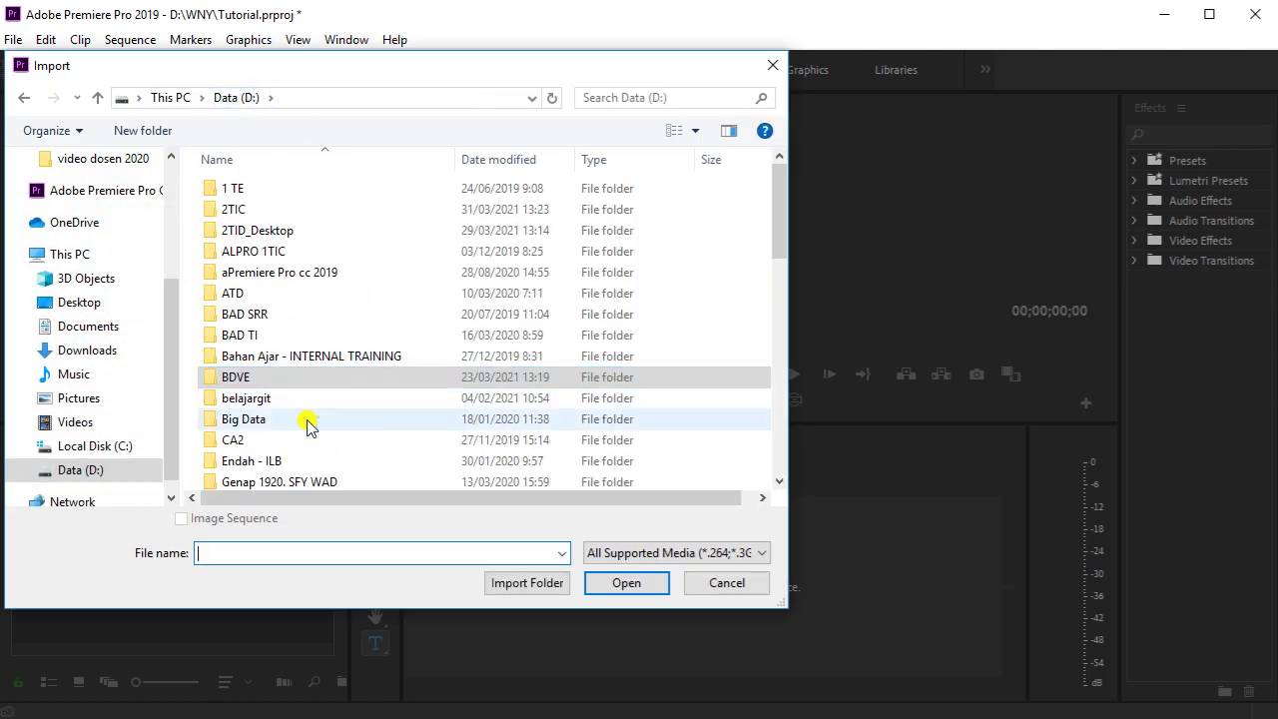
pyautogui.scroll(-5, 309, 417)
pyautogui.scroll(-3, 309, 417)
pyautogui.doubleClick(294, 479)
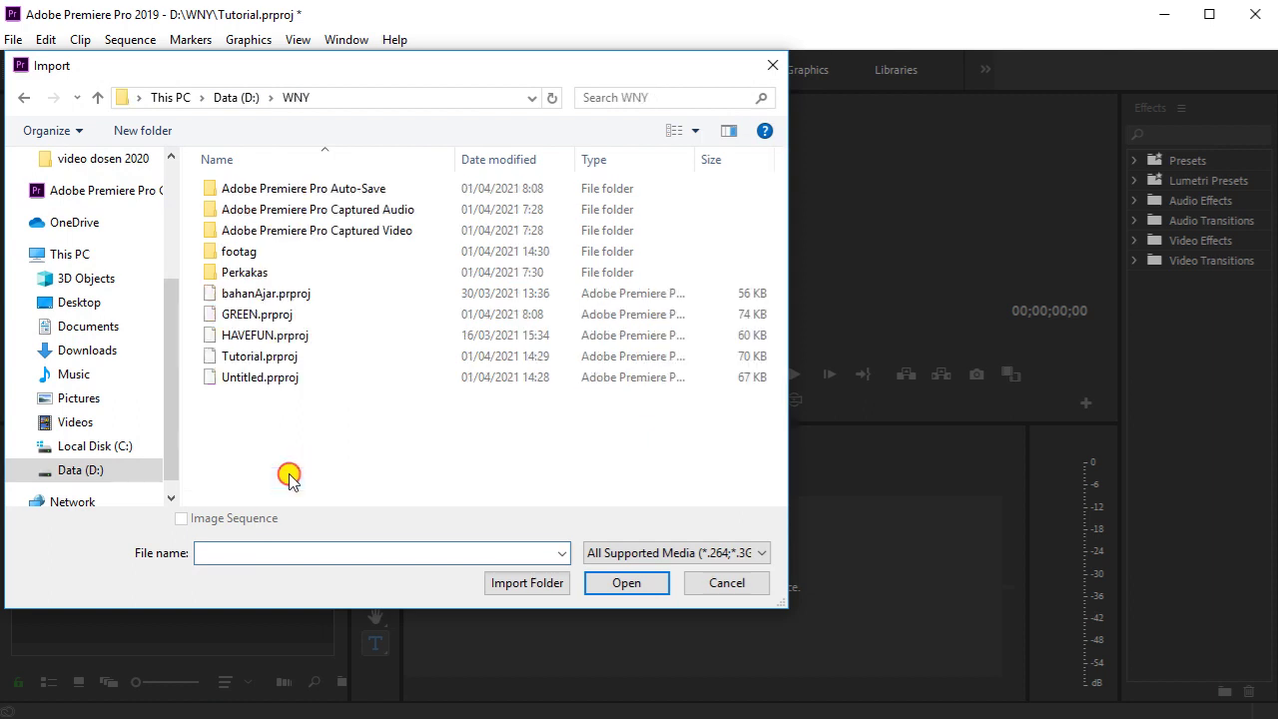
pyautogui.doubleClick(287, 256)
pyautogui.doubleClick(286, 252)
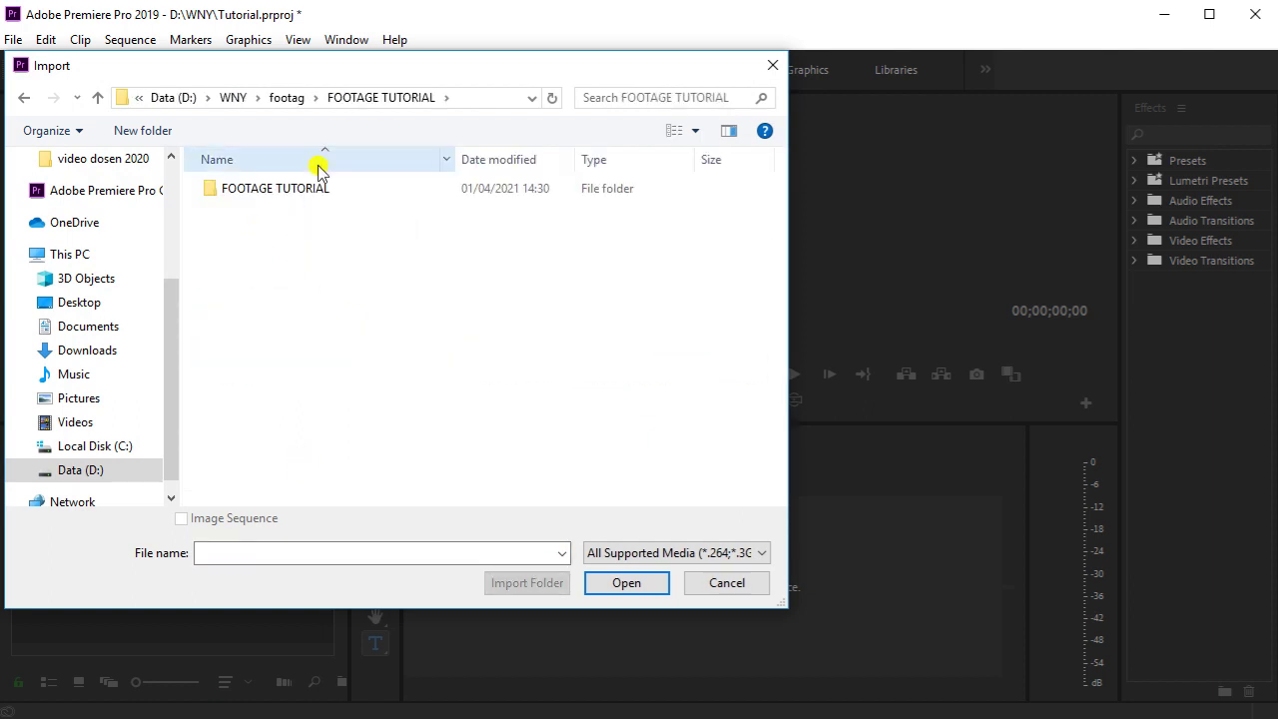
pyautogui.doubleClick(300, 194)
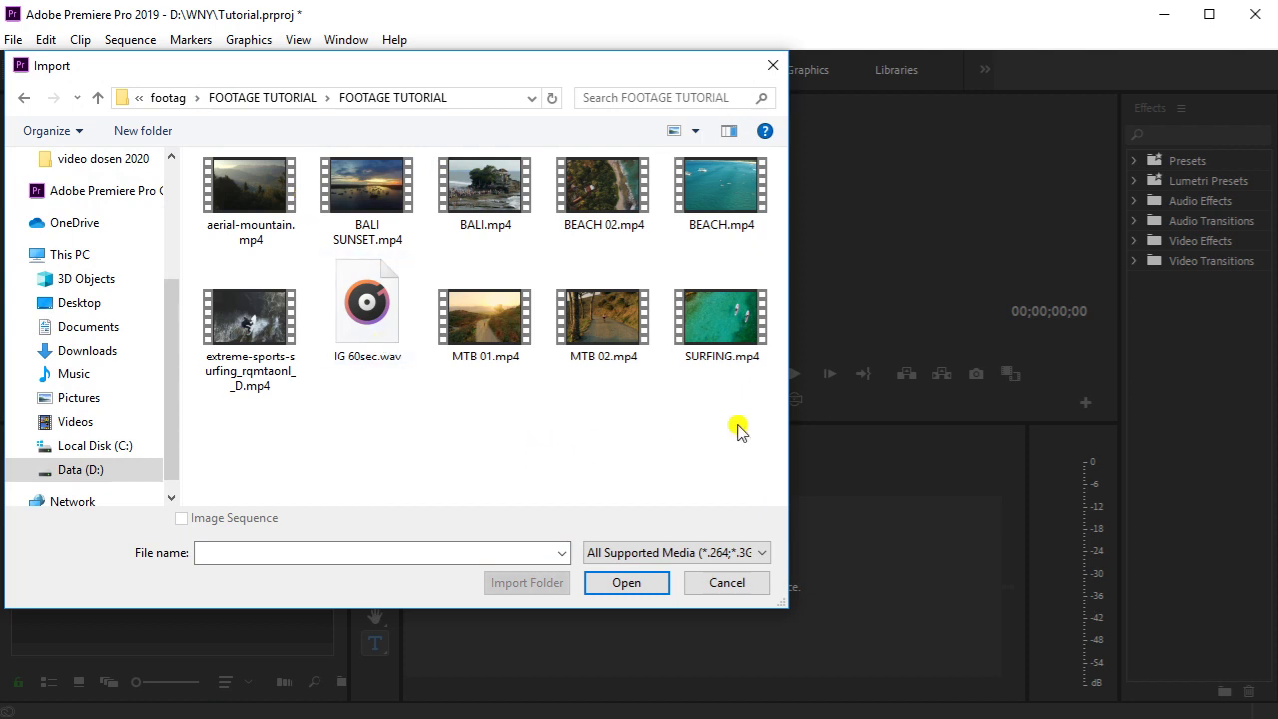
pyautogui.click(720, 190)
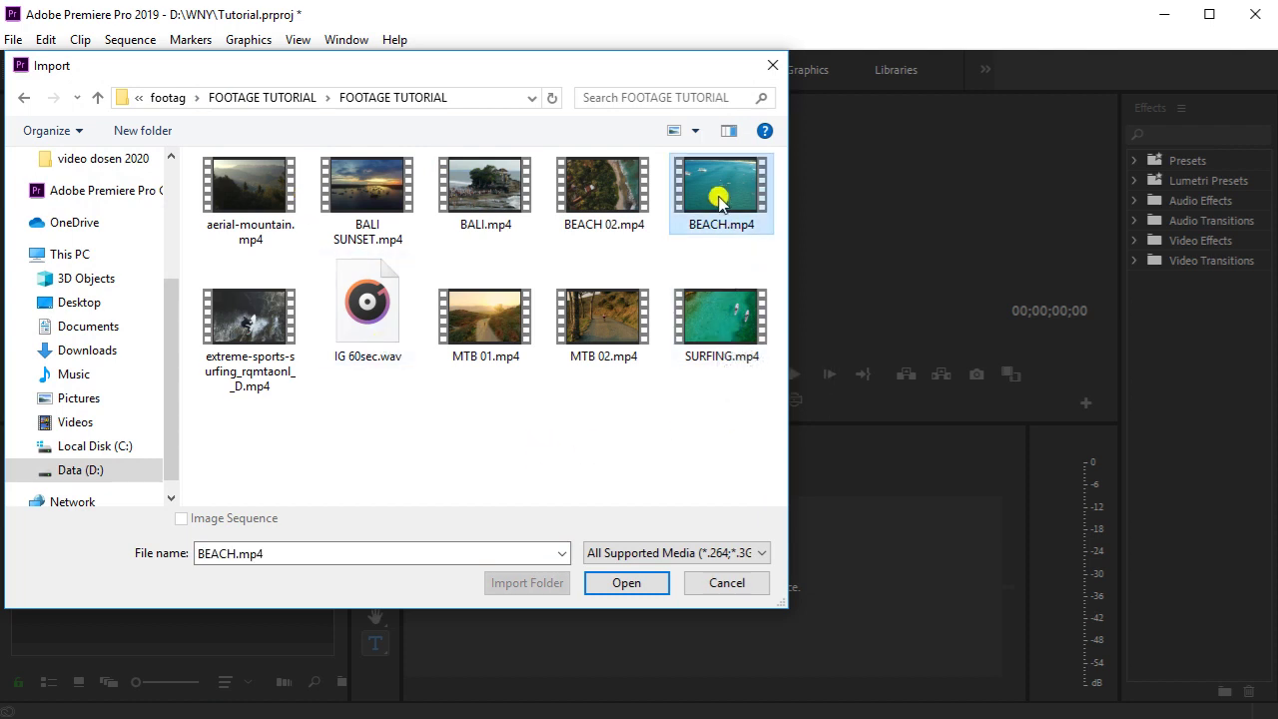
pyautogui.click(609, 583)
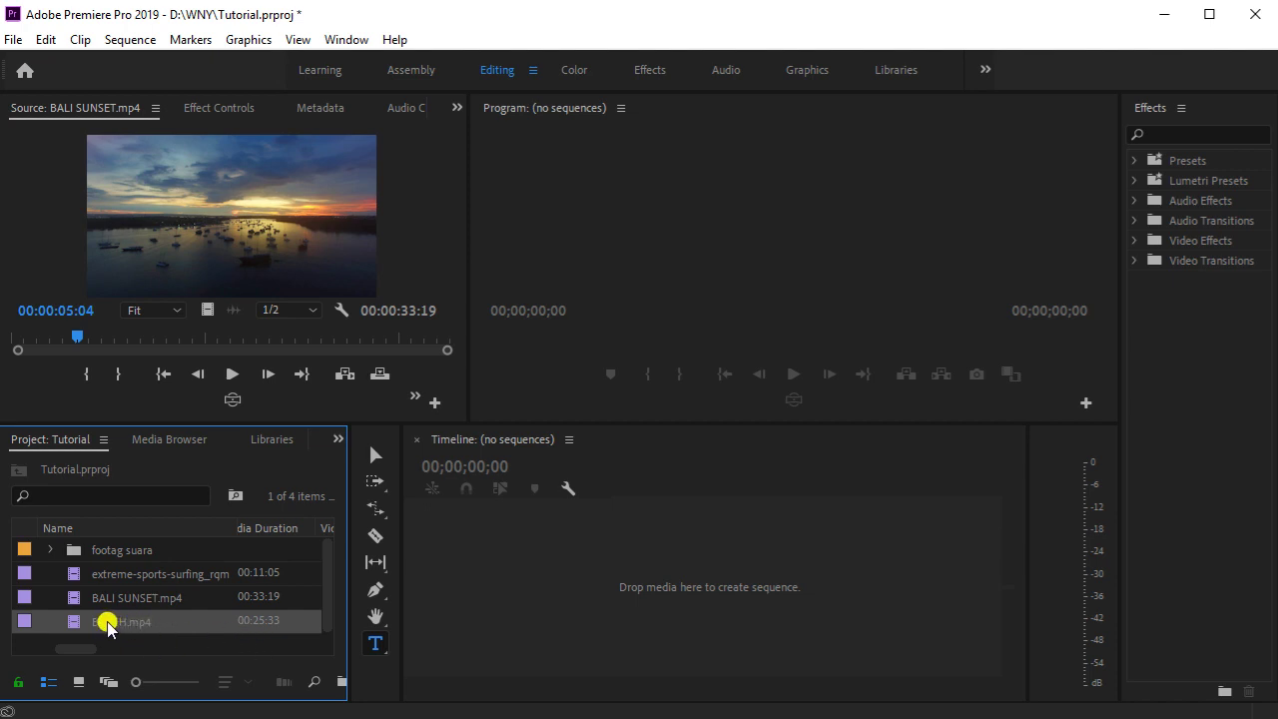
# Preview BEACH.mp4 in the Source Monitor and return its playhead to 00:00:00:00
pyautogui.click(114, 573)
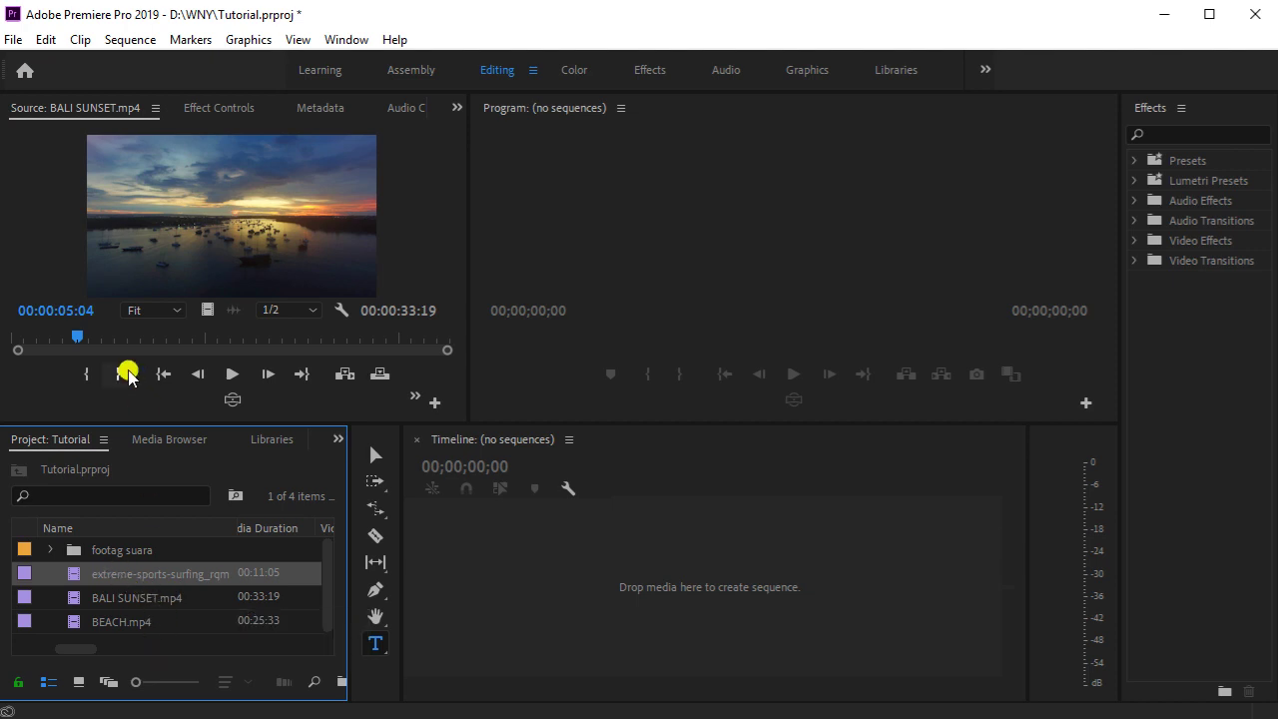
pyautogui.moveTo(77, 340); pyautogui.dragTo(32, 345)
pyautogui.doubleClick(114, 619)
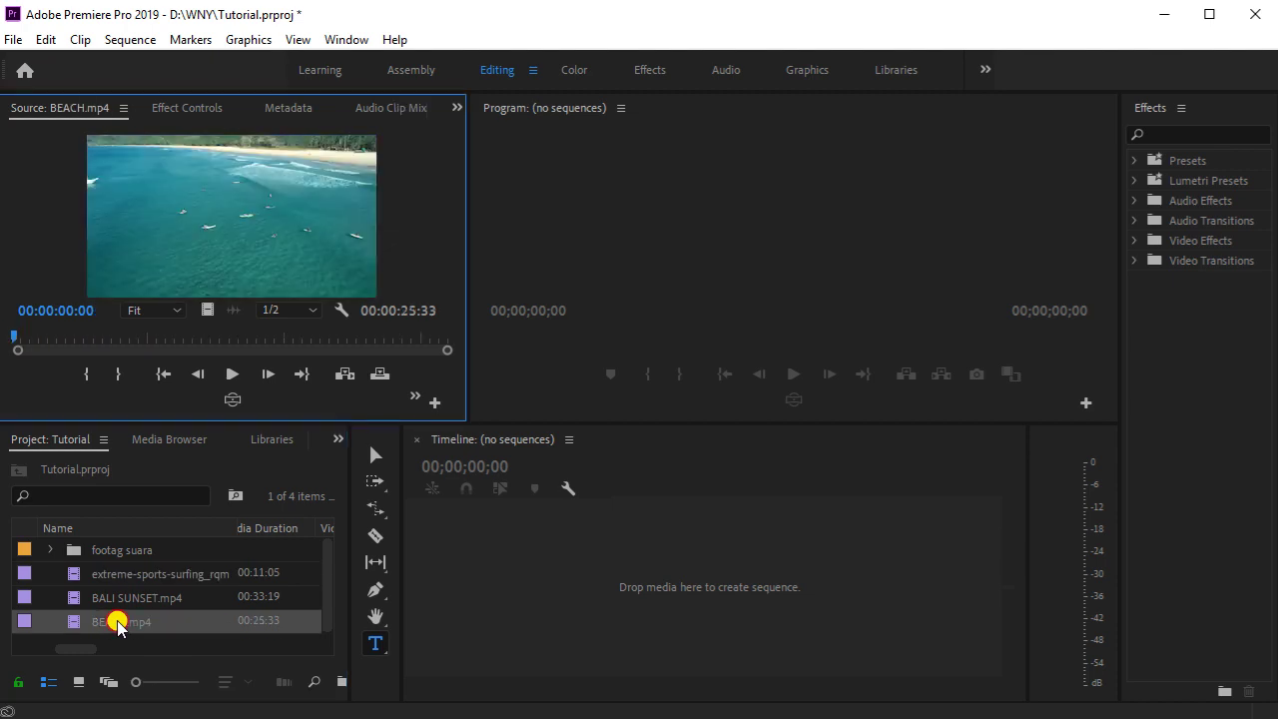
pyautogui.click(233, 373)
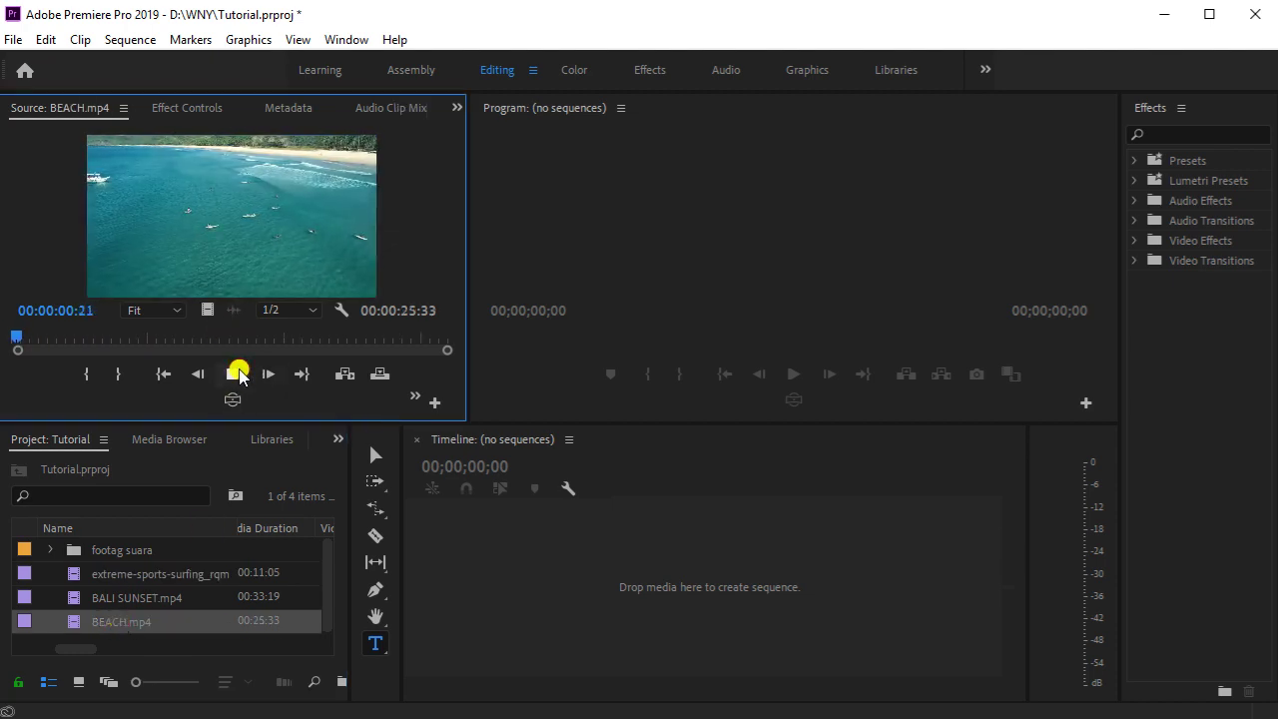
pyautogui.click(235, 376)
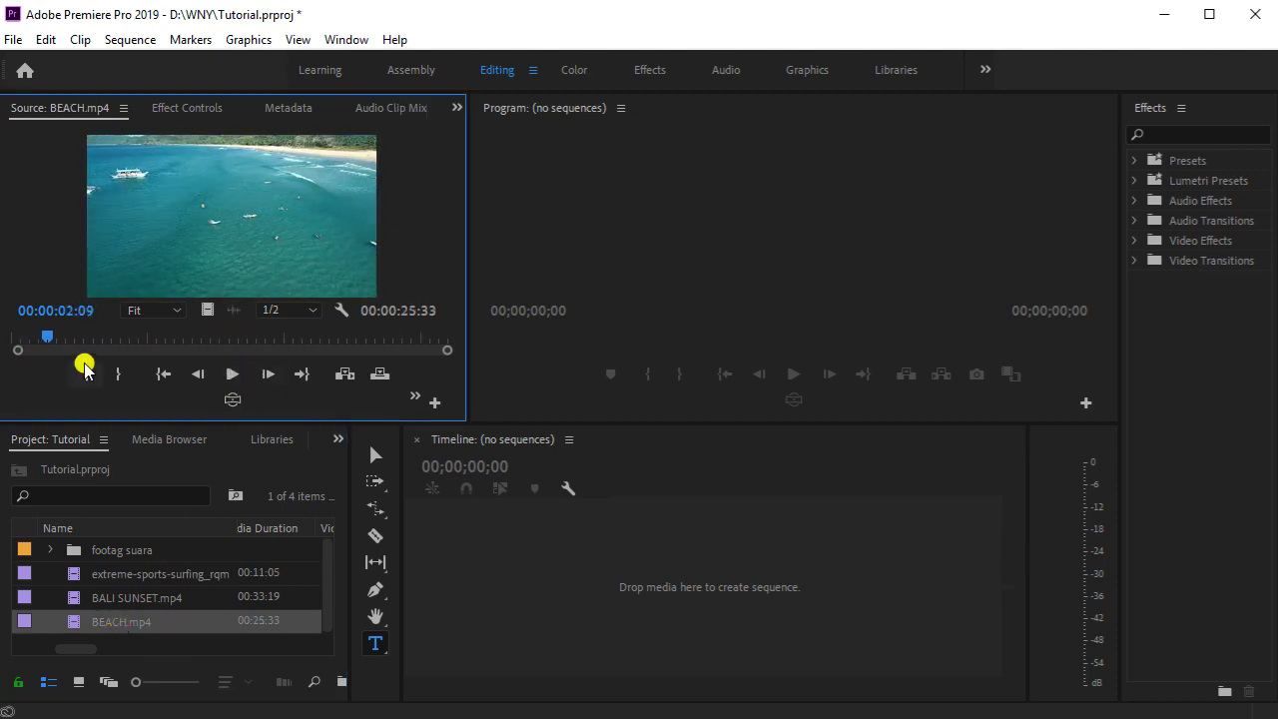
pyautogui.moveTo(37, 336); pyautogui.dragTo(14, 338)
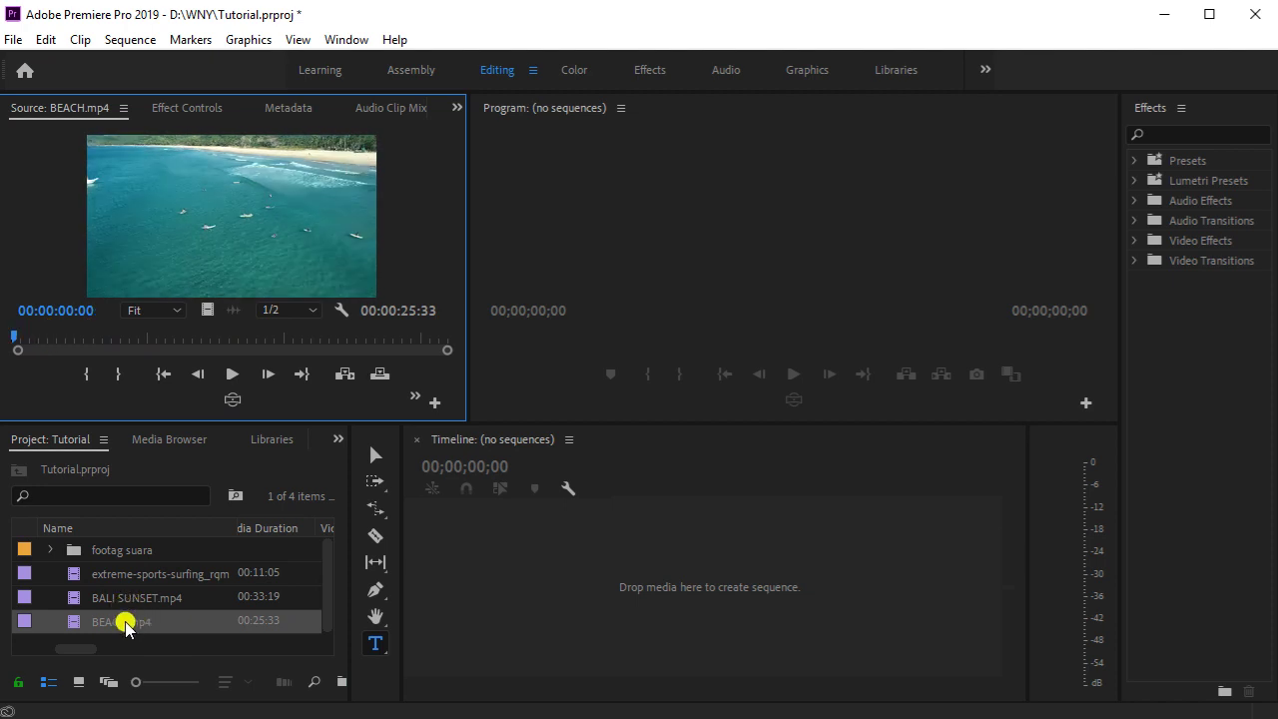
# Create a sequence from BEACH.mp4 by placing the clip in the empty Timeline, with the time scale zoomed out slightly
pyautogui.moveTo(124, 625); pyautogui.dragTo(674, 591)
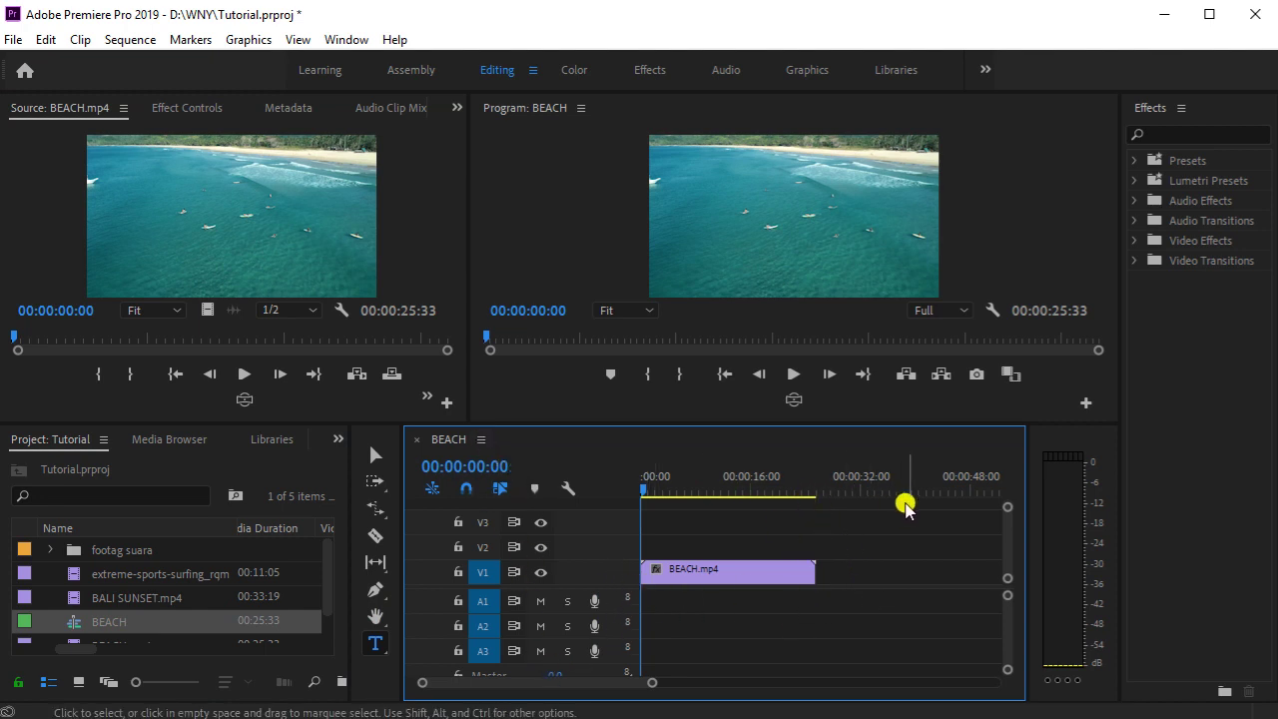
pyautogui.moveTo(644, 684); pyautogui.dragTo(676, 699)
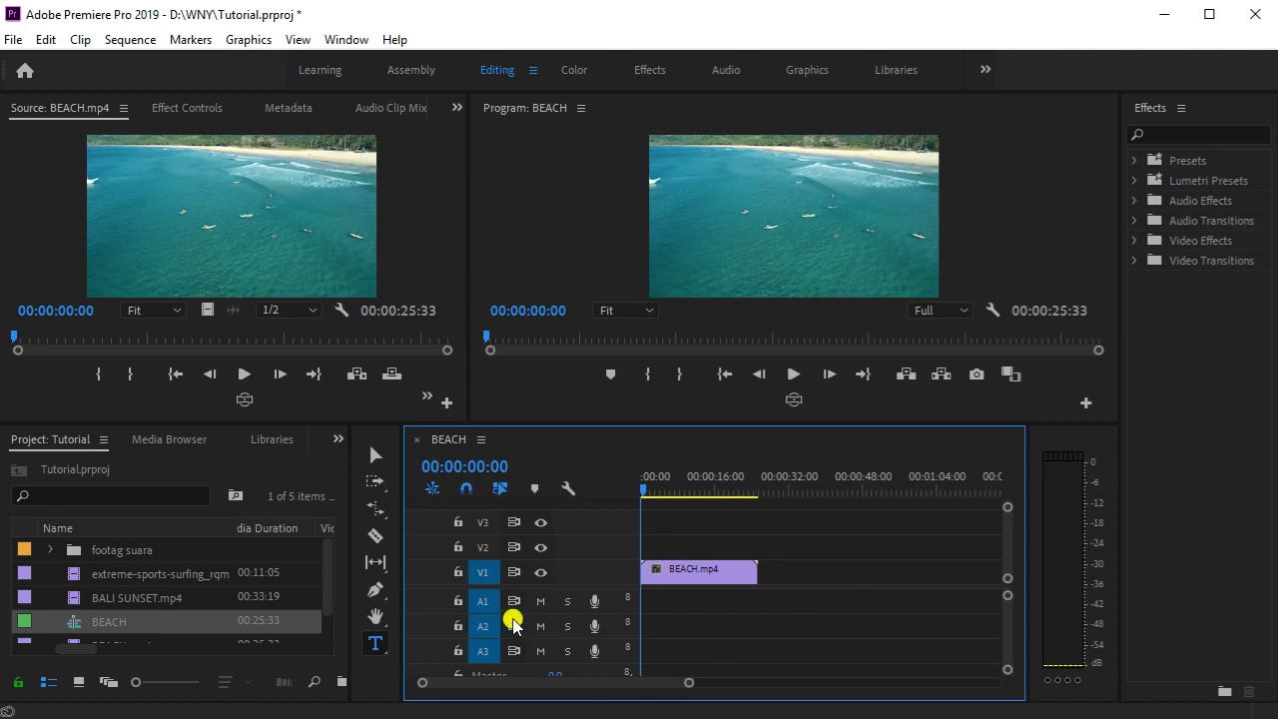
pyautogui.scroll(-1, 521, 587)
pyautogui.scroll(1, 526, 587)
# Place BALI SUNSET.mp4 on track V2 at the start of the sequence, directly above the BEACH.mp4 clip
pyautogui.moveTo(125, 599); pyautogui.dragTo(645, 551)
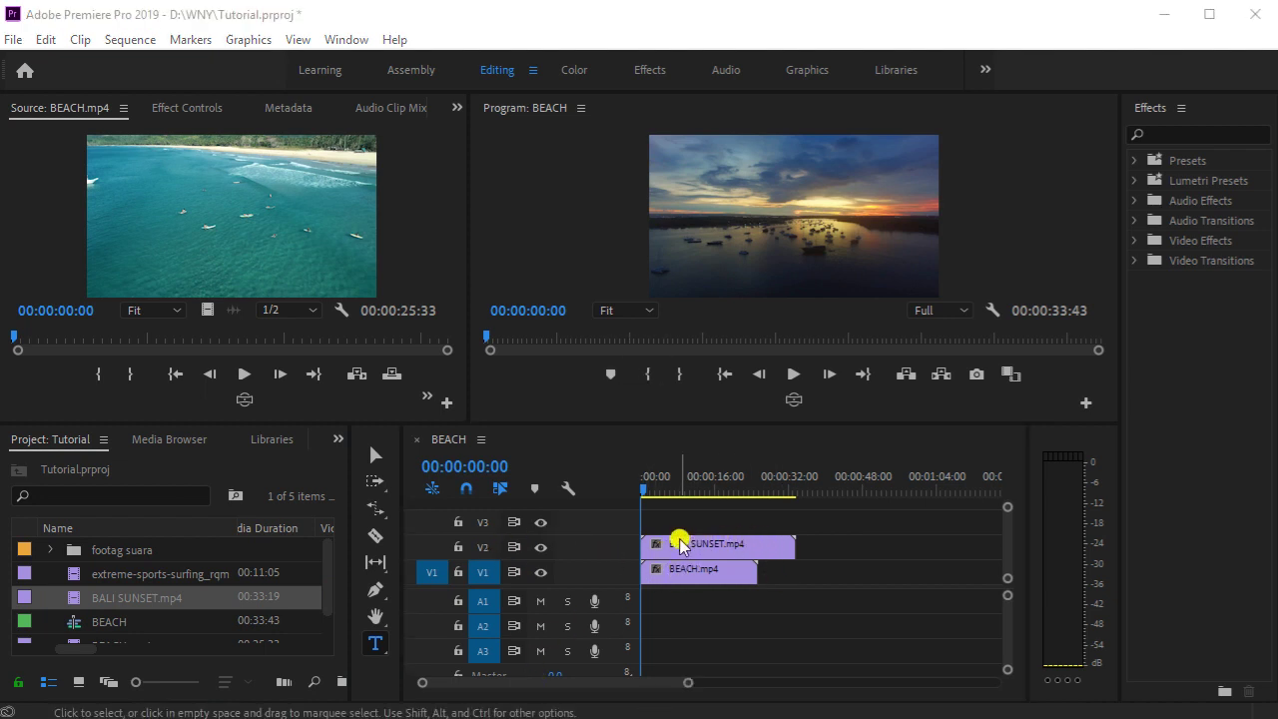
pyautogui.moveTo(682, 545)
pyautogui.mouseDown()
pyautogui.moveTo(862, 548)
pyautogui.moveTo(686, 552)
pyautogui.mouseUp()
pyautogui.click(721, 569)
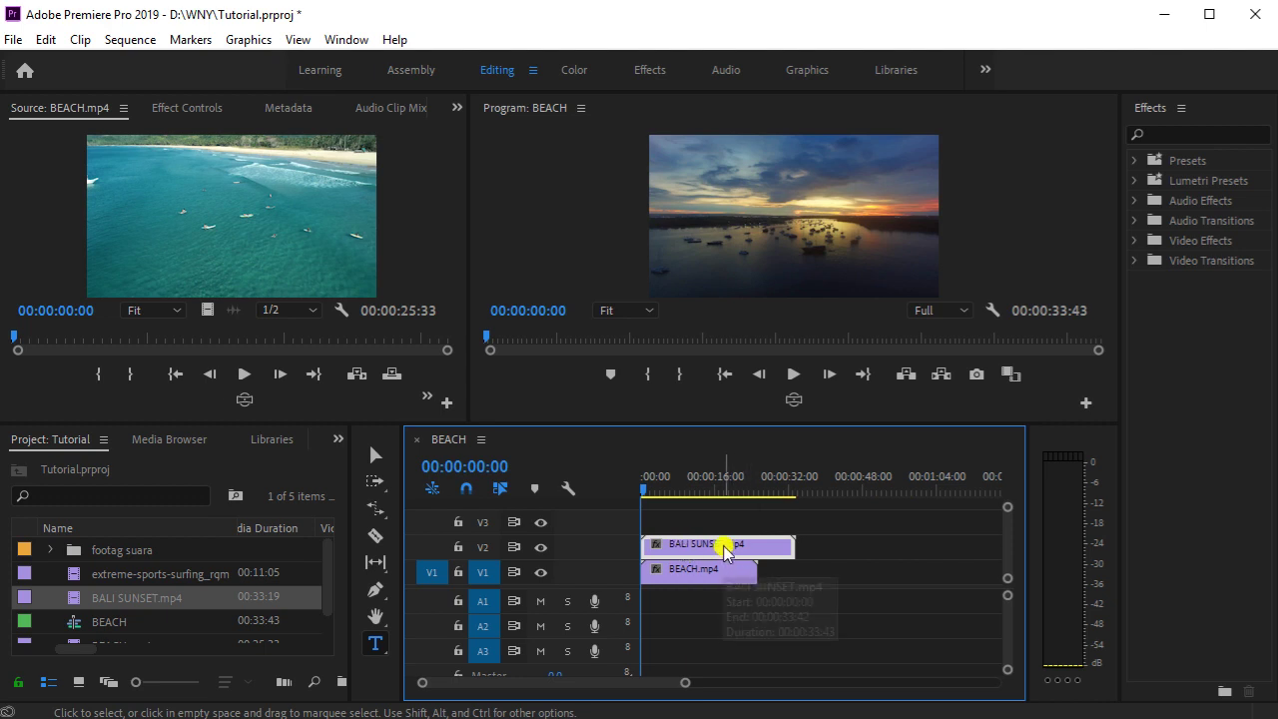
# Remove the BALI SUNSET.mp4 clip from track V2 and play the sequence up to 00:00:02:55
pyautogui.press('Delete')
pyautogui.click(706, 571)
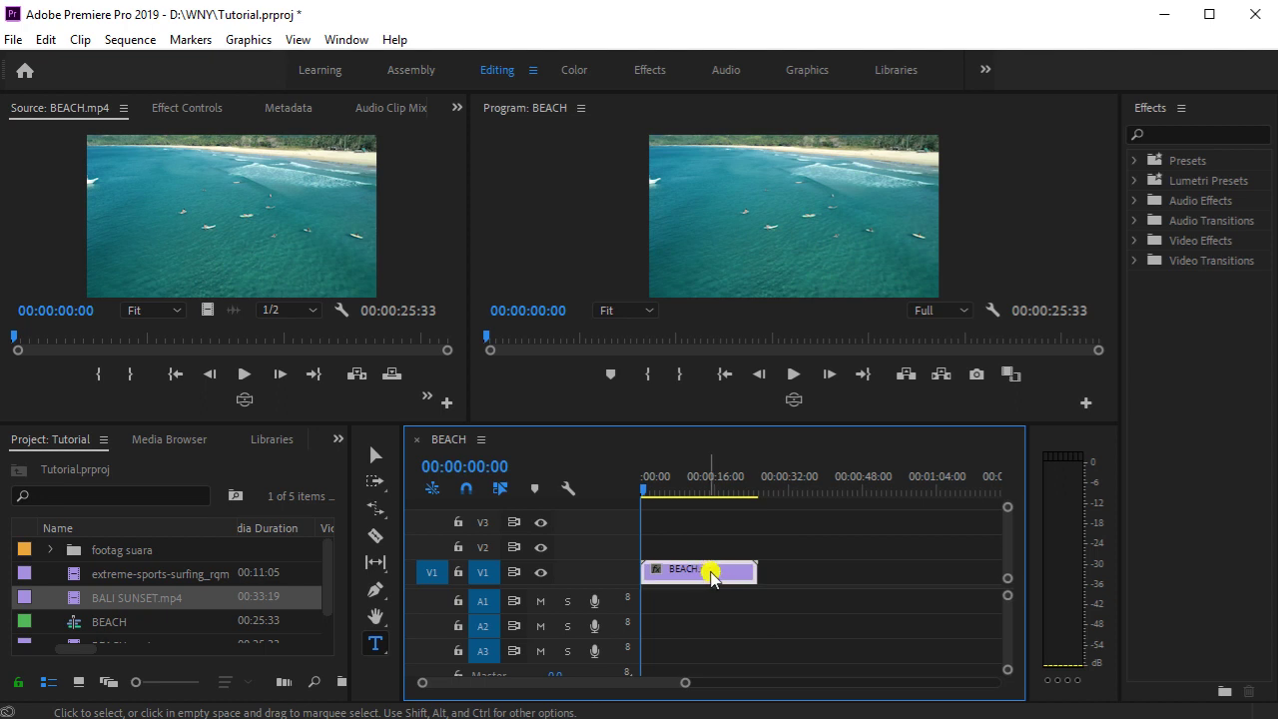
pyautogui.click(789, 376)
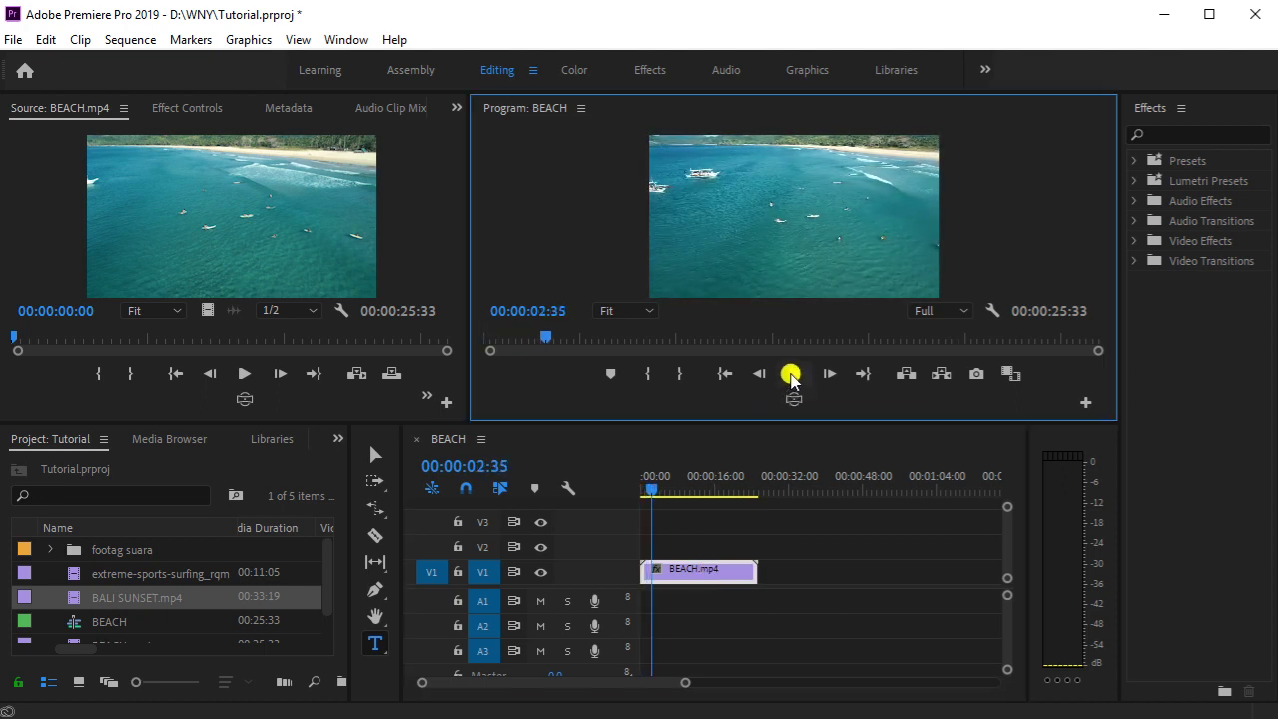
pyautogui.click(790, 376)
# Split the BEACH.mp4 clip on V1 at 00:00:02:55 with the Razor tool, with the time scale zoomed in
pyautogui.moveTo(682, 685)
pyautogui.mouseDown()
pyautogui.moveTo(699, 680)
pyautogui.moveTo(645, 680)
pyautogui.moveTo(671, 689)
pyautogui.mouseUp()
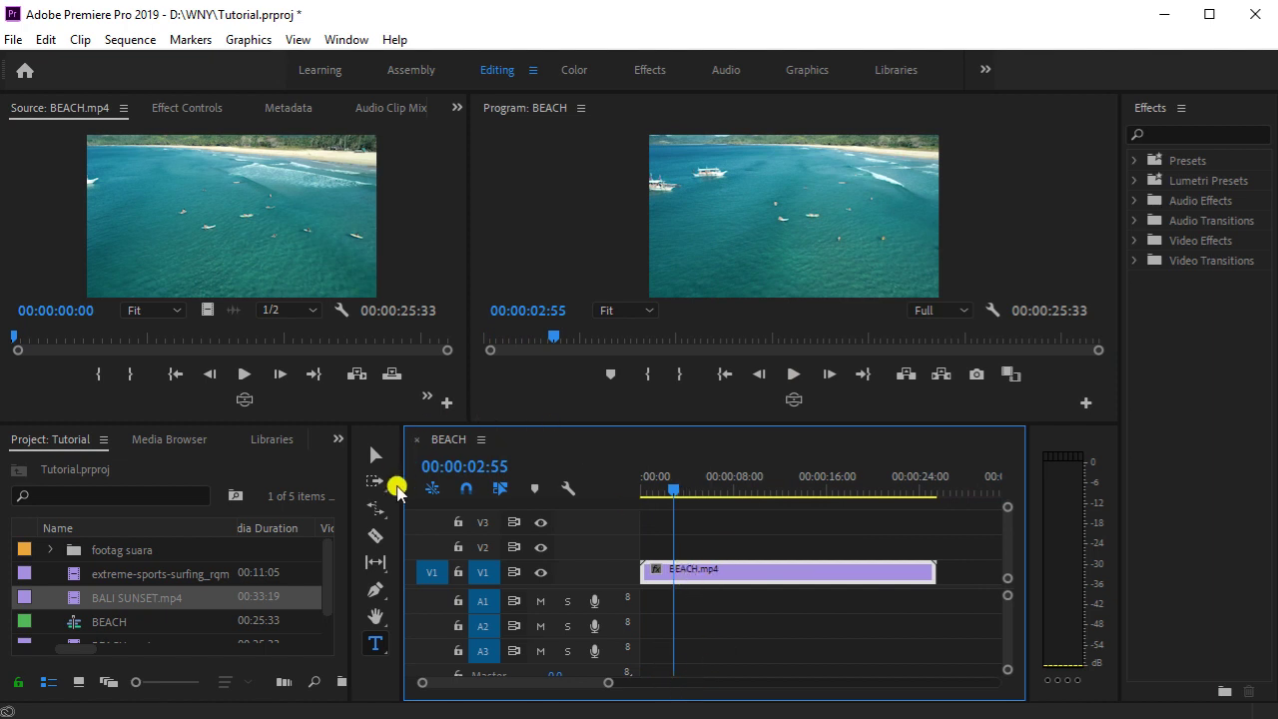
pyautogui.click(376, 540)
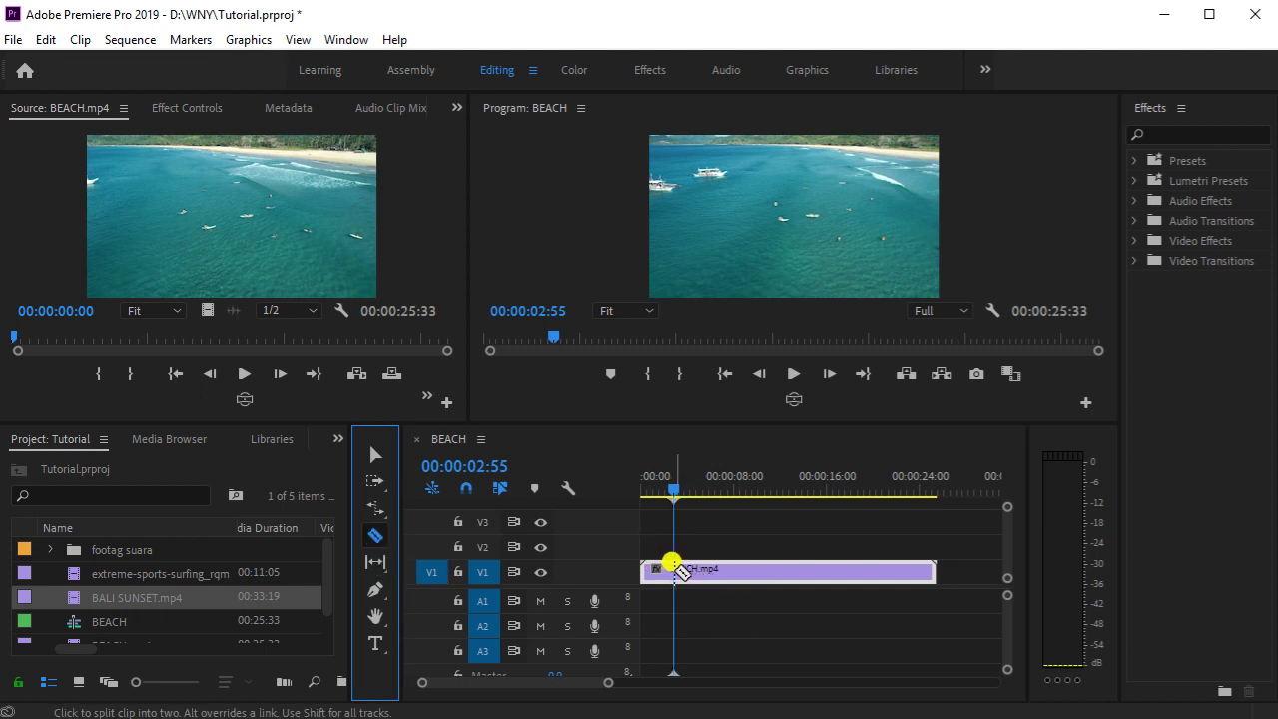
pyautogui.click(671, 564)
pyautogui.click(371, 457)
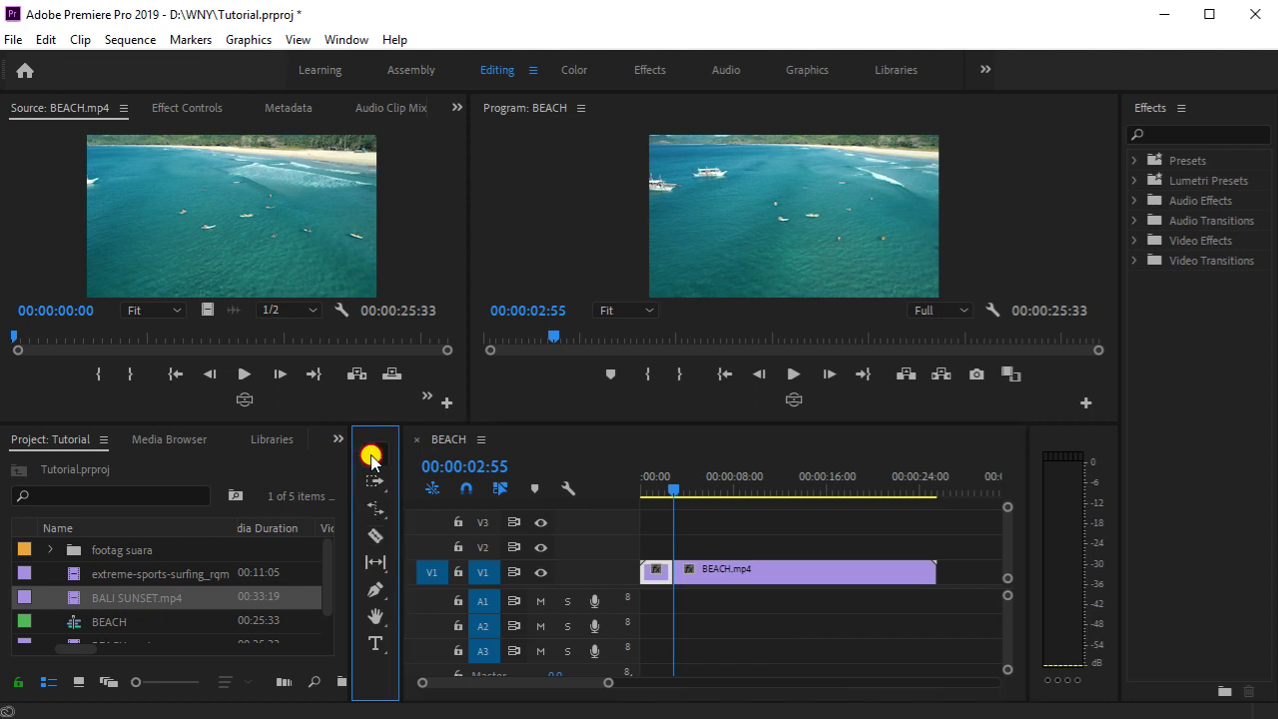
# Move the second BEACH.mp4 segment away from the cut and back against the first segment
pyautogui.moveTo(699, 570); pyautogui.dragTo(748, 569)
pyautogui.click(659, 572)
pyautogui.click(809, 577)
pyautogui.moveTo(809, 577); pyautogui.dragTo(767, 575)
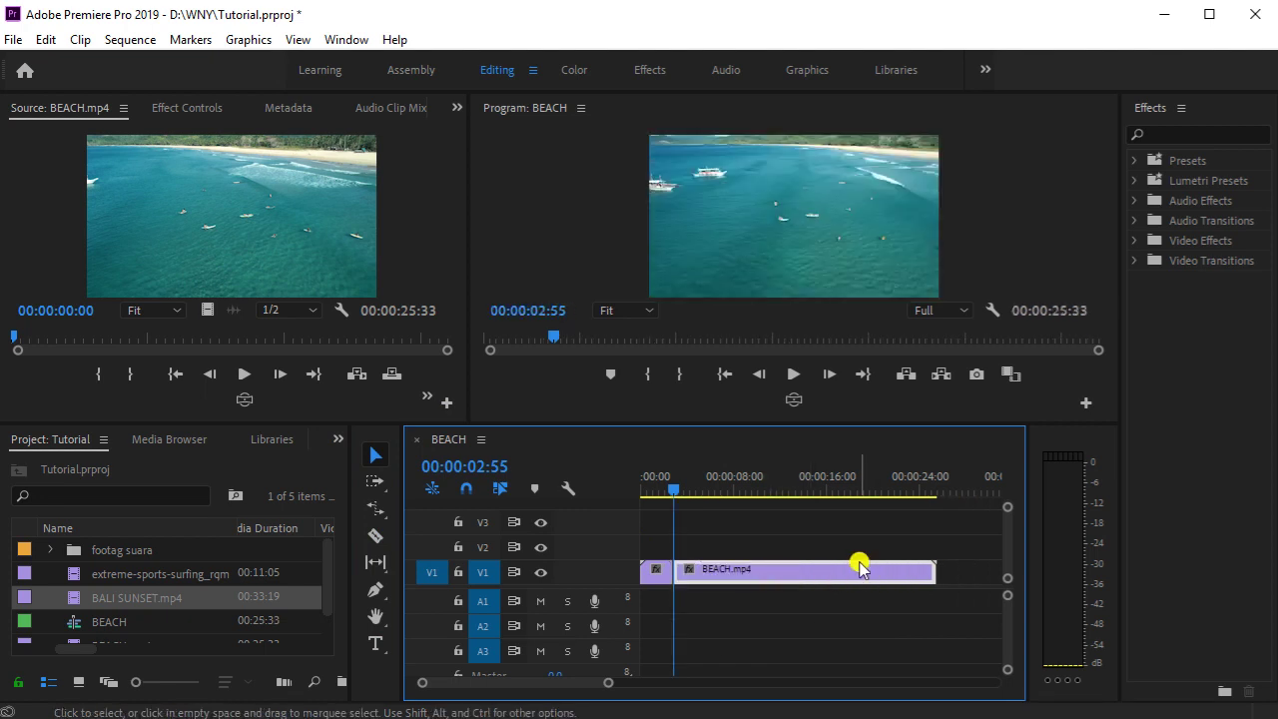
# Split the longer BEACH.mp4 segment at 00:00:11:30 with the Razor tool and return to the Selection tool
pyautogui.click(377, 537)
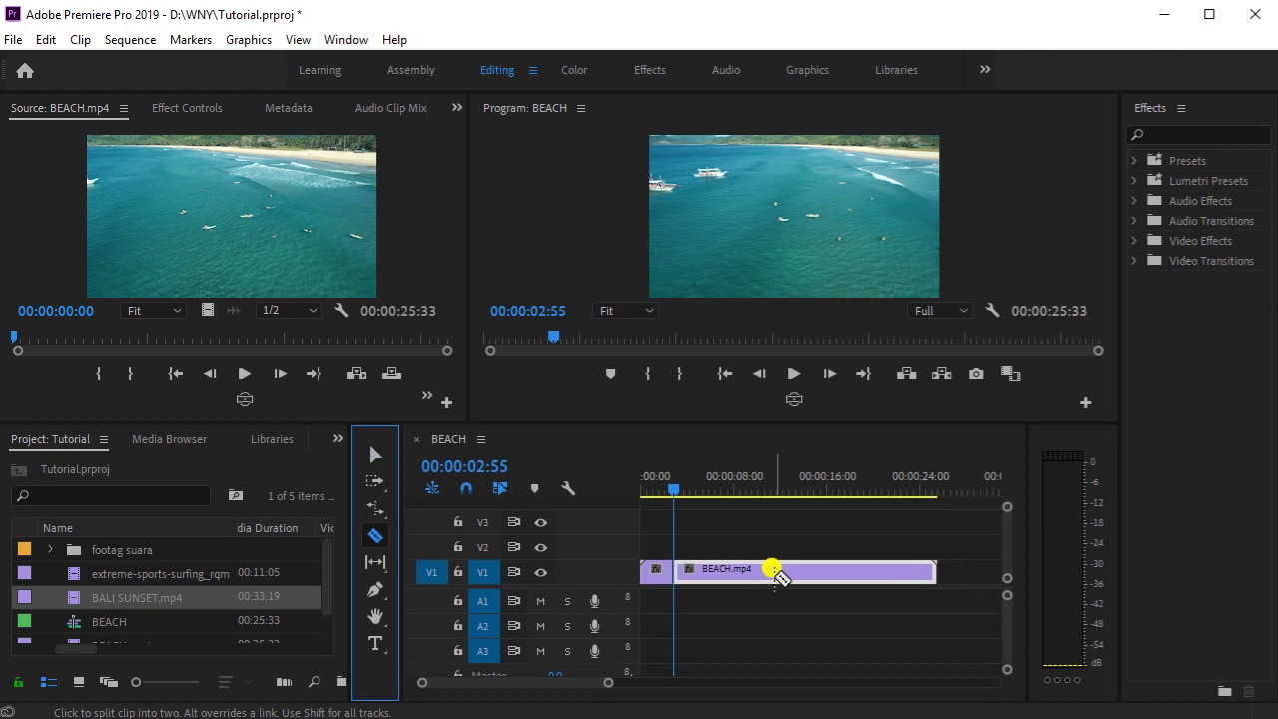
pyautogui.click(773, 571)
pyautogui.click(375, 455)
# Move the last BEACH.mp4 segment away from the second cut and close the resulting gap with Ripple Delete
pyautogui.moveTo(819, 573); pyautogui.dragTo(885, 571)
pyautogui.click(799, 577)
pyautogui.rightClick(796, 577)
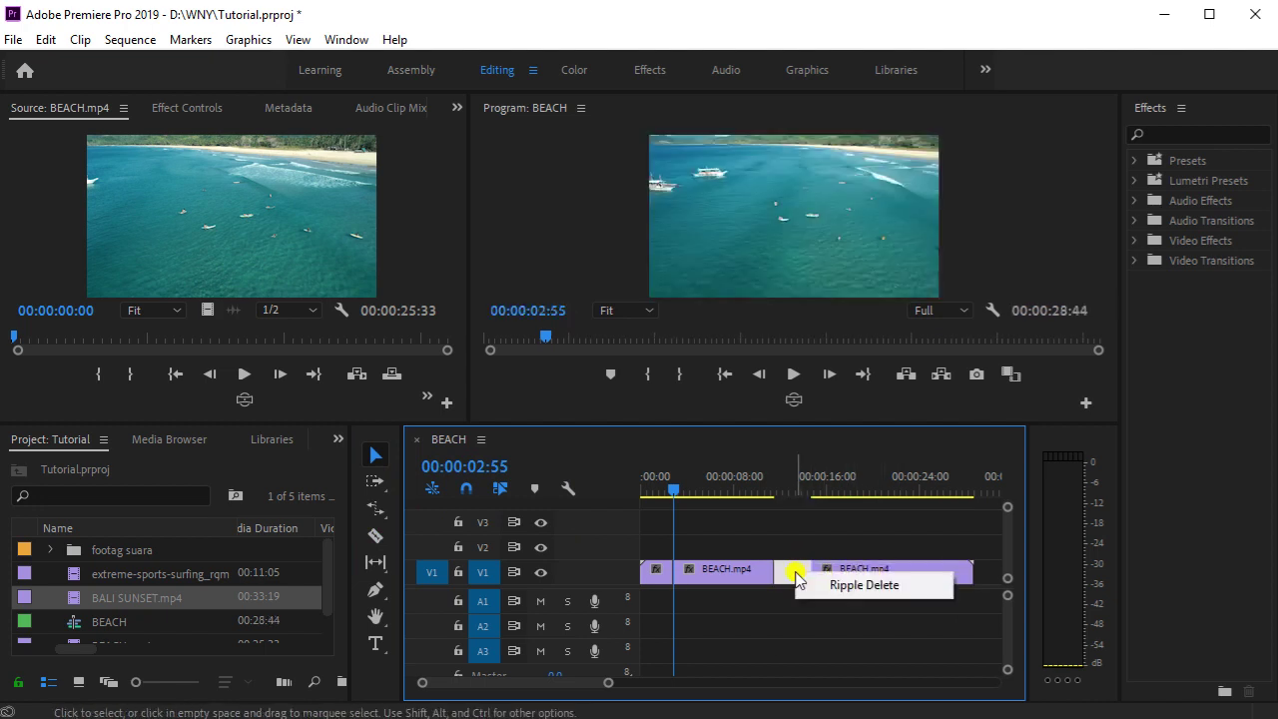
pyautogui.click(833, 593)
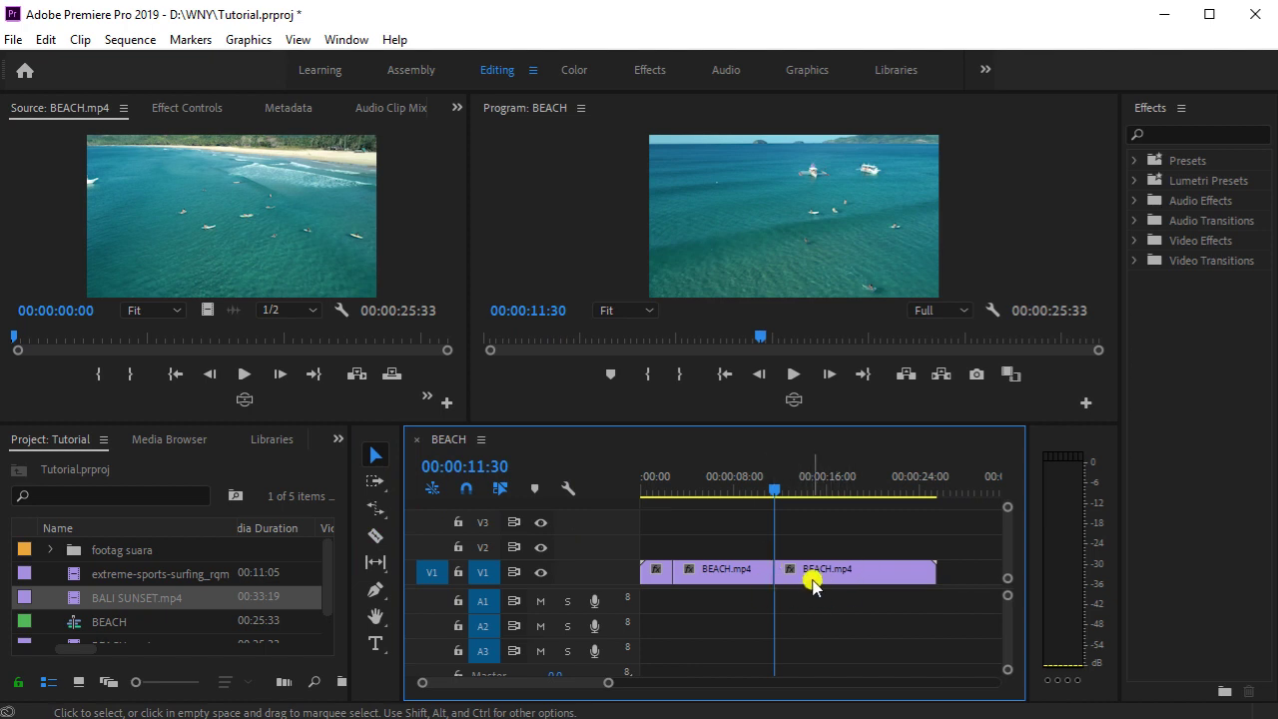
# Delete the last BEACH.mp4 segment from V1 and return the Timeline playhead to 00:00:00:05
pyautogui.moveTo(828, 570); pyautogui.dragTo(861, 581)
pyautogui.click(748, 570)
pyautogui.click(864, 575)
pyautogui.press('Delete')
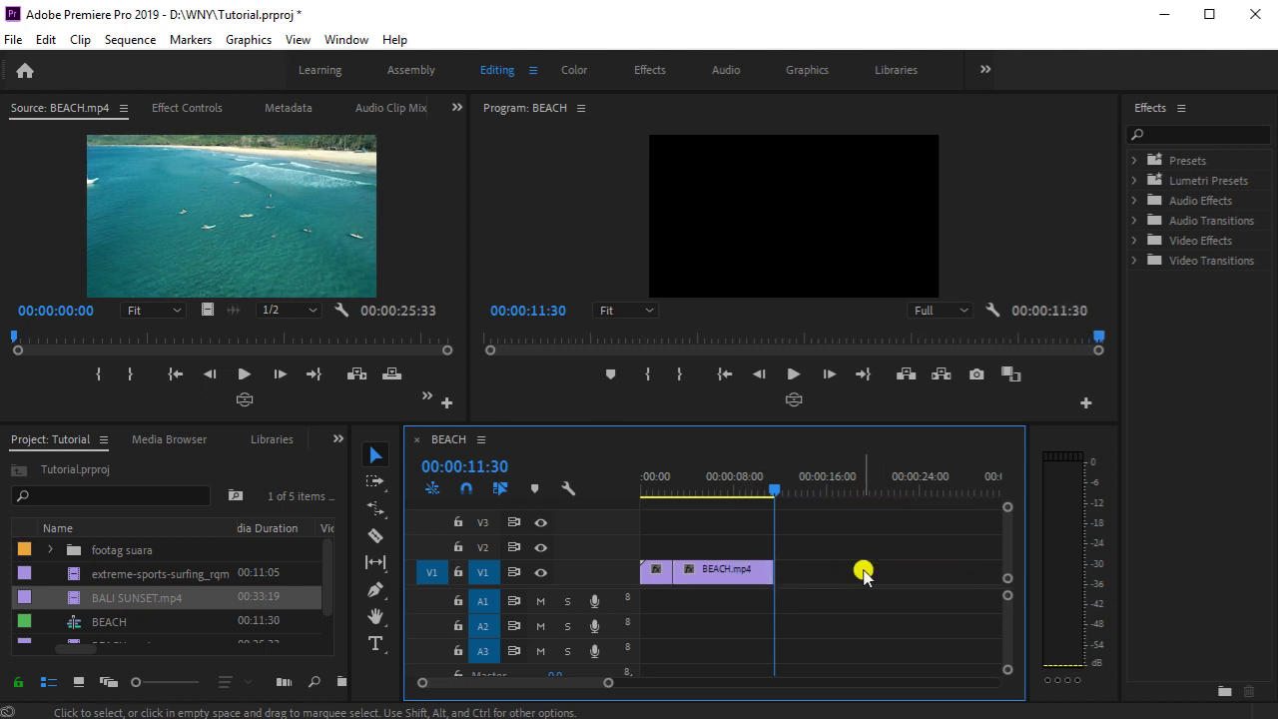
pyautogui.moveTo(773, 490); pyautogui.dragTo(645, 506)
pyautogui.click(713, 583)
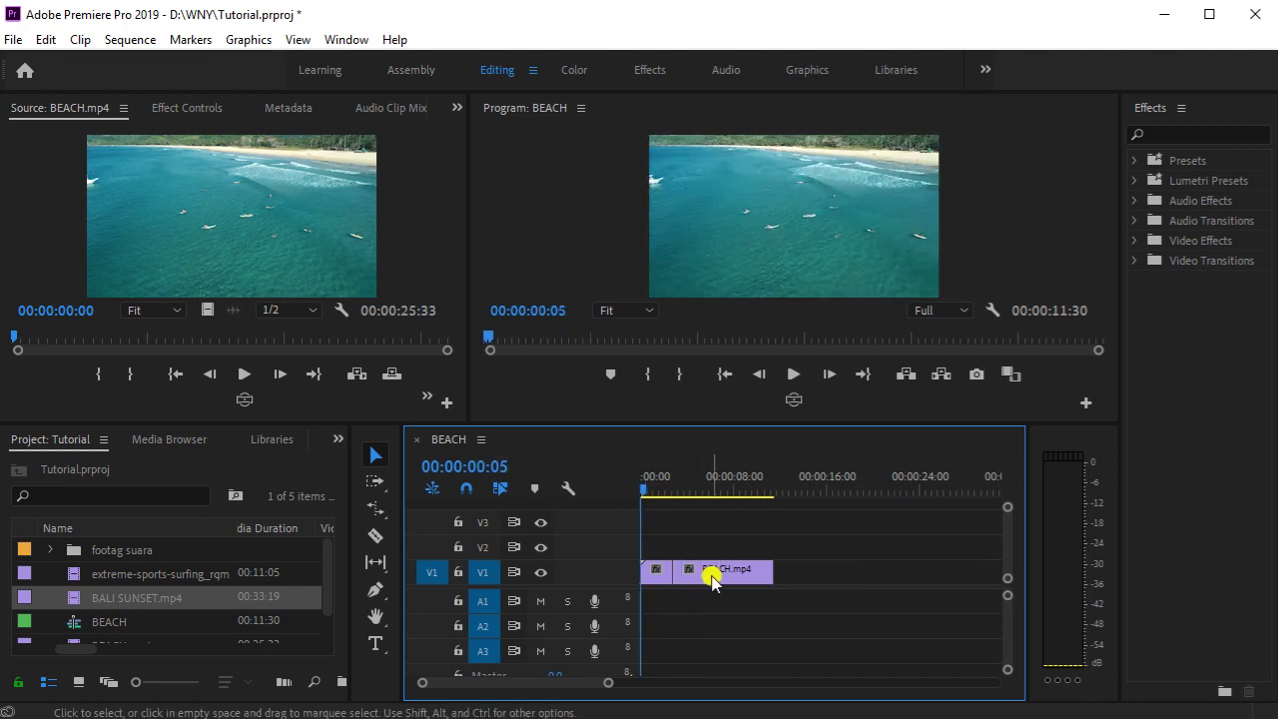
pyautogui.moveTo(717, 579); pyautogui.dragTo(666, 579)
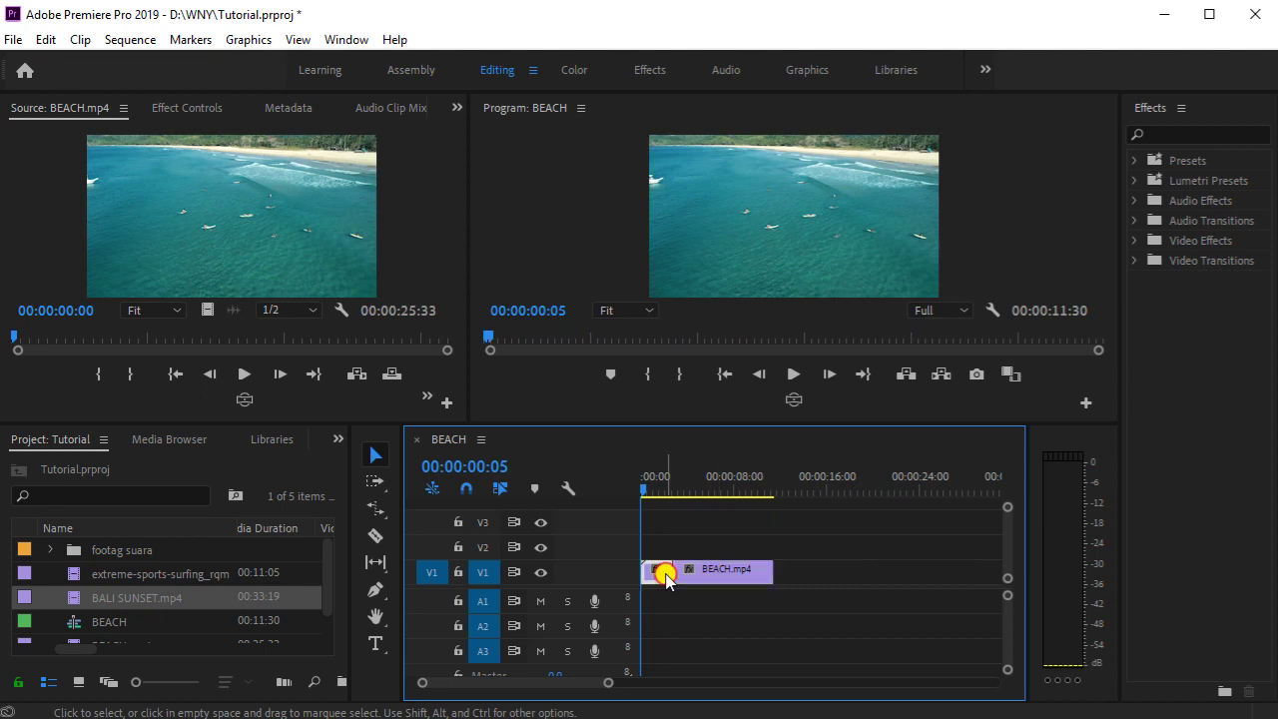
# Open the extreme-sports-surfing_rqmtaonl__D.mp4 clip in the Source Monitor
pyautogui.scroll(-1, 120, 621)
pyautogui.scroll(1, 120, 621)
pyautogui.doubleClick(137, 575)
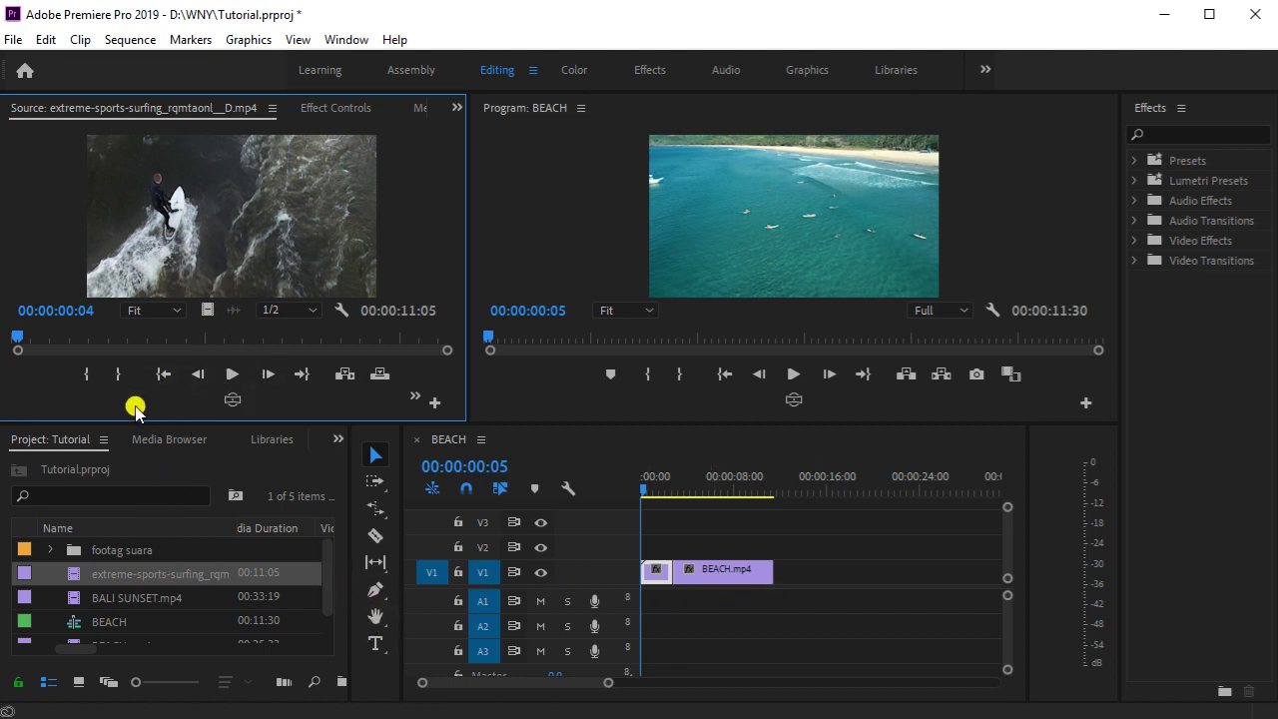
# Import the video 6 Atraksi Berbahaya Di Dunia, Jangan Ditiru!.mp4 from the D:\WNY\footag folder
pyautogui.scroll(-1, 179, 629)
pyautogui.rightClick(130, 646)
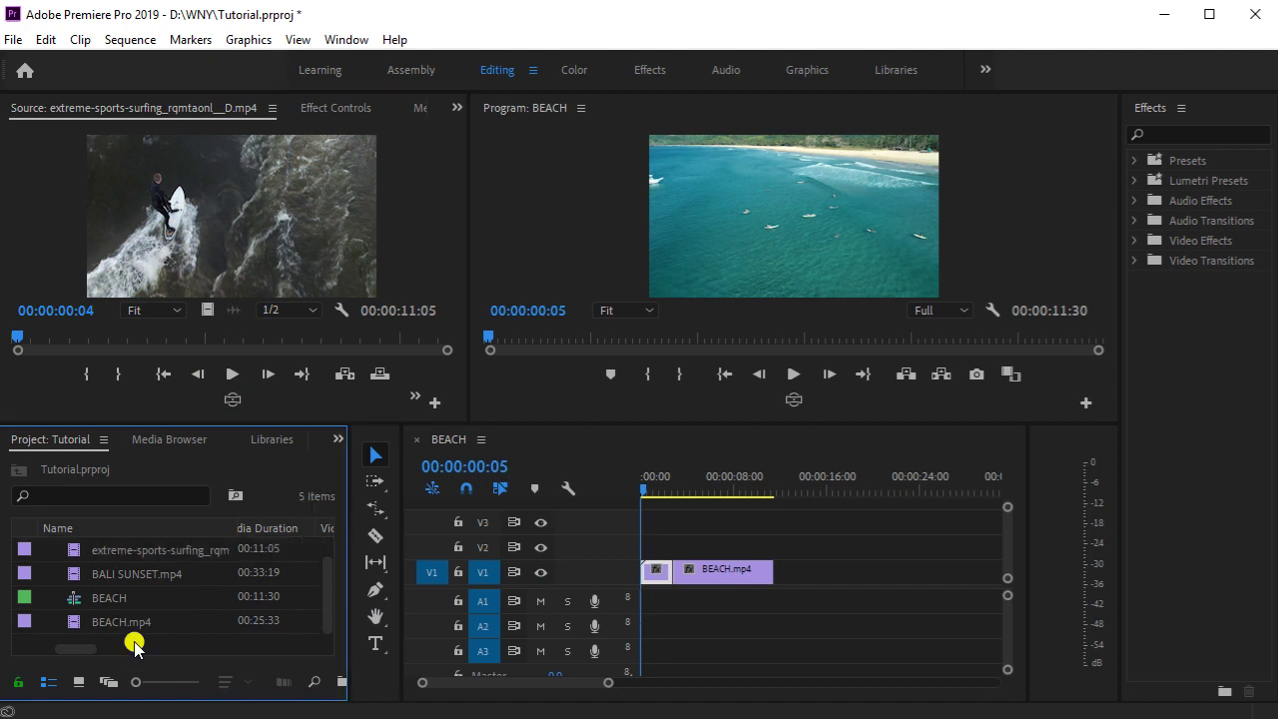
pyautogui.click(205, 423)
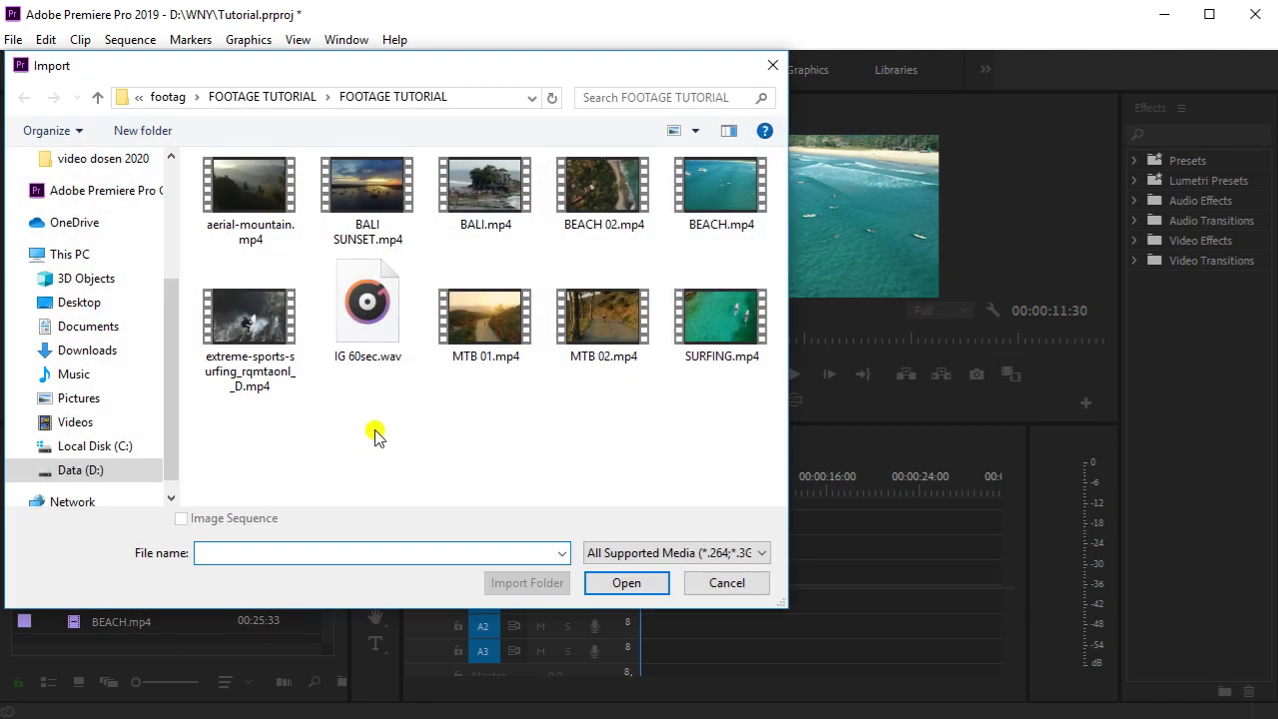
pyautogui.click(267, 100)
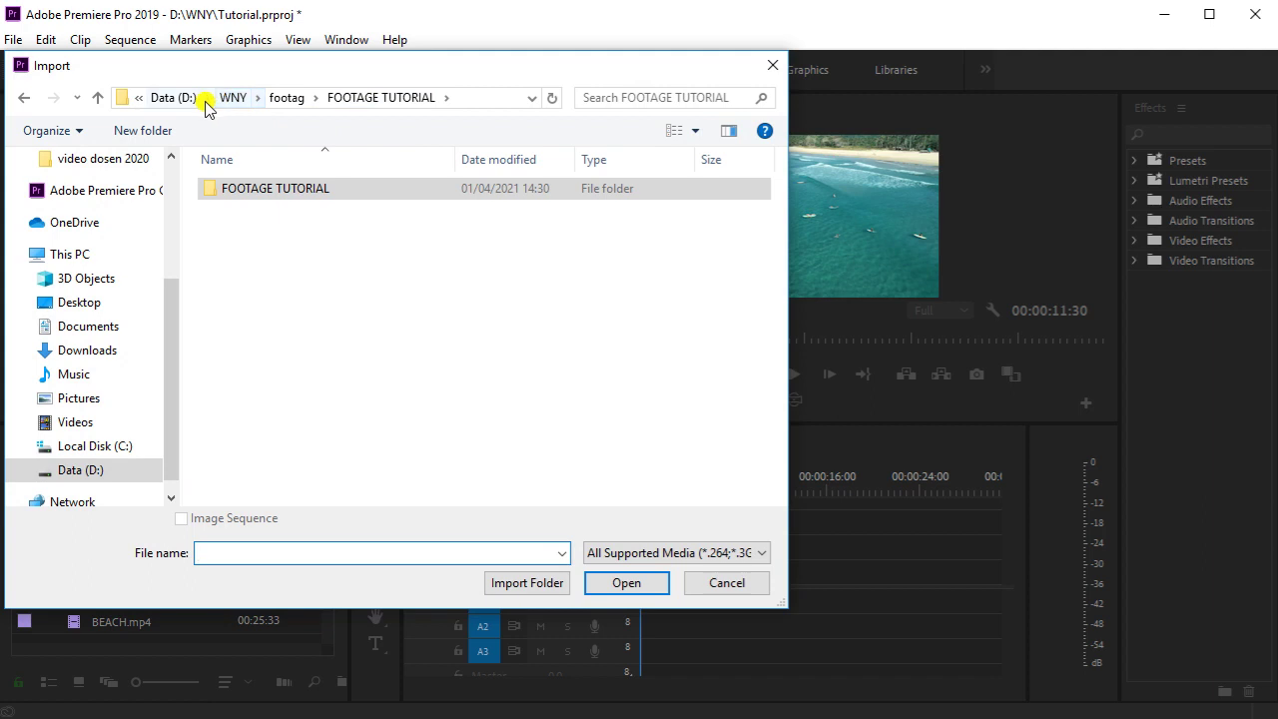
pyautogui.click(272, 99)
pyautogui.doubleClick(367, 218)
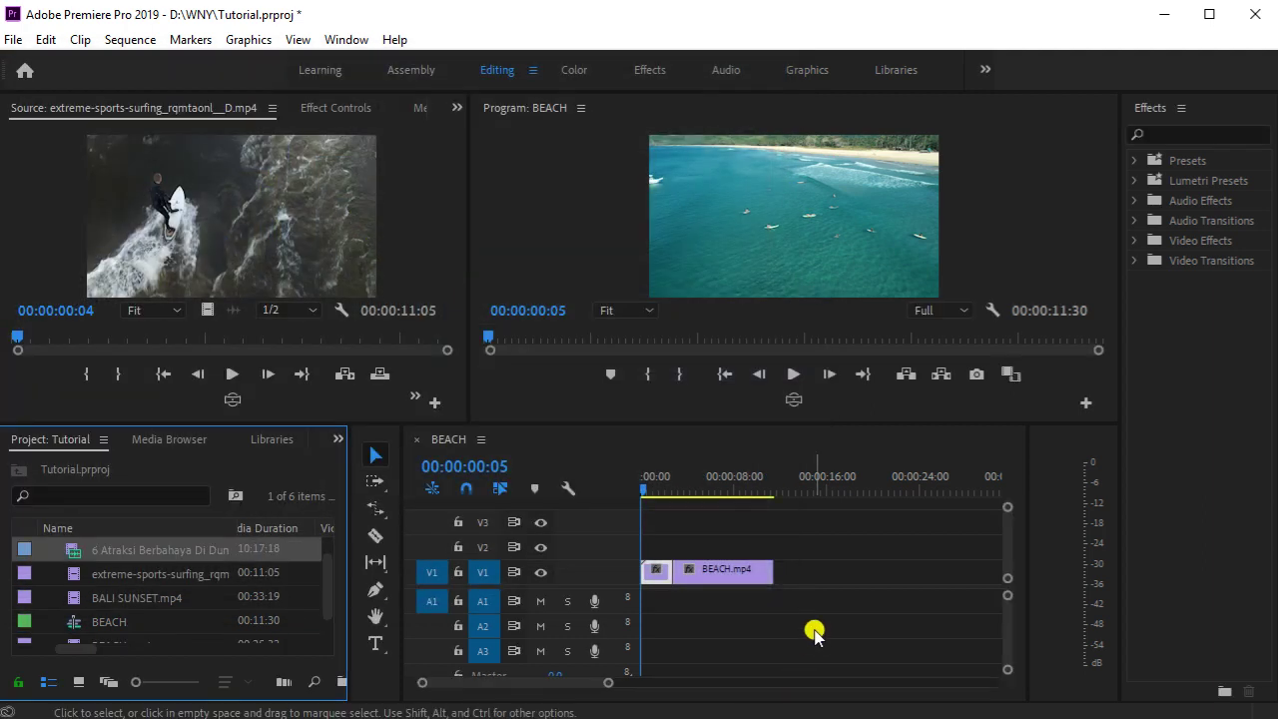
# Preview 6 Atraksi Berbahaya Di Dunia, Jangan Ditiru!.mp4 in the Source Monitor and return its playhead to 00:00:00:00
pyautogui.click(150, 551)
pyautogui.doubleClick(72, 552)
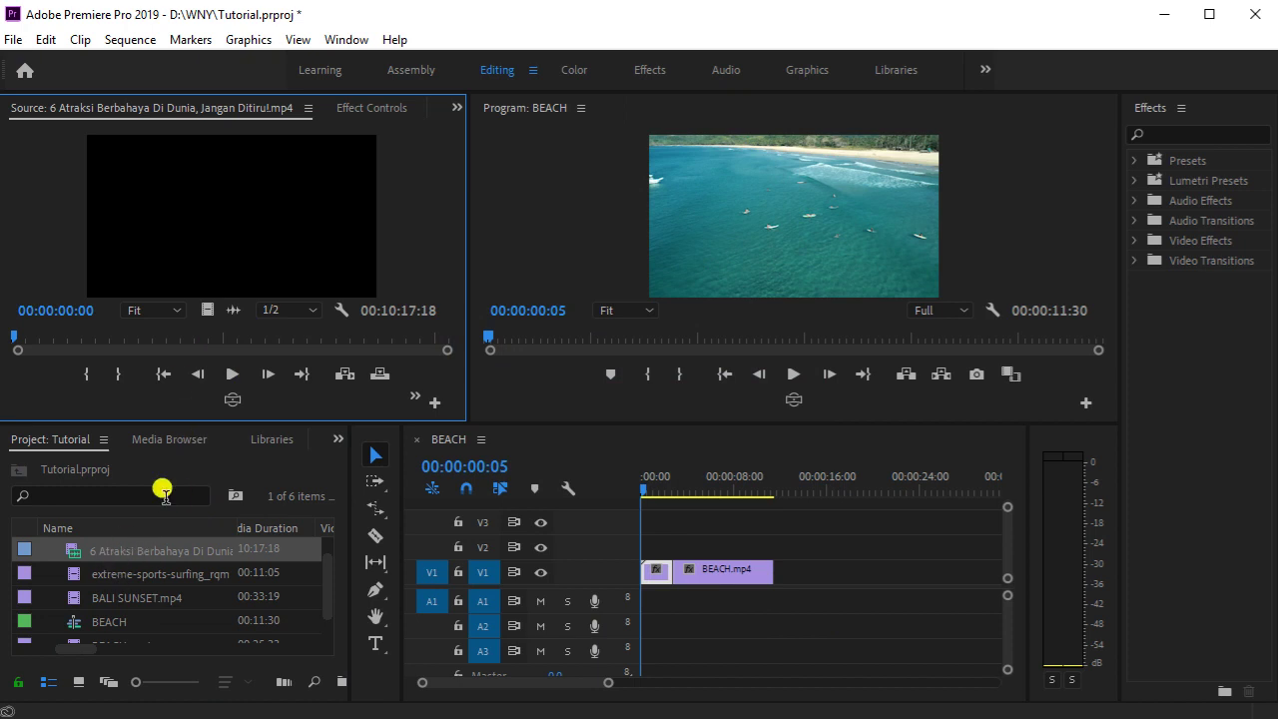
pyautogui.click(231, 374)
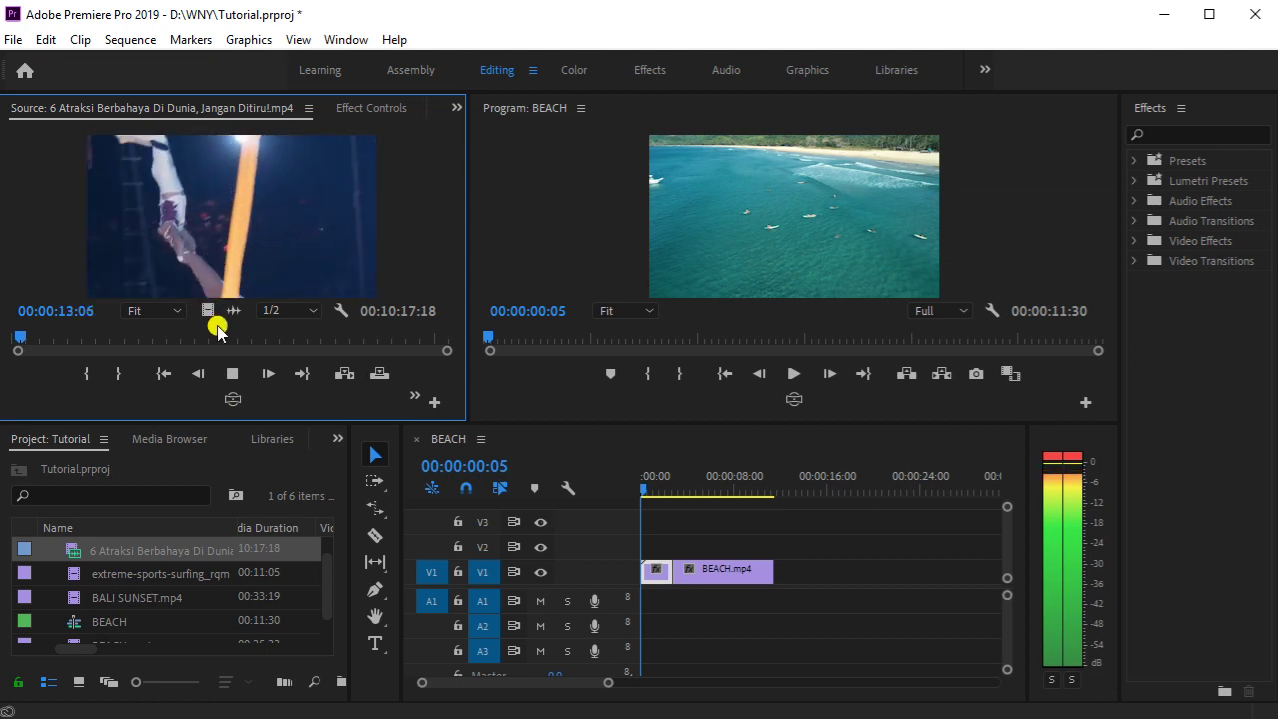
pyautogui.click(232, 373)
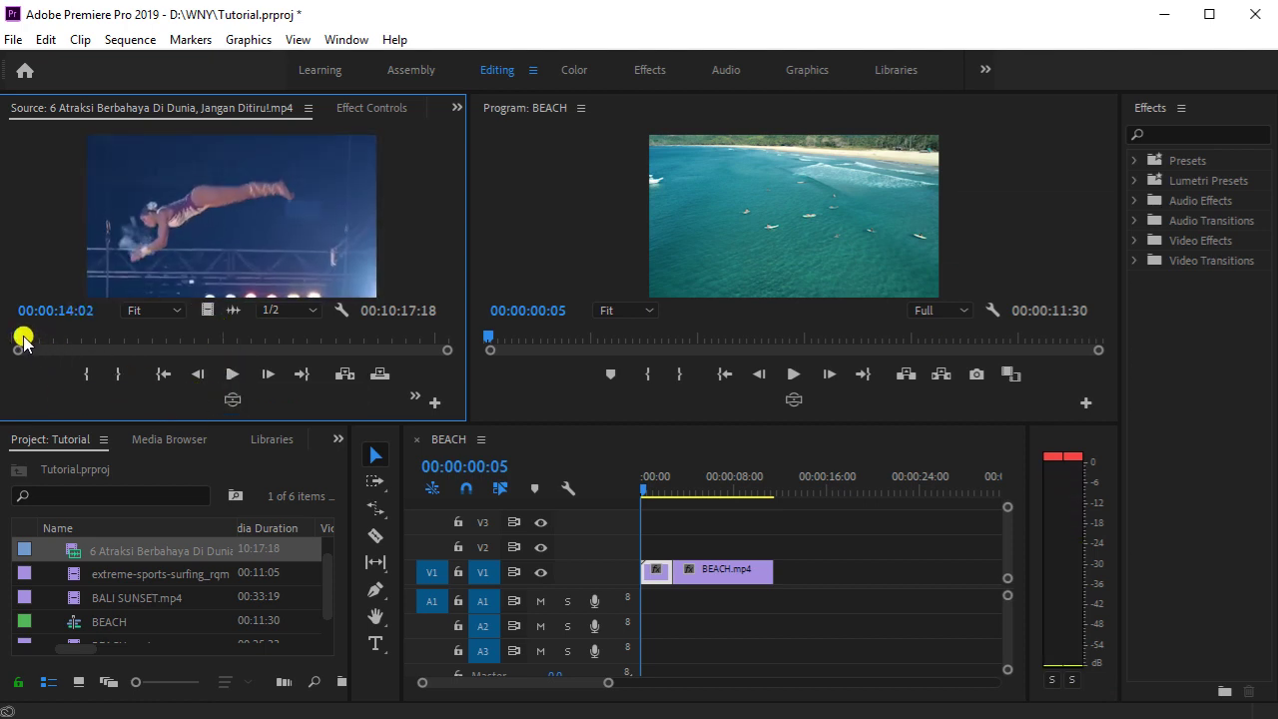
pyautogui.moveTo(20, 339); pyautogui.dragTo(131, 339)
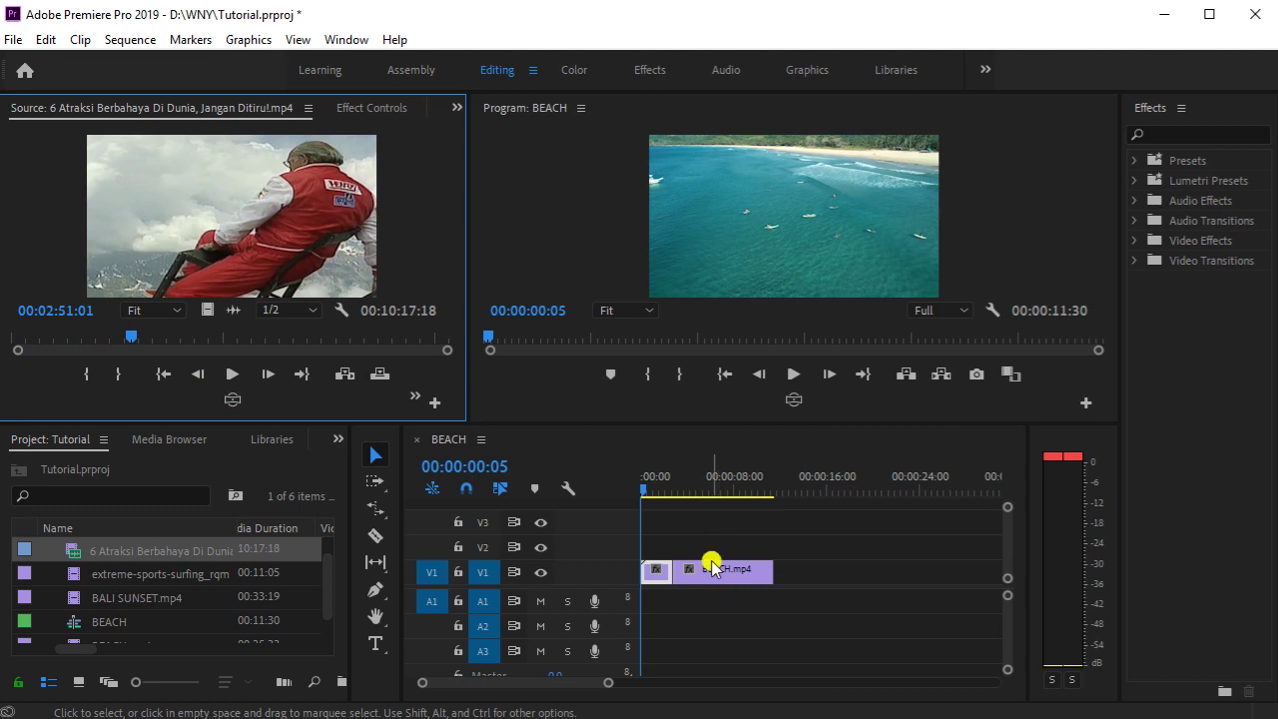
pyautogui.moveTo(128, 337); pyautogui.dragTo(9, 337)
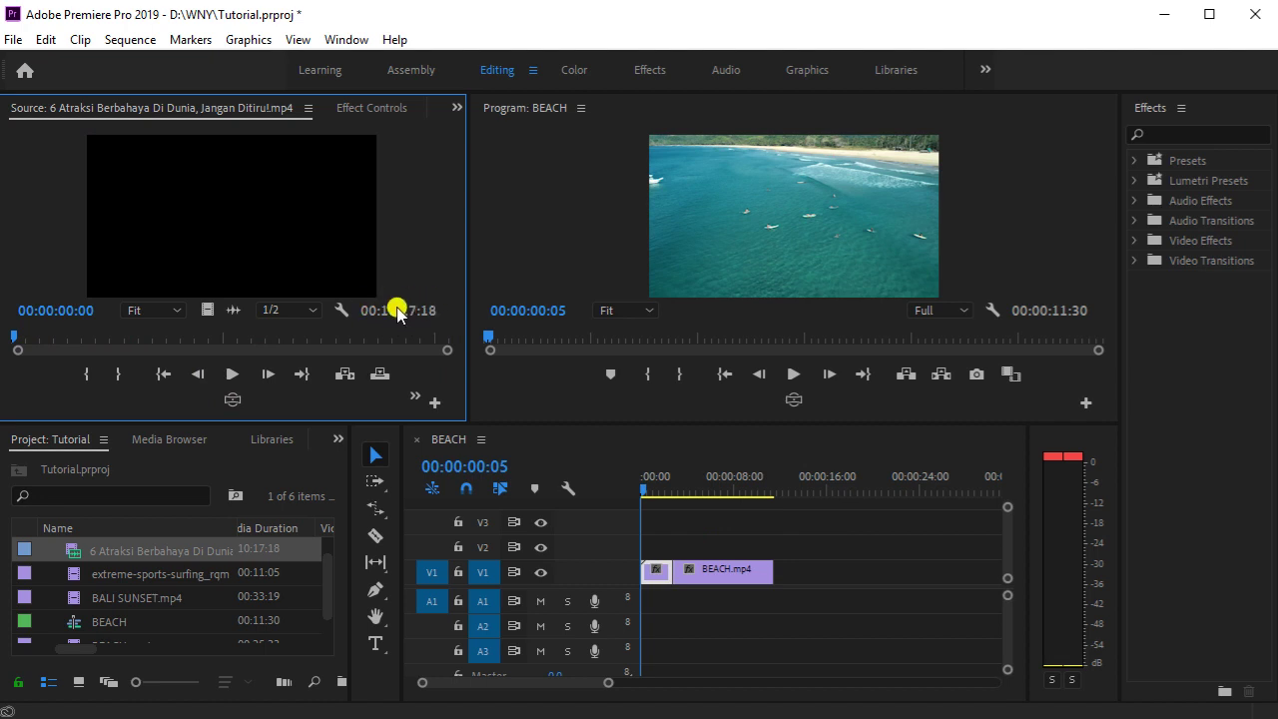
# Mark an In point at 00:03:36:07 and an Out point at 00:04:45:13 in the source clip
pyautogui.click(19, 336)
pyautogui.moveTo(18, 336); pyautogui.dragTo(168, 337)
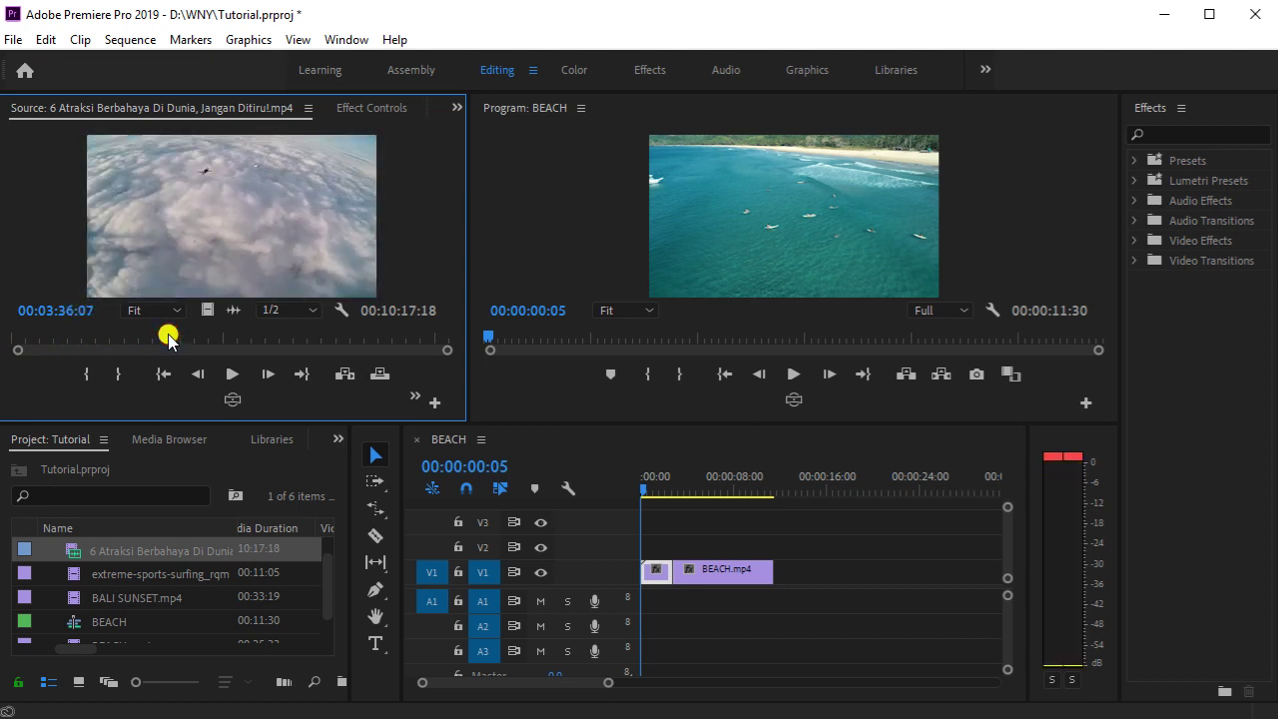
pyautogui.click(86, 375)
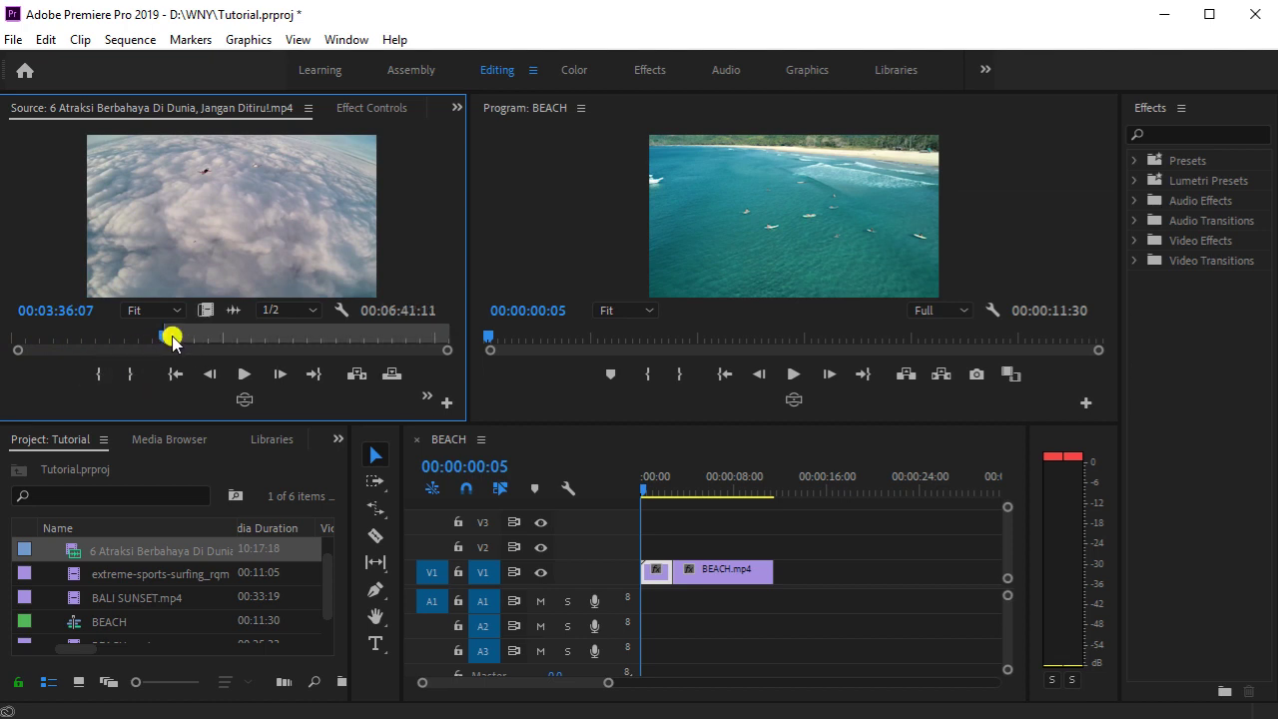
pyautogui.moveTo(166, 337); pyautogui.dragTo(215, 340)
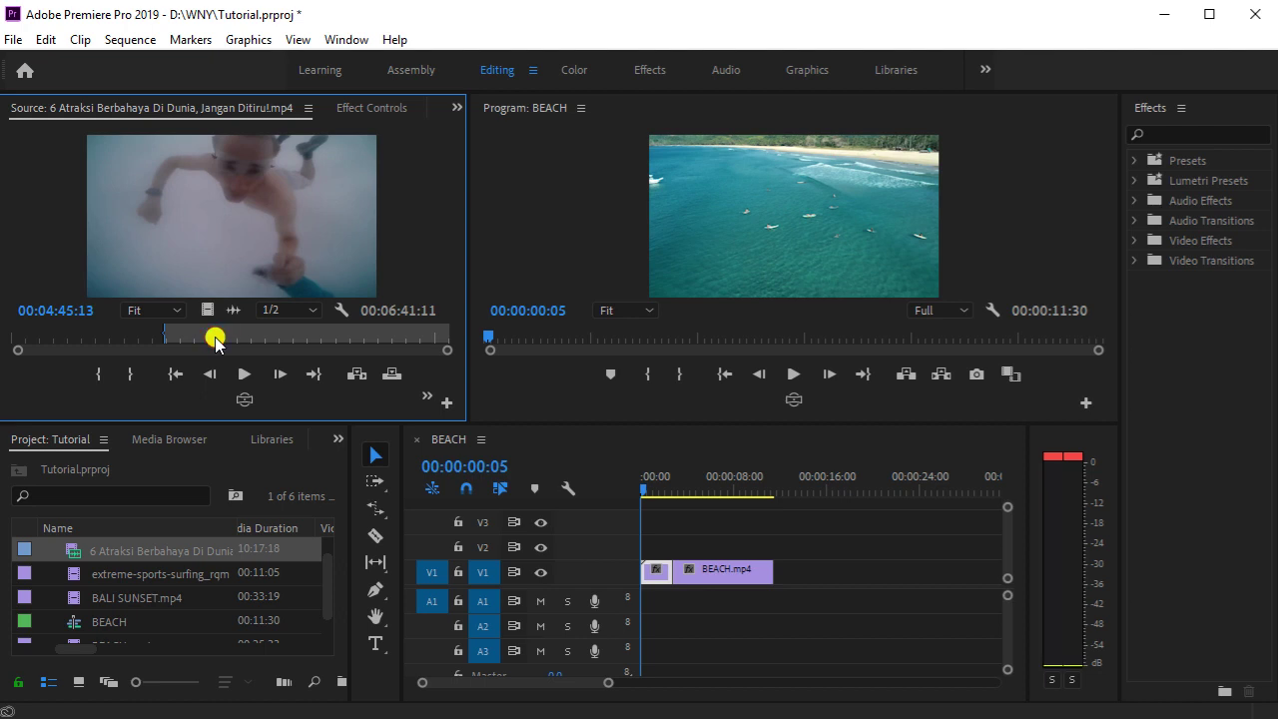
pyautogui.click(130, 376)
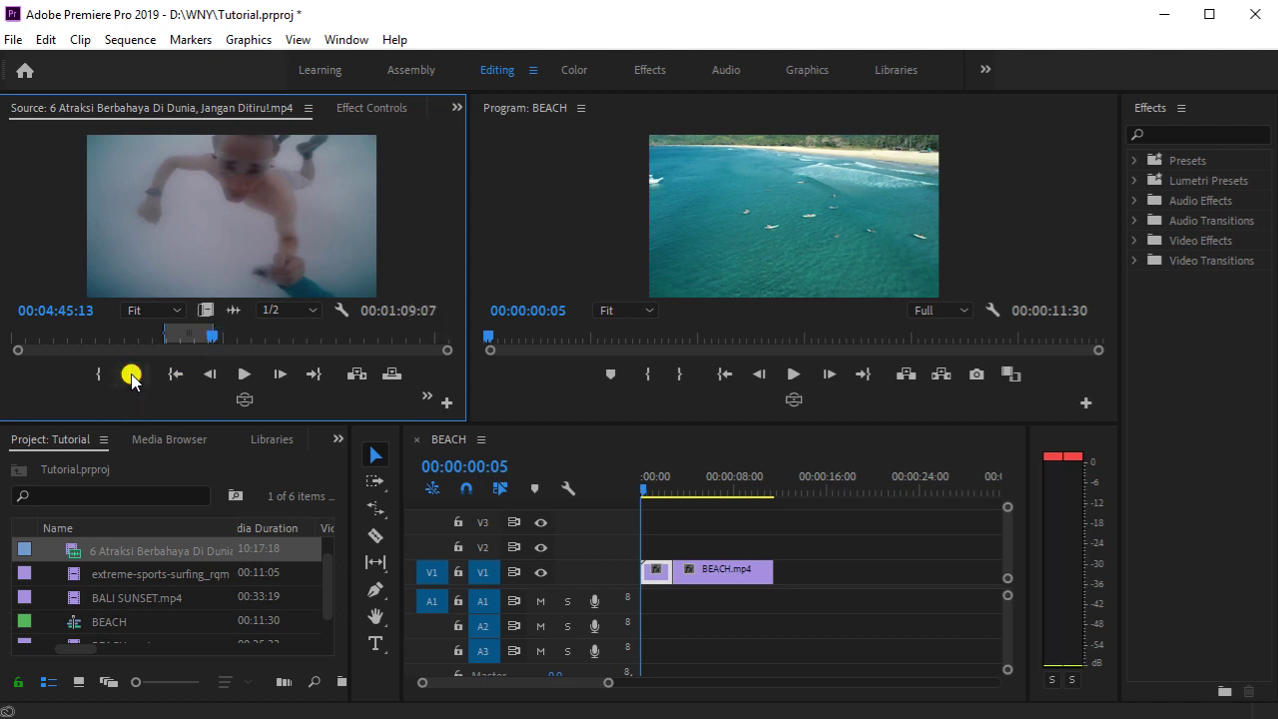
pyautogui.moveTo(209, 339)
pyautogui.mouseDown()
pyautogui.moveTo(162, 334)
pyautogui.moveTo(208, 345)
pyautogui.mouseUp()
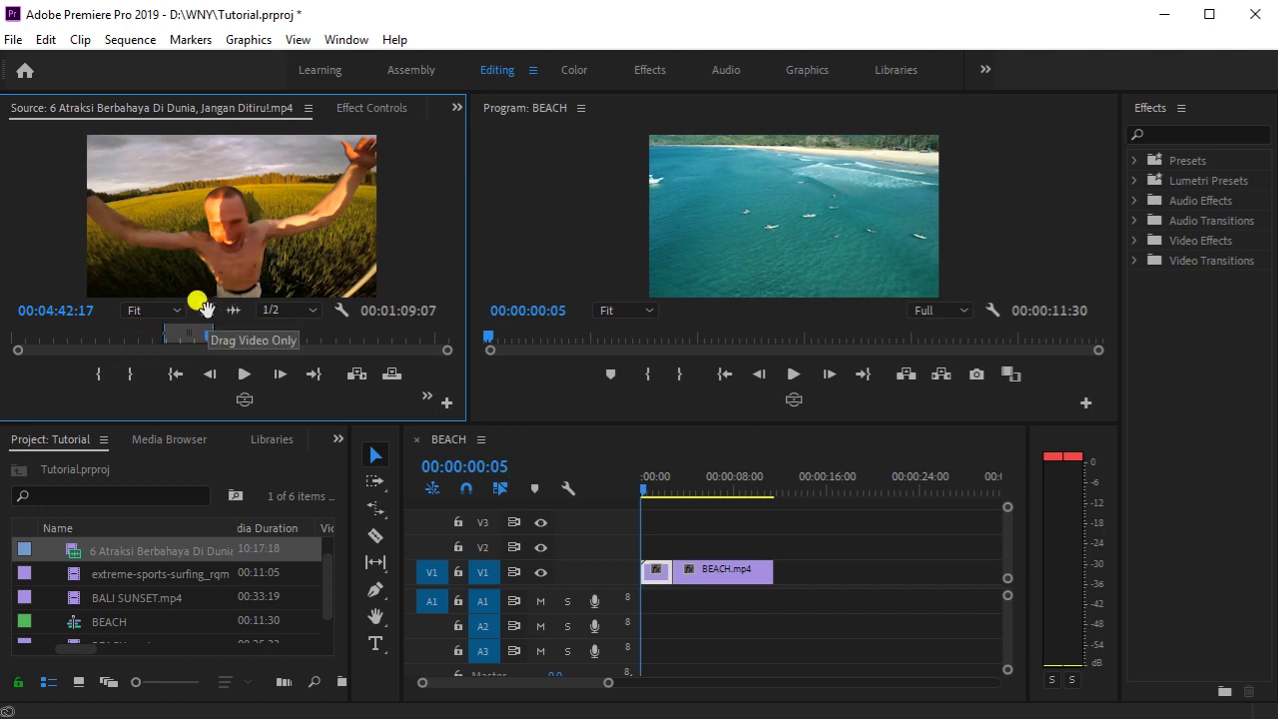
# Place only the video of the marked range on V1 directly after the BEACH.mp4 segments, and remove it again
pyautogui.moveTo(205, 310); pyautogui.dragTo(782, 583)
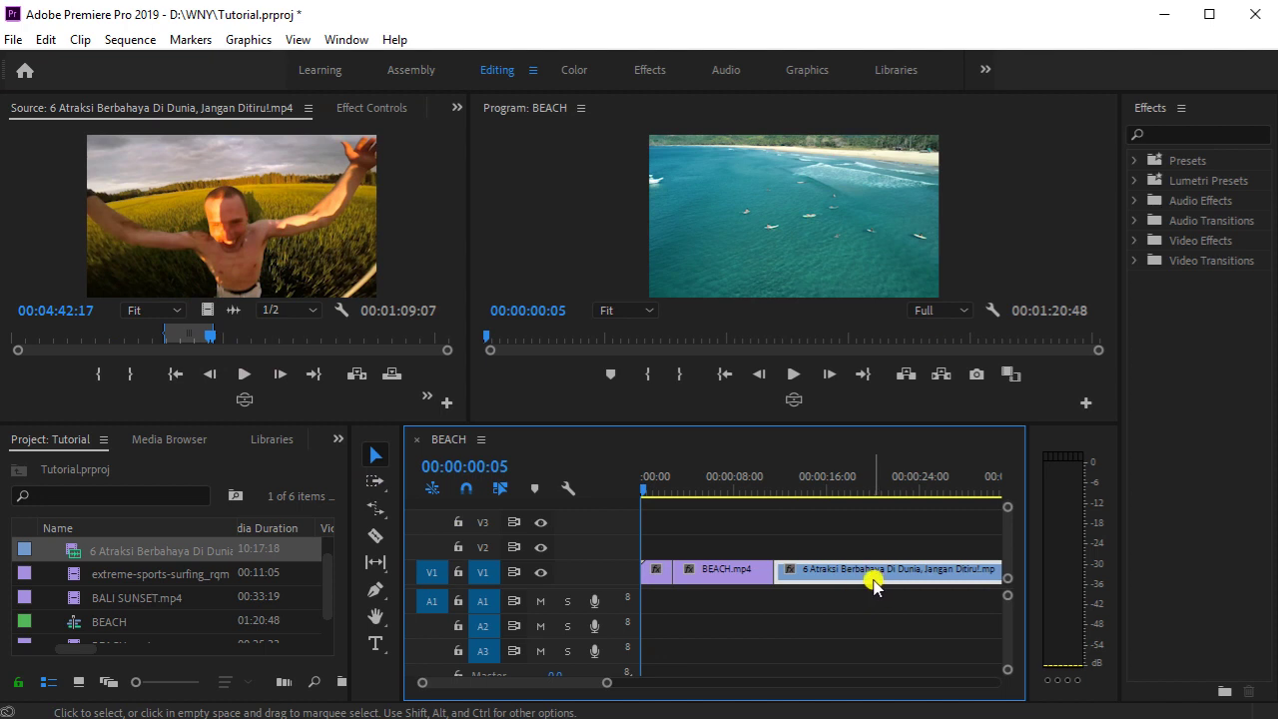
pyautogui.press('Delete')
# Place only the audio of the marked range at the start of A1, play the sequence briefly, and delete the audio
pyautogui.moveTo(232, 310); pyautogui.dragTo(649, 607)
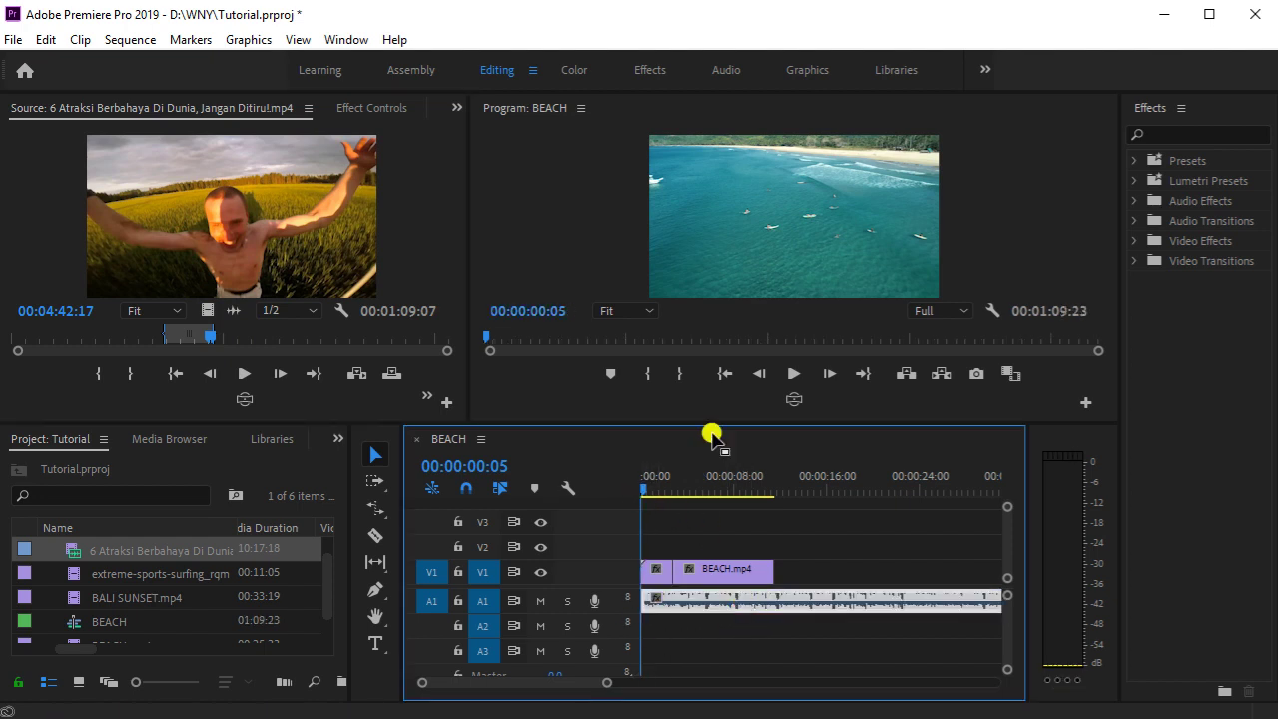
pyautogui.click(793, 375)
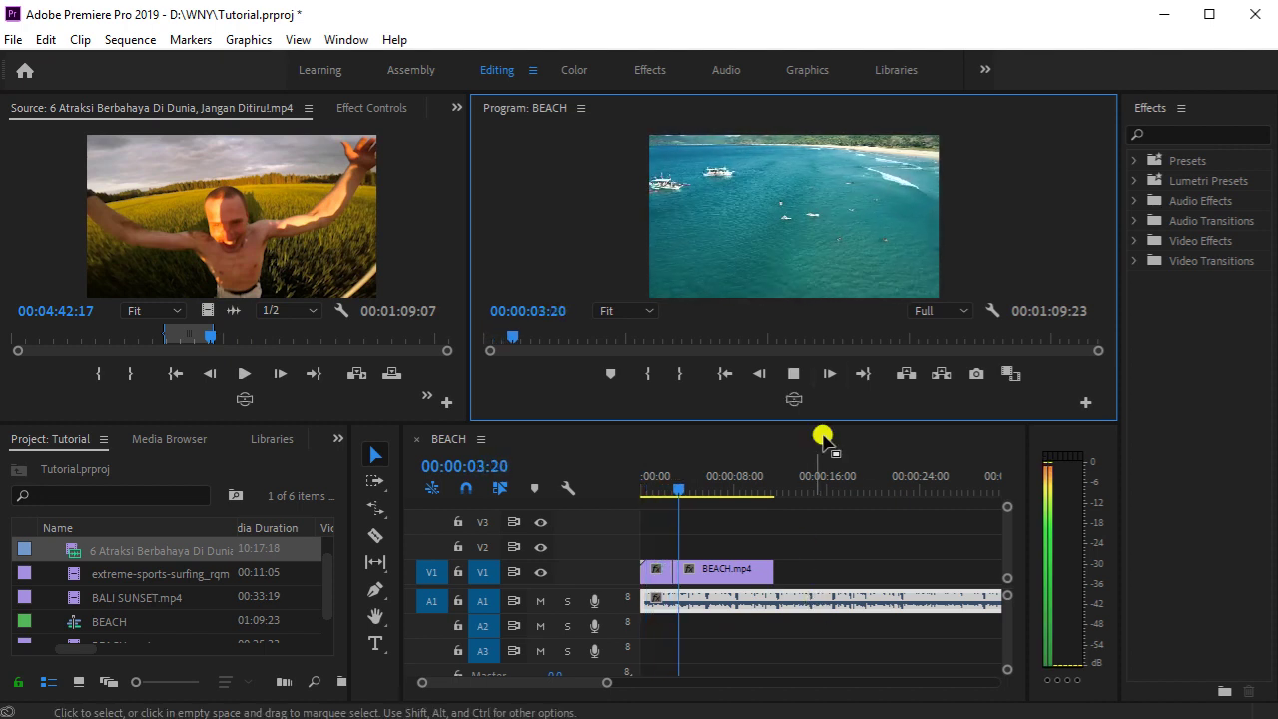
pyautogui.click(792, 374)
pyautogui.click(637, 496)
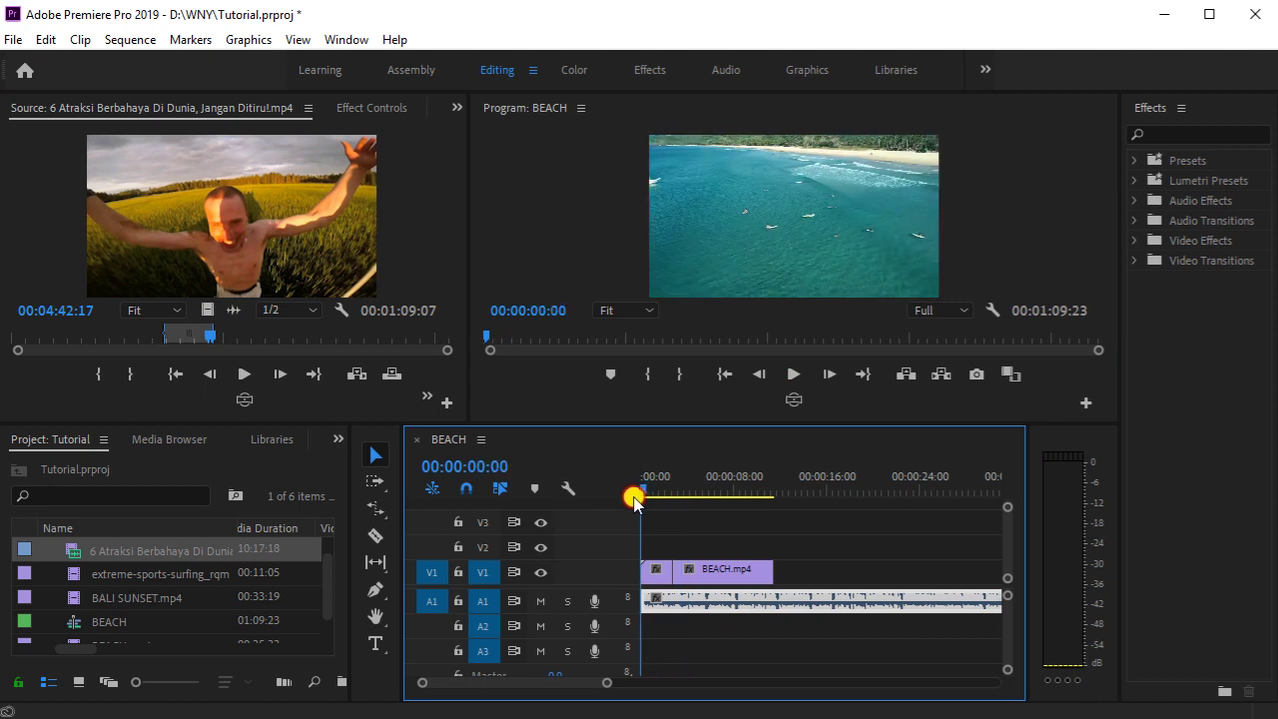
pyautogui.press('Delete')
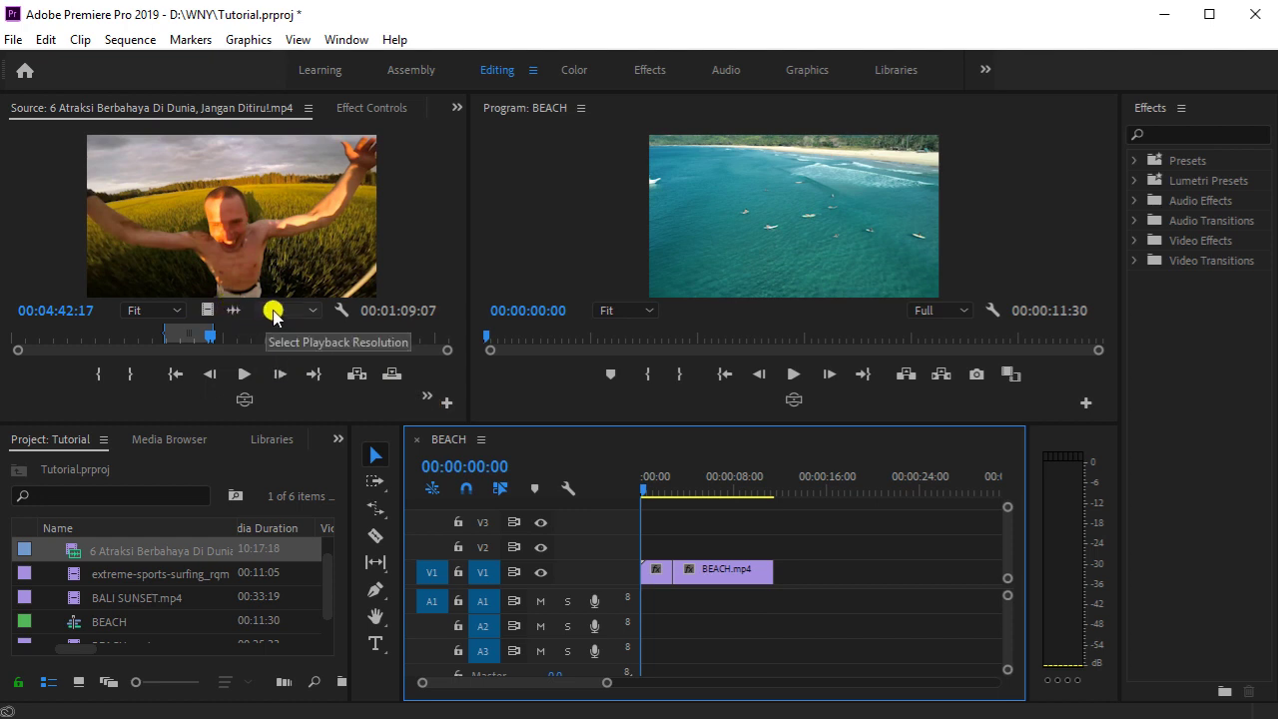
# Shift the marked In/Out range to the end of the source clip and widen the Source Monitor panel
pyautogui.click(185, 332)
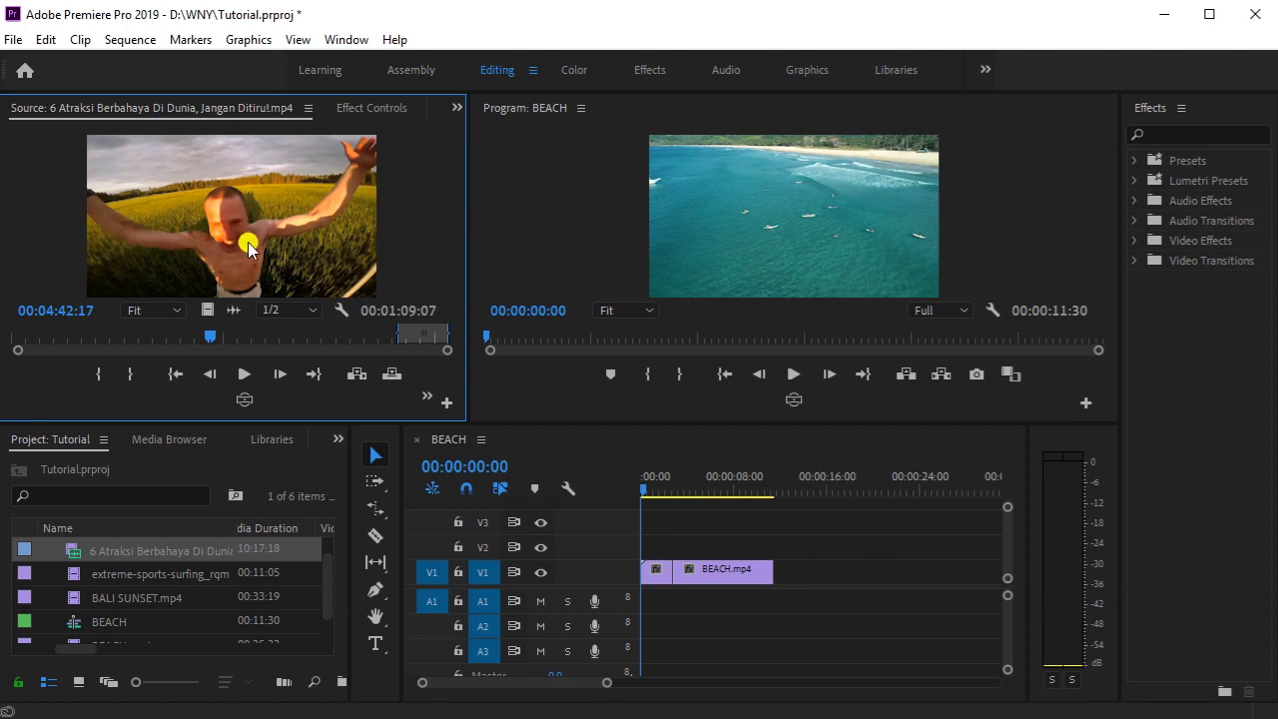
pyautogui.moveTo(465, 291); pyautogui.dragTo(708, 292)
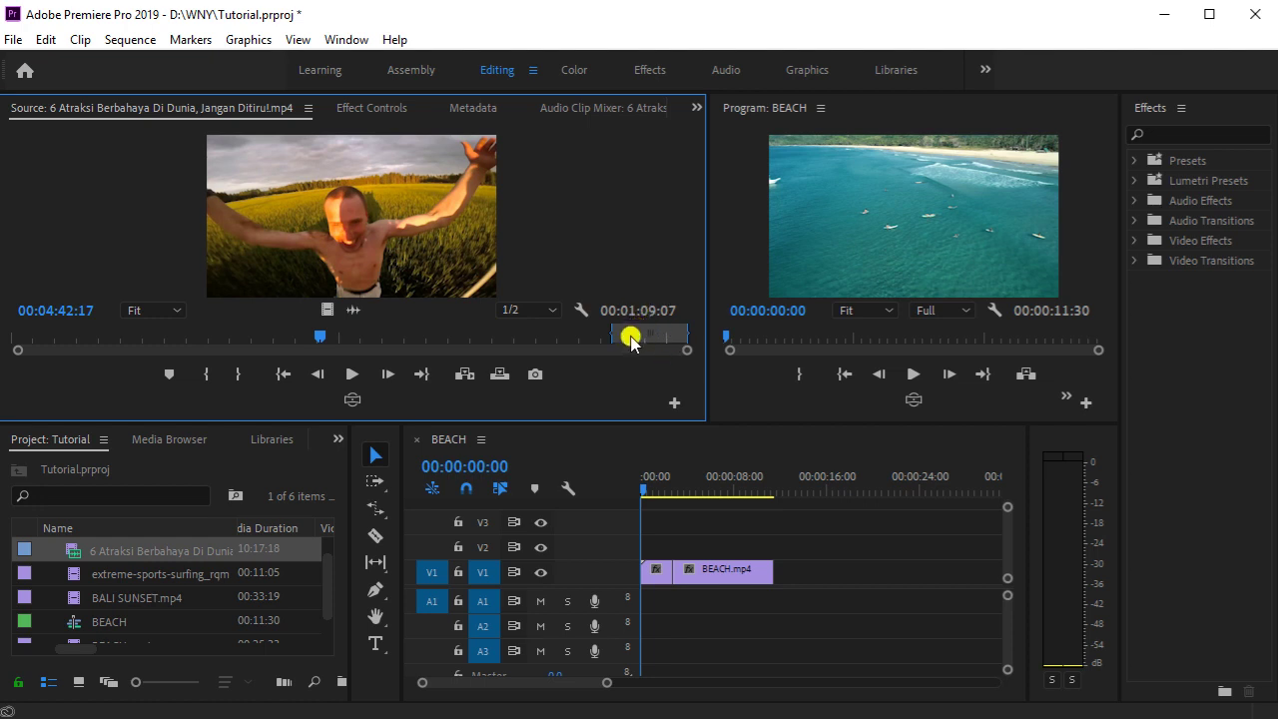
pyautogui.click(171, 551)
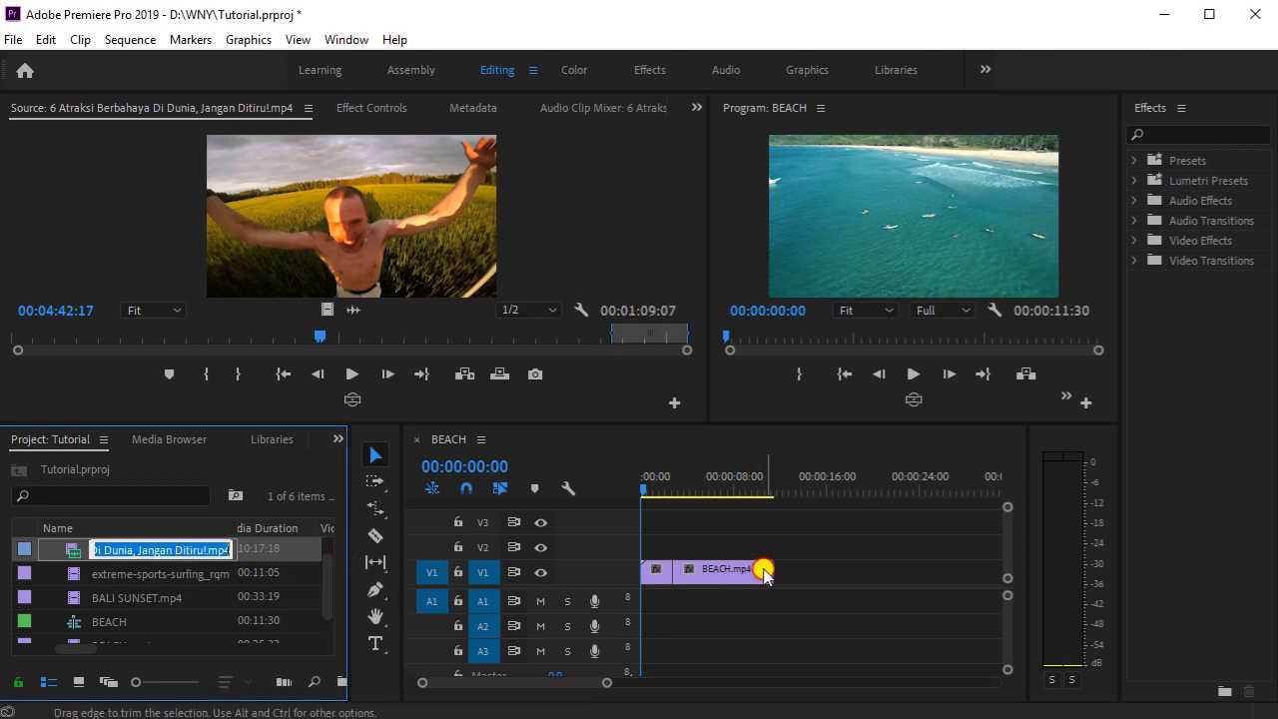
# Place the marked source range with its audio on V1 and A1 directly after the BEACH.mp4 segments and move the playhead to its start
pyautogui.click(79, 559)
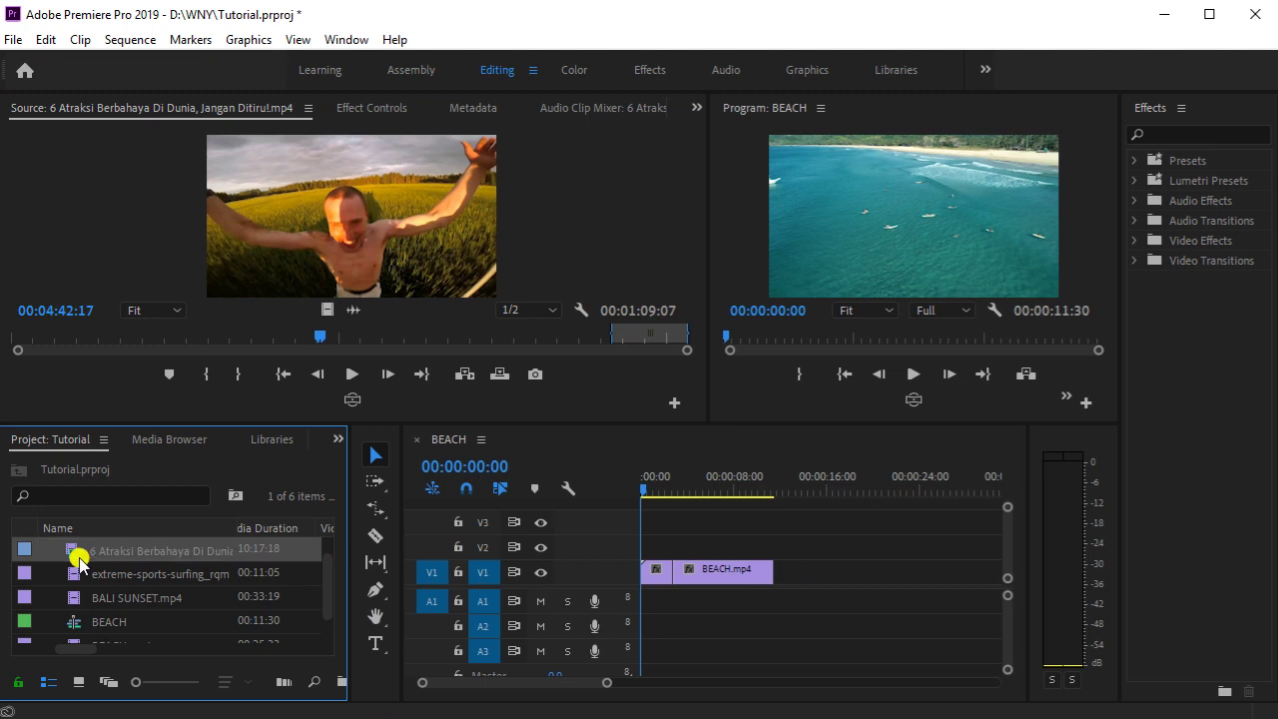
pyautogui.click(96, 556)
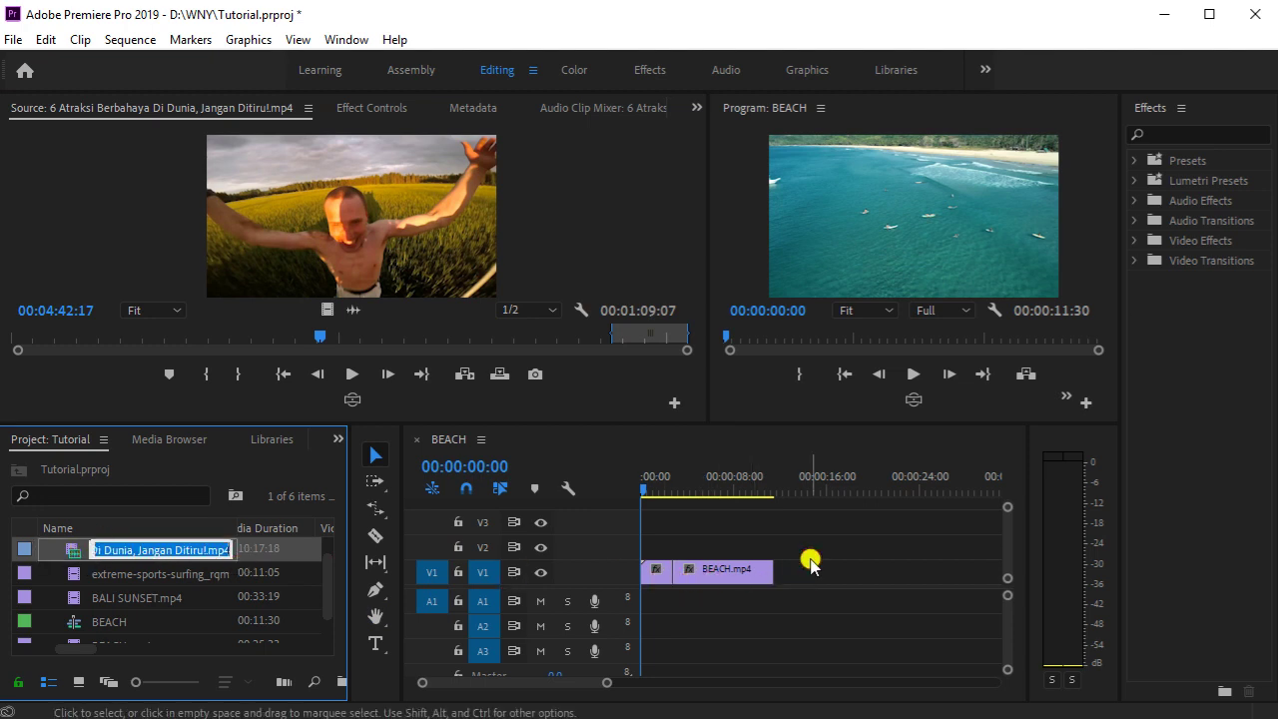
pyautogui.click(70, 549)
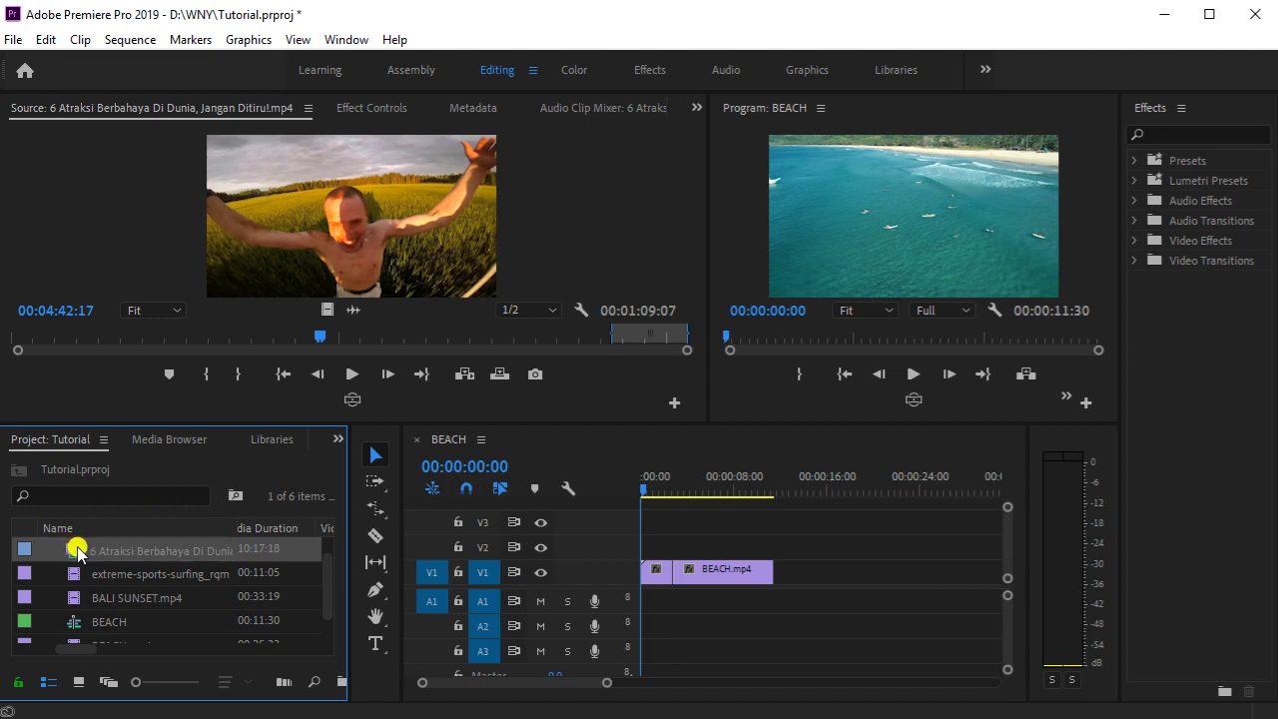
pyautogui.scroll(-1, 115, 589)
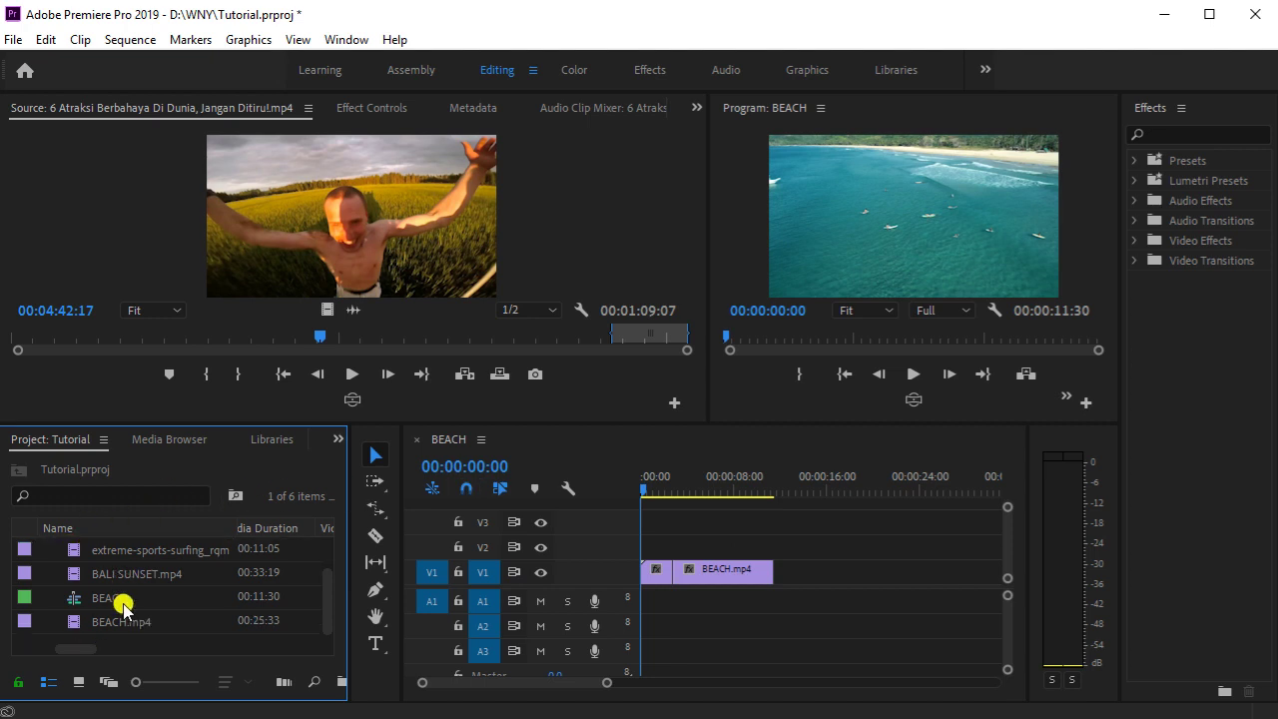
pyautogui.scroll(2, 122, 603)
pyautogui.moveTo(119, 580); pyautogui.dragTo(763, 594)
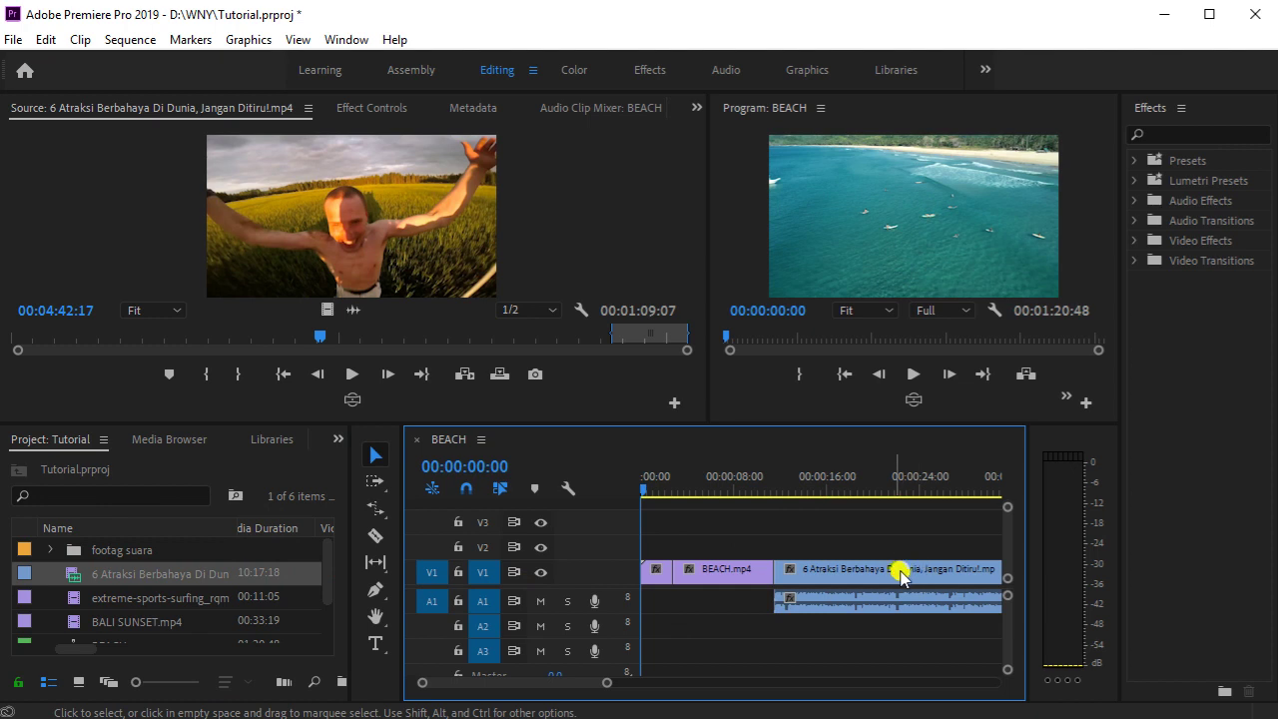
pyautogui.moveTo(646, 491); pyautogui.dragTo(776, 499)
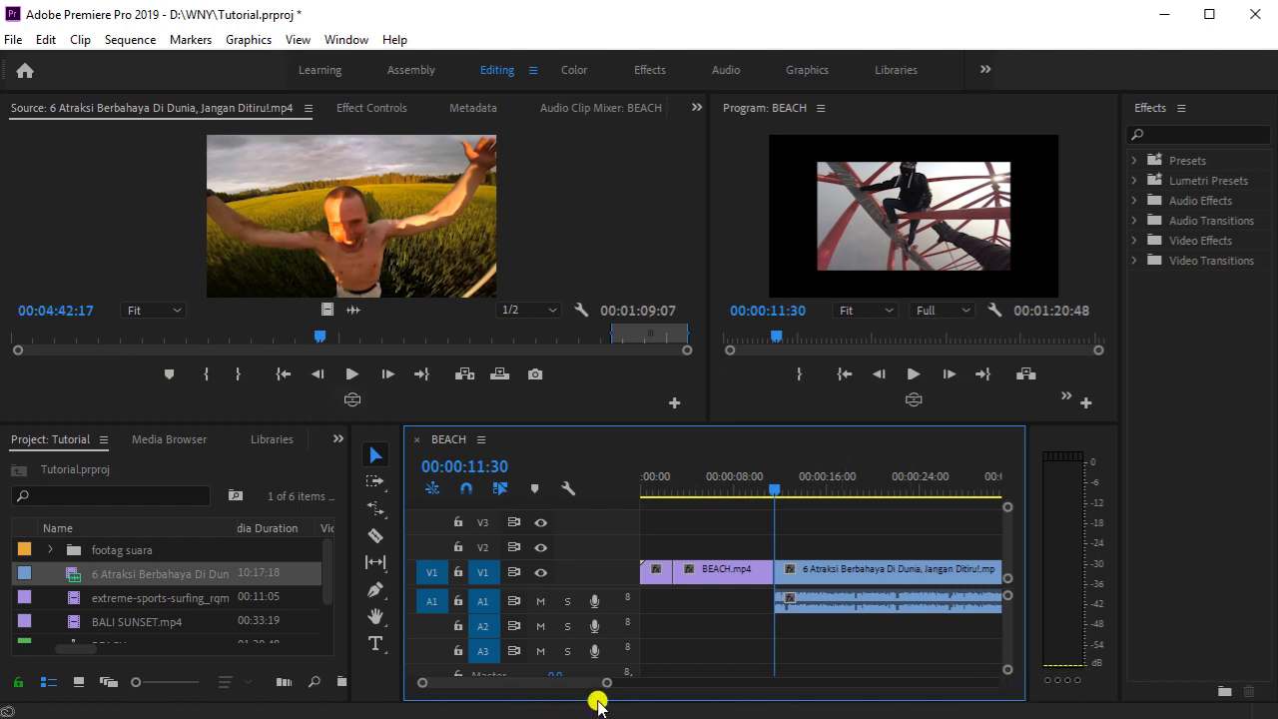
pyautogui.moveTo(599, 682); pyautogui.dragTo(741, 692)
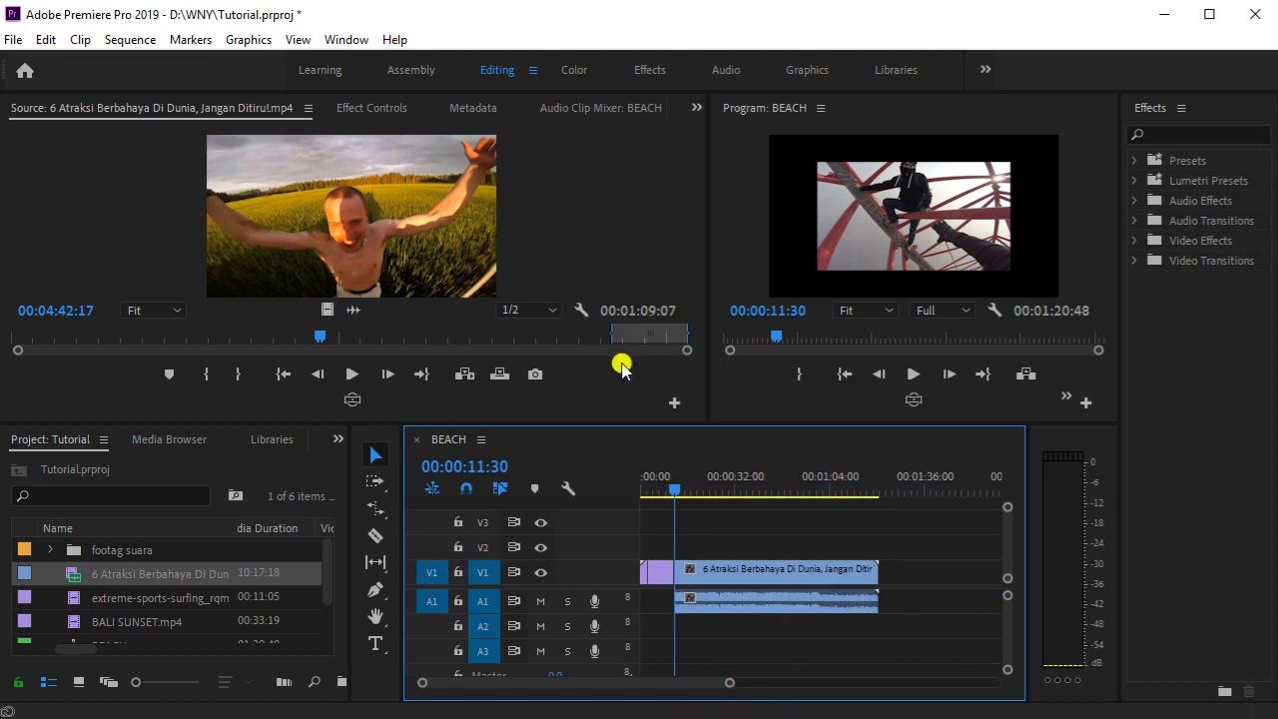
# Narrow the Source Monitor panel and clear both the In and Out points of the source clip
pyautogui.moveTo(711, 286); pyautogui.dragTo(403, 334)
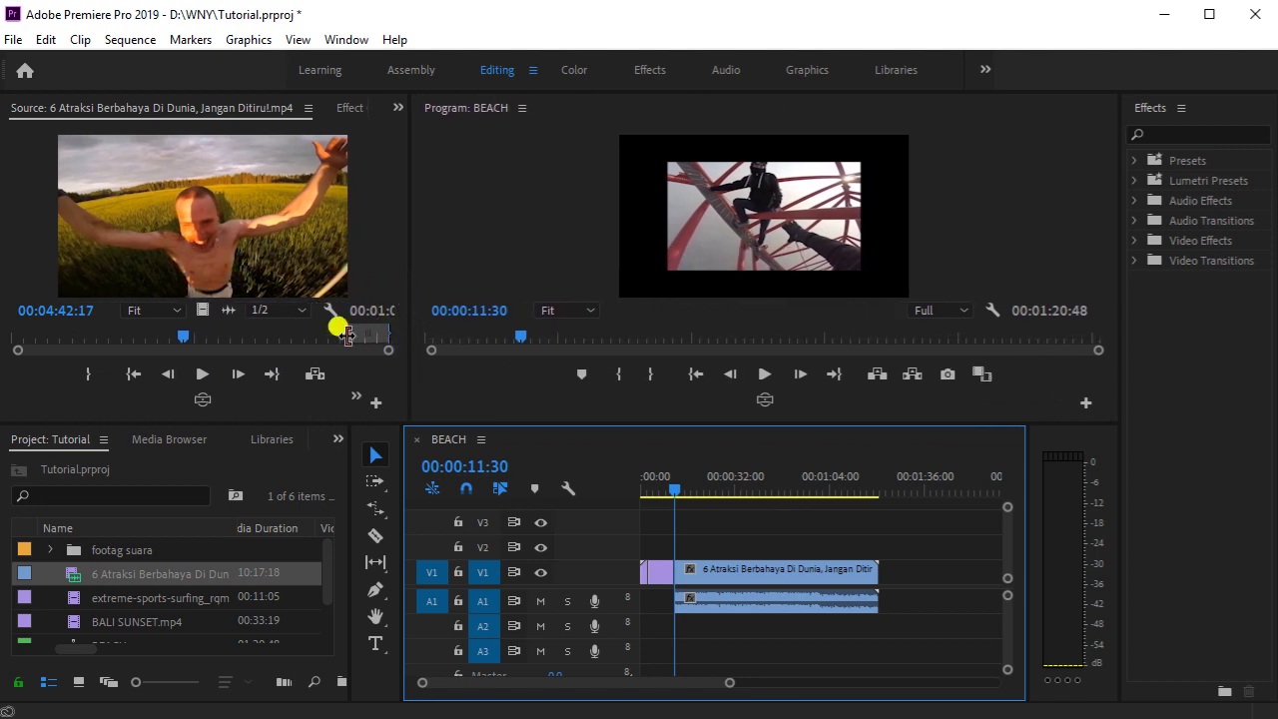
pyautogui.moveTo(346, 335)
pyautogui.mouseDown()
pyautogui.moveTo(310, 335)
pyautogui.moveTo(335, 333)
pyautogui.mouseUp()
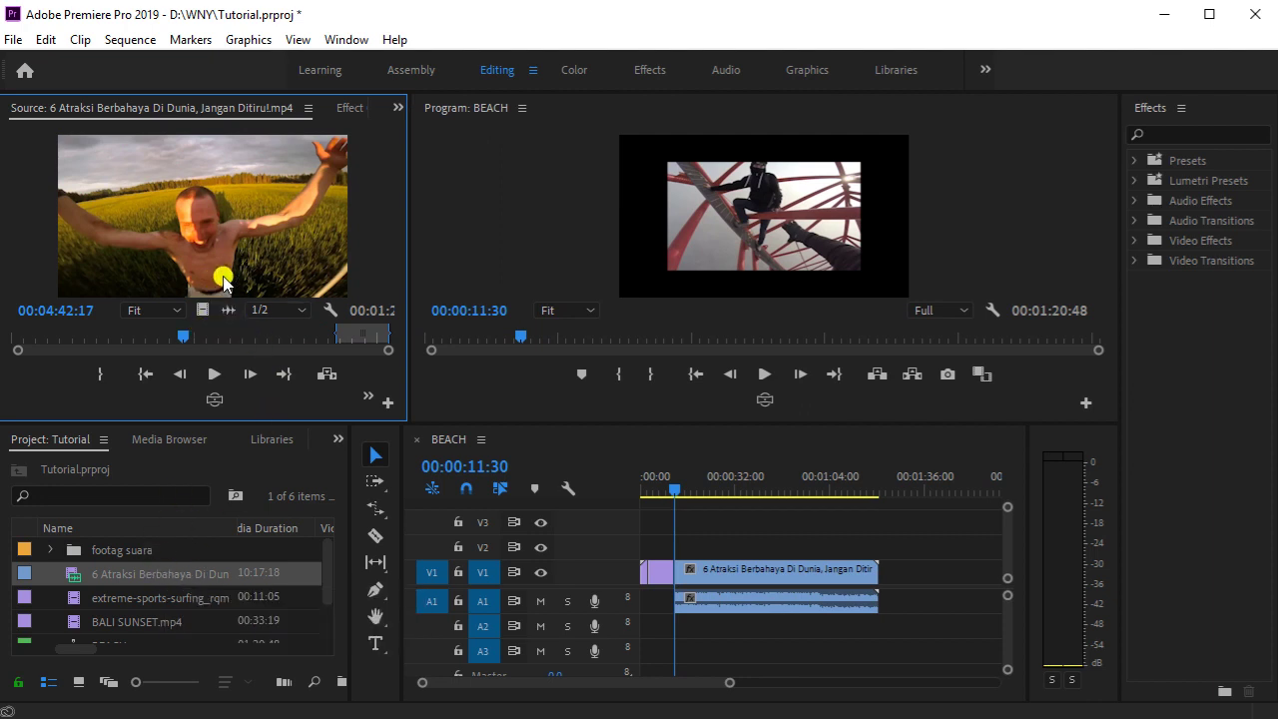
pyautogui.rightClick(349, 338)
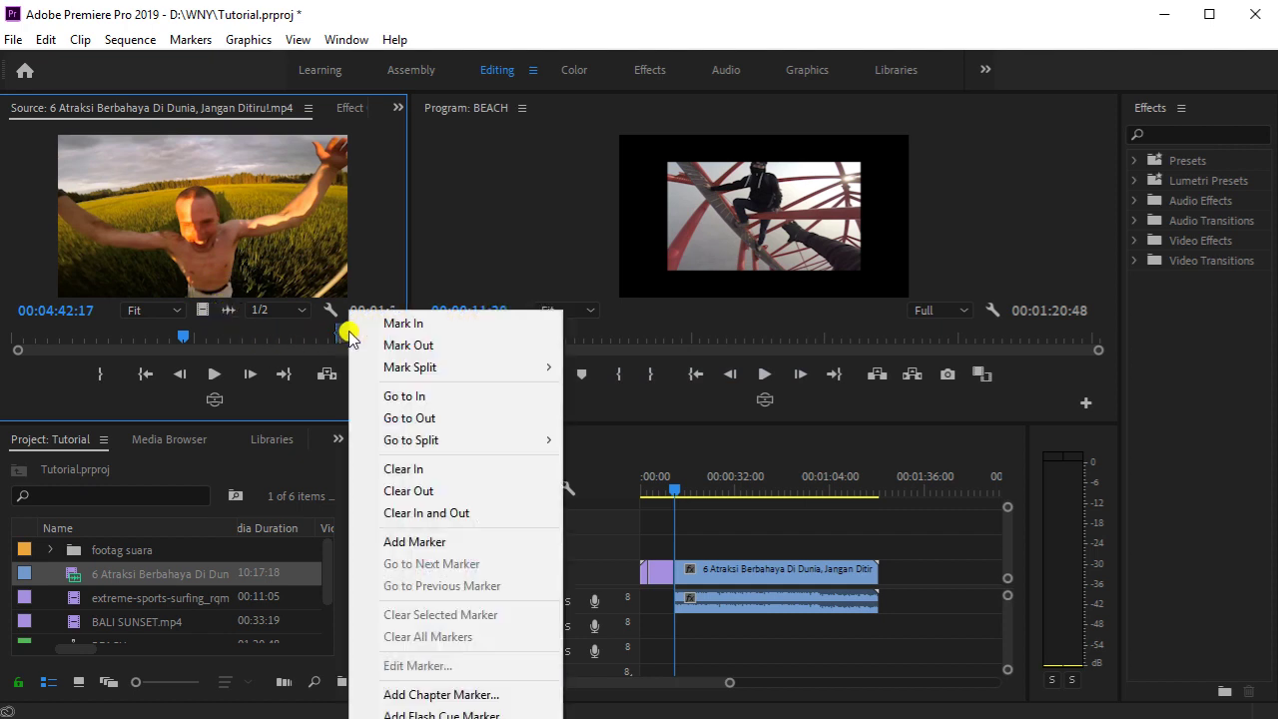
pyautogui.click(445, 514)
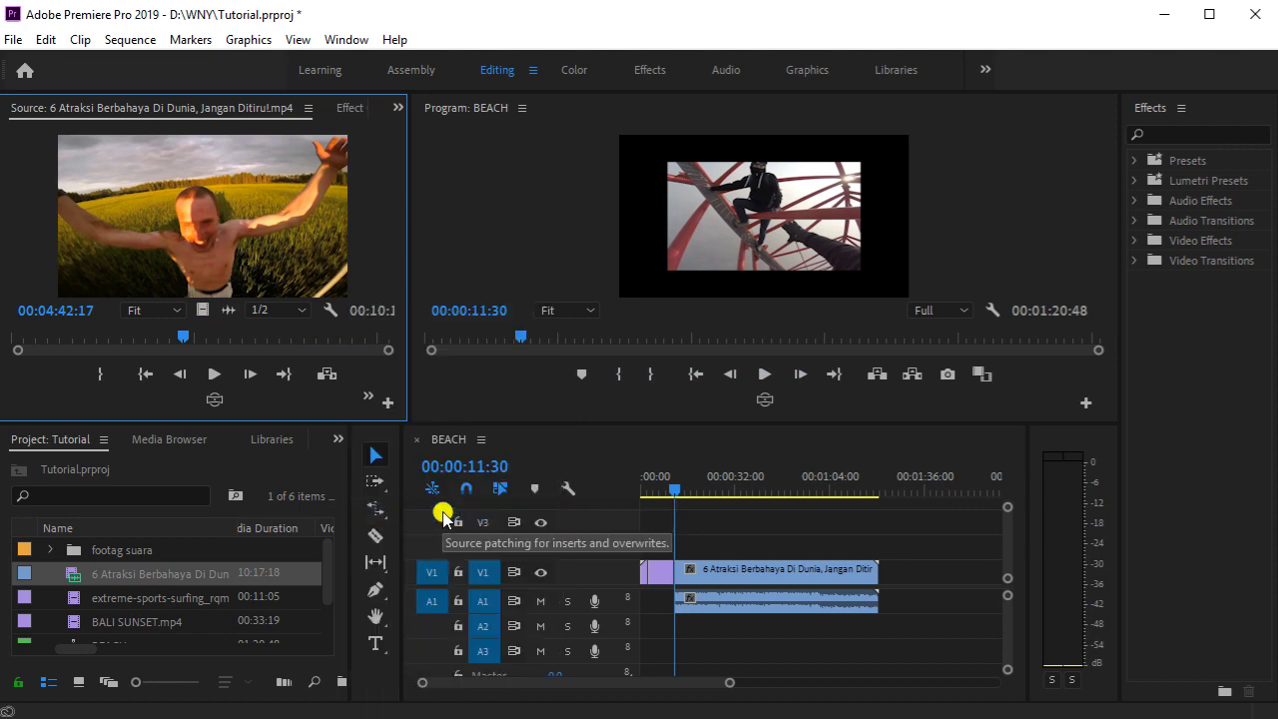
# Widen the audio meters panel and shift the linked clip about 4 seconds later, leaving a gap after the BEACH.mp4 segments
pyautogui.click(814, 575)
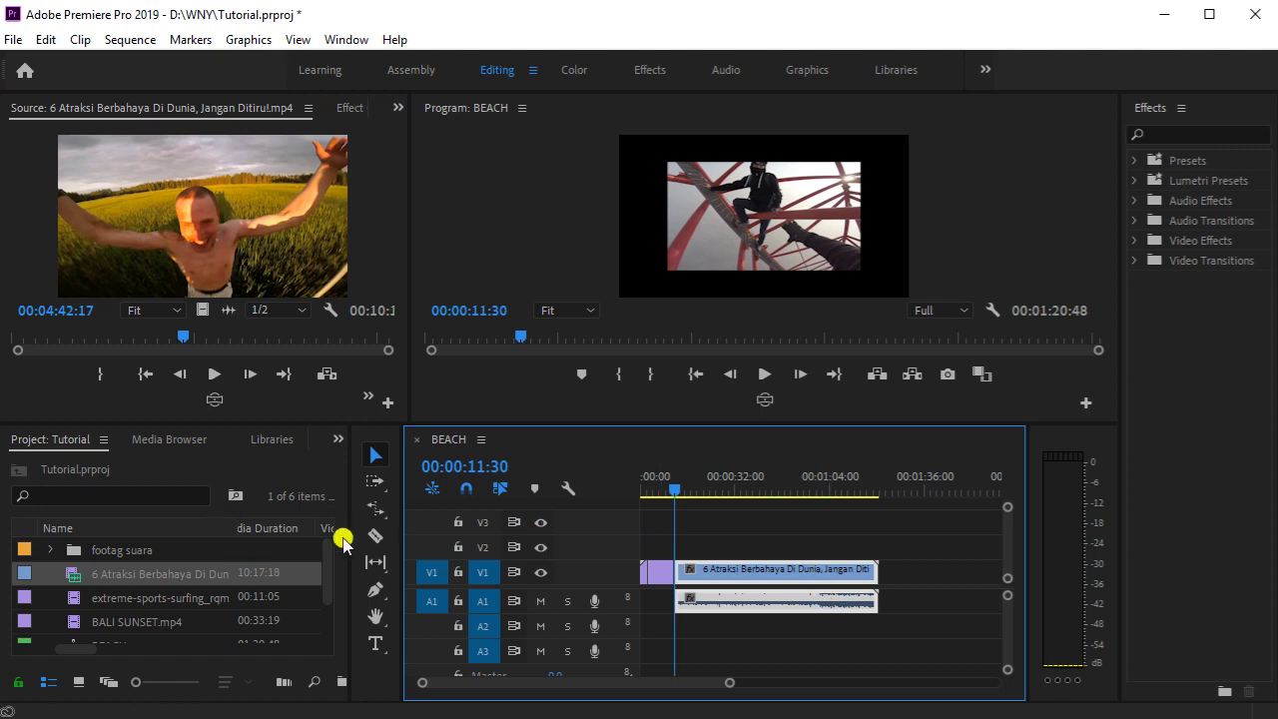
pyautogui.moveTo(1118, 566); pyautogui.dragTo(1184, 565)
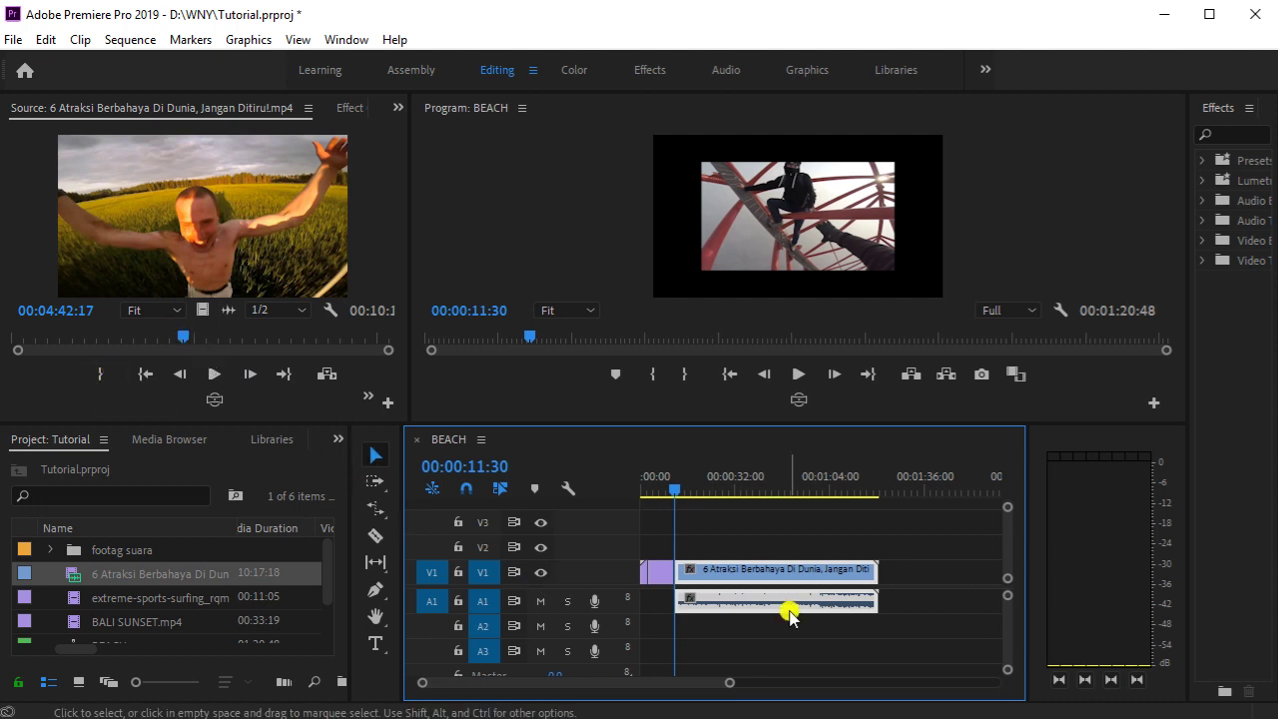
pyautogui.moveTo(676, 496)
pyautogui.mouseDown()
pyautogui.moveTo(755, 496)
pyautogui.moveTo(608, 505)
pyautogui.moveTo(659, 506)
pyautogui.moveTo(675, 490)
pyautogui.moveTo(658, 496)
pyautogui.mouseUp()
pyautogui.moveTo(782, 572)
pyautogui.mouseDown()
pyautogui.moveTo(854, 570)
pyautogui.moveTo(827, 601)
pyautogui.moveTo(776, 572)
pyautogui.mouseUp()
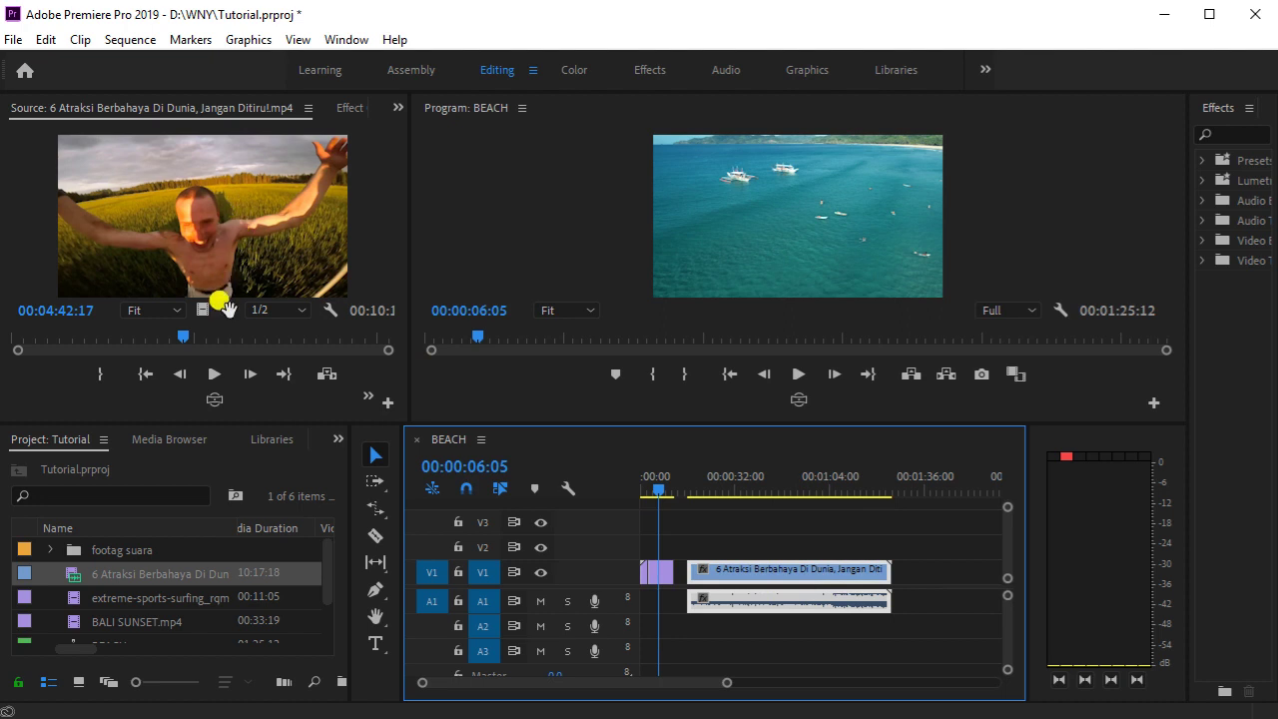
# Unlink the clip's audio from its video and move the two parts separately, returning the audio to A1
pyautogui.rightClick(764, 571)
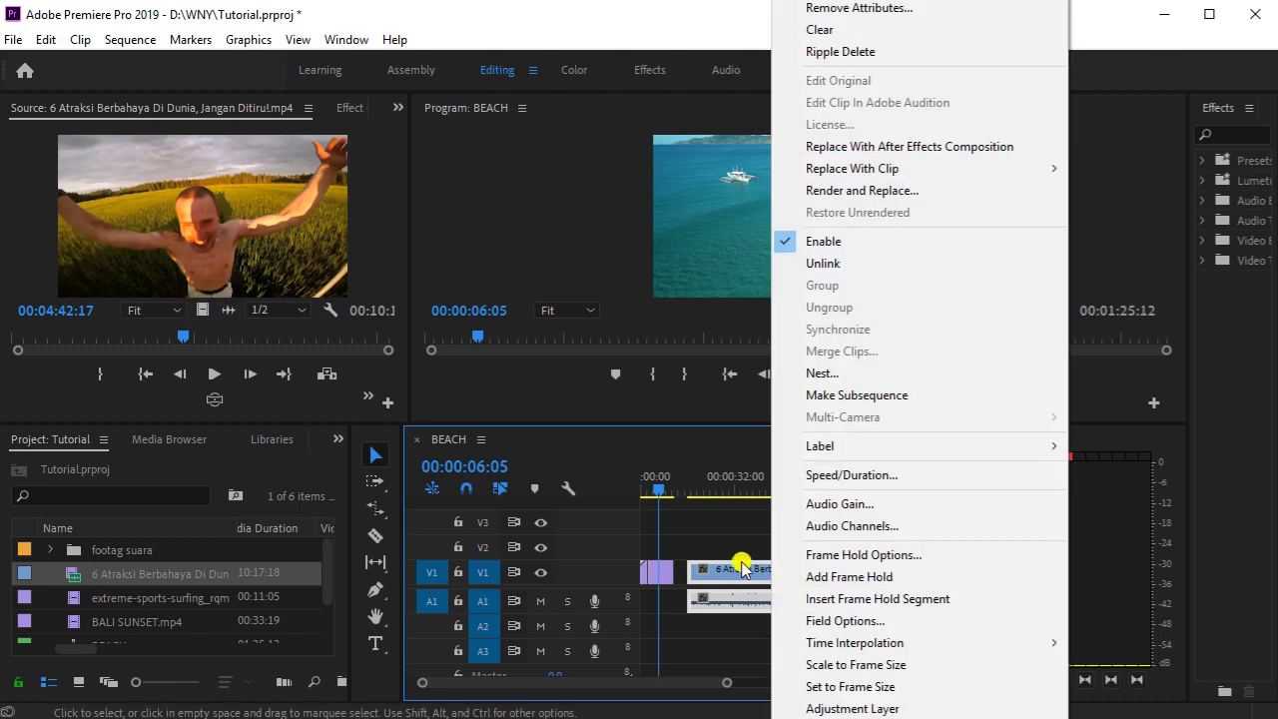
pyautogui.click(828, 263)
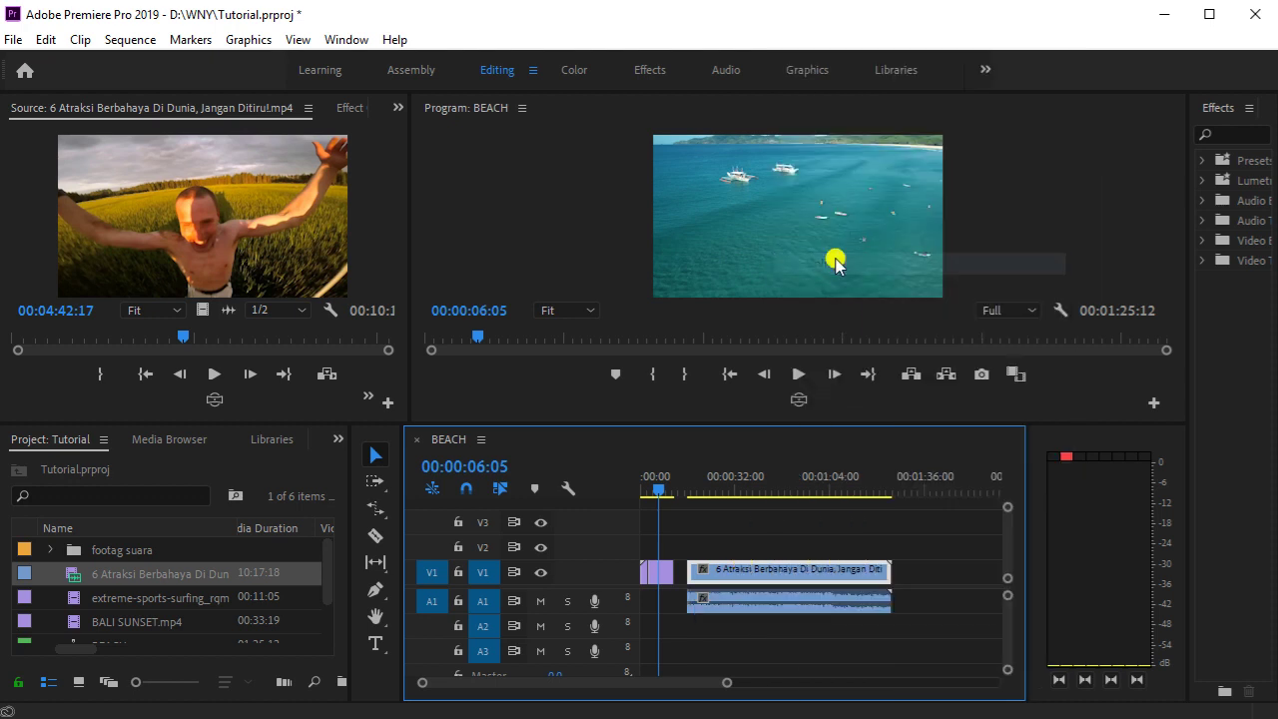
pyautogui.moveTo(850, 602); pyautogui.dragTo(836, 627)
pyautogui.moveTo(845, 568)
pyautogui.mouseDown()
pyautogui.moveTo(938, 606)
pyautogui.moveTo(886, 568)
pyautogui.moveTo(856, 572)
pyautogui.mouseUp()
pyautogui.moveTo(833, 630); pyautogui.dragTo(837, 600)
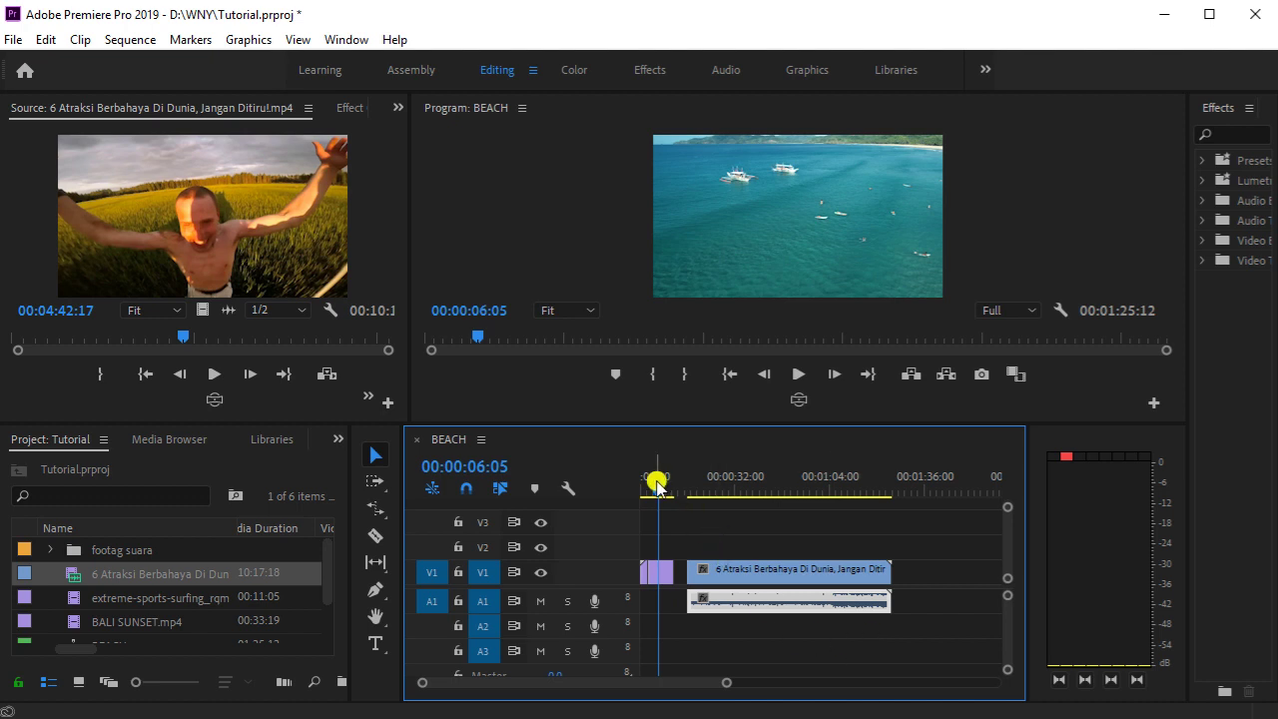
# Split the unlinked video on V1 at about 00:00:43 and its audio on A1 separately at about 00:01:00 with the Razor tool
pyautogui.moveTo(662, 496); pyautogui.dragTo(698, 497)
pyautogui.click(768, 571)
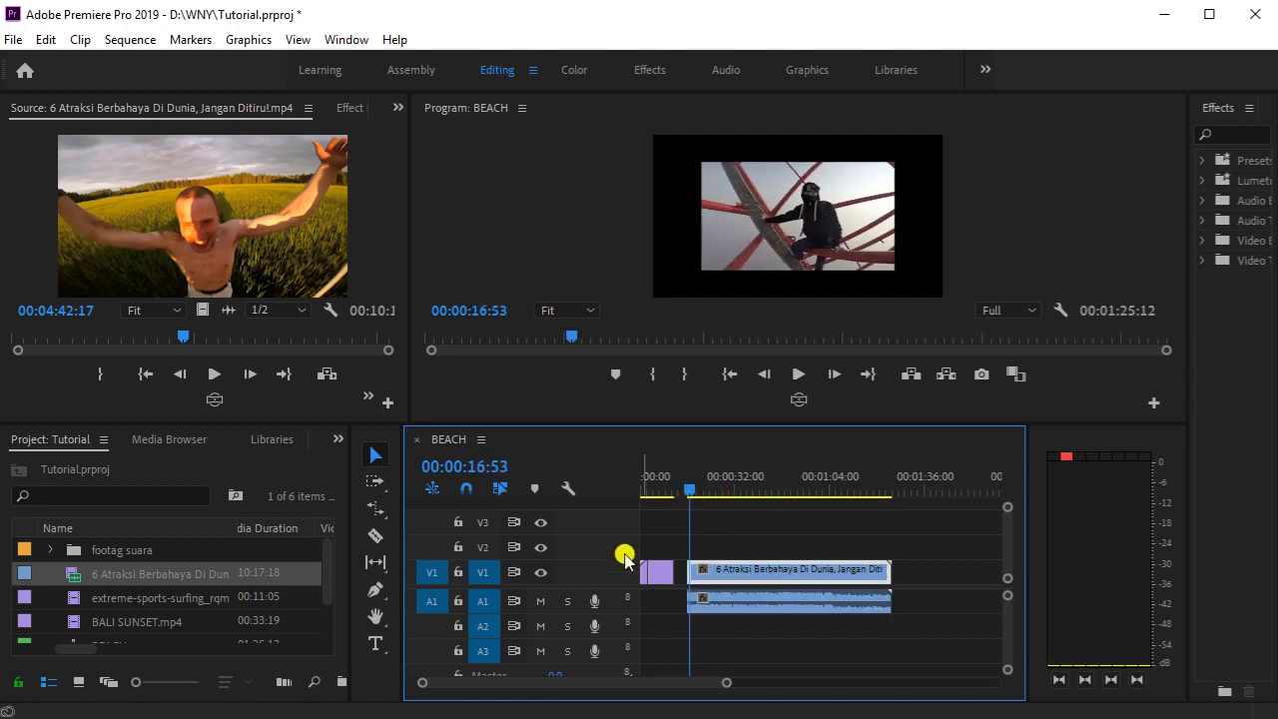
pyautogui.click(378, 535)
pyautogui.click(767, 571)
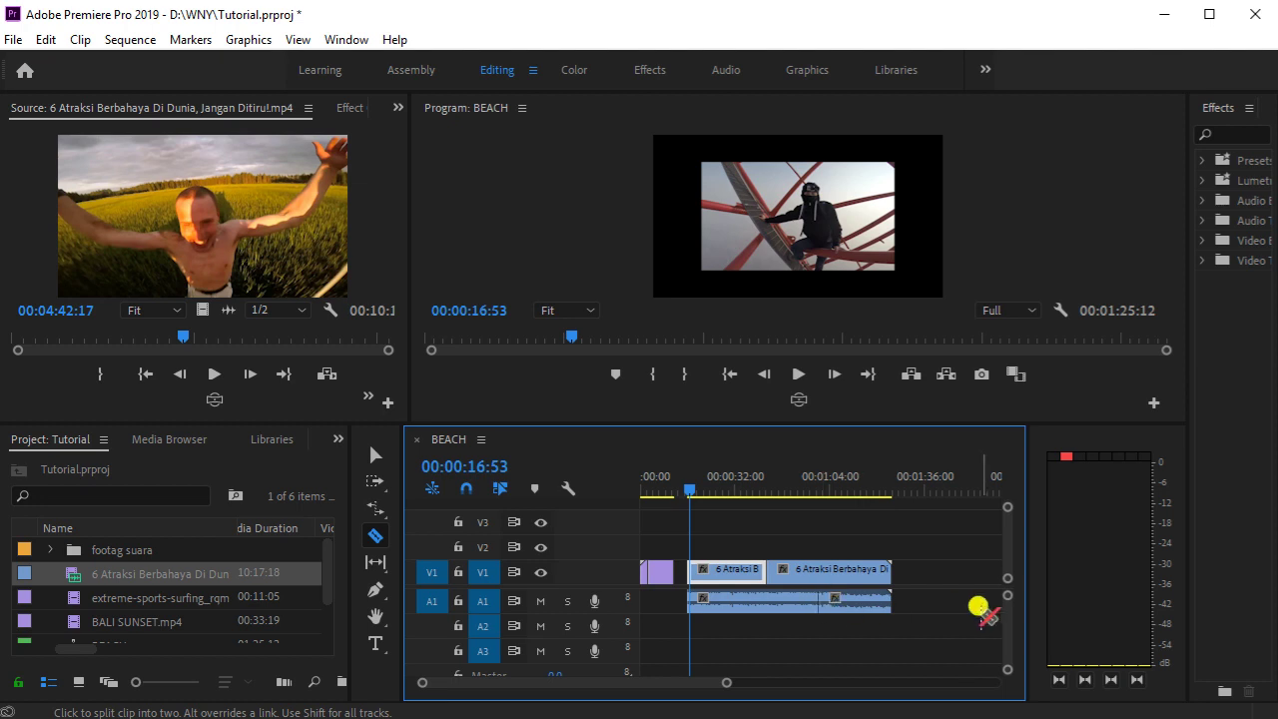
# Move the second video segment about 19 seconds later on V1 and shift both audio segments later on A1
pyautogui.click(375, 452)
pyautogui.moveTo(833, 607); pyautogui.dragTo(879, 602)
pyautogui.moveTo(775, 611); pyautogui.dragTo(748, 604)
pyautogui.moveTo(808, 576); pyautogui.dragTo(867, 568)
pyautogui.moveTo(802, 602); pyautogui.dragTo(840, 606)
# Scale the first segment of the unlinked video on V1 to 151 to fill the frame, and play it briefly
pyautogui.click(722, 570)
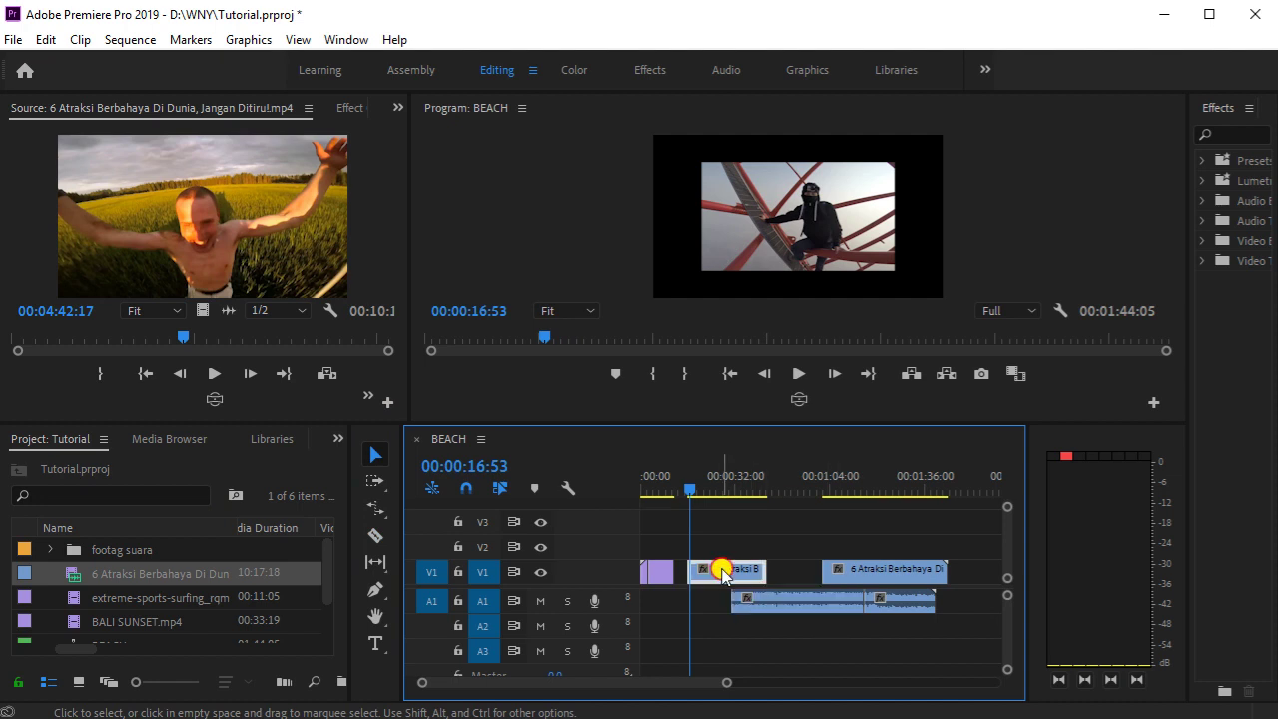
pyautogui.moveTo(689, 490); pyautogui.dragTo(691, 490)
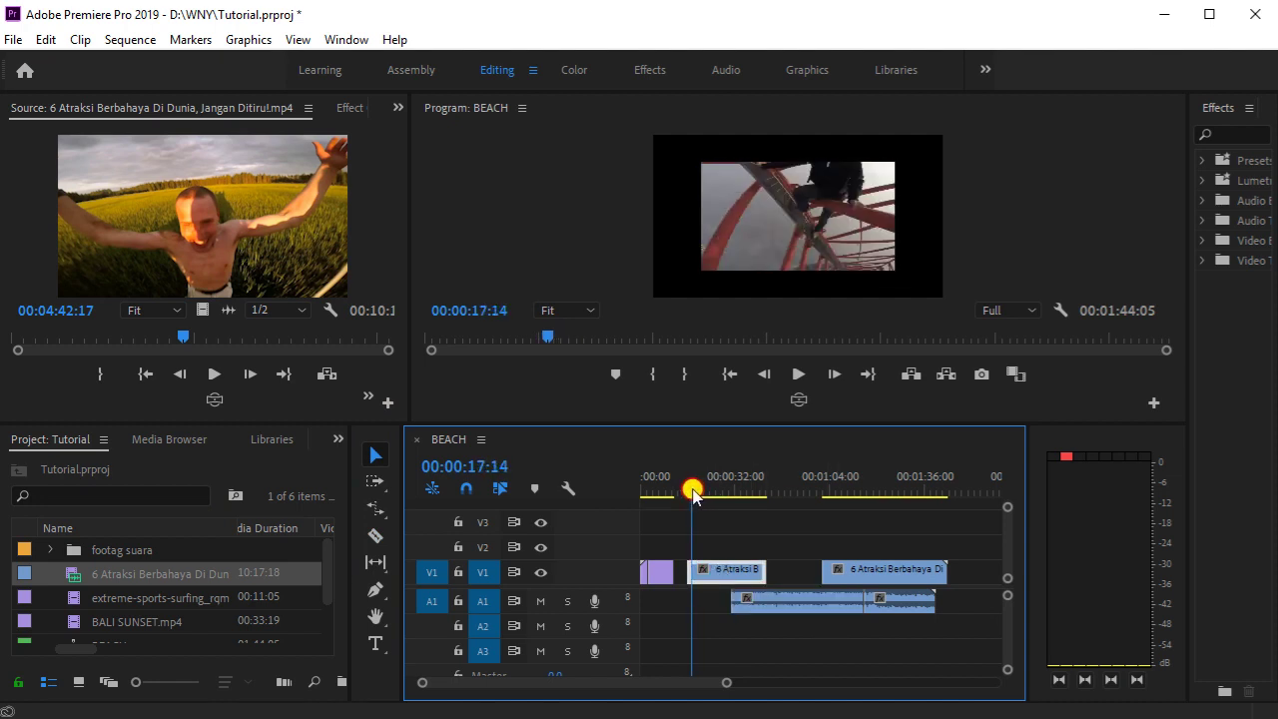
pyautogui.click(788, 382)
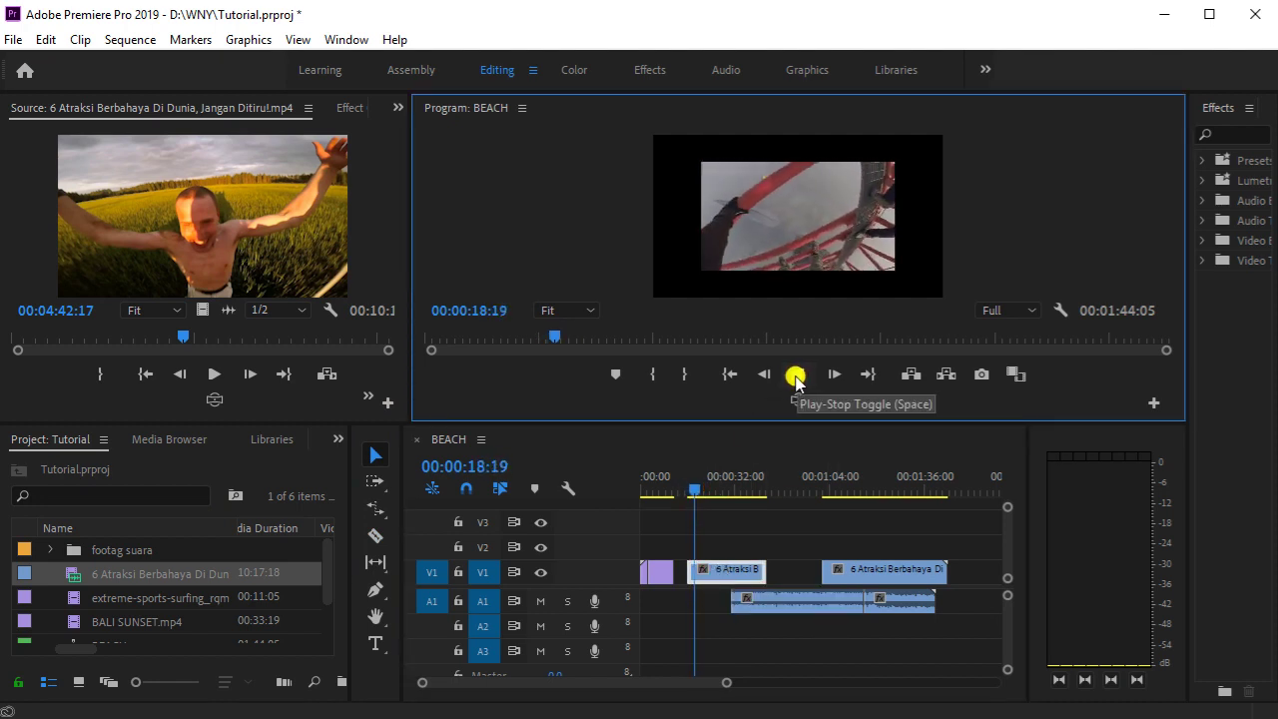
pyautogui.click(796, 377)
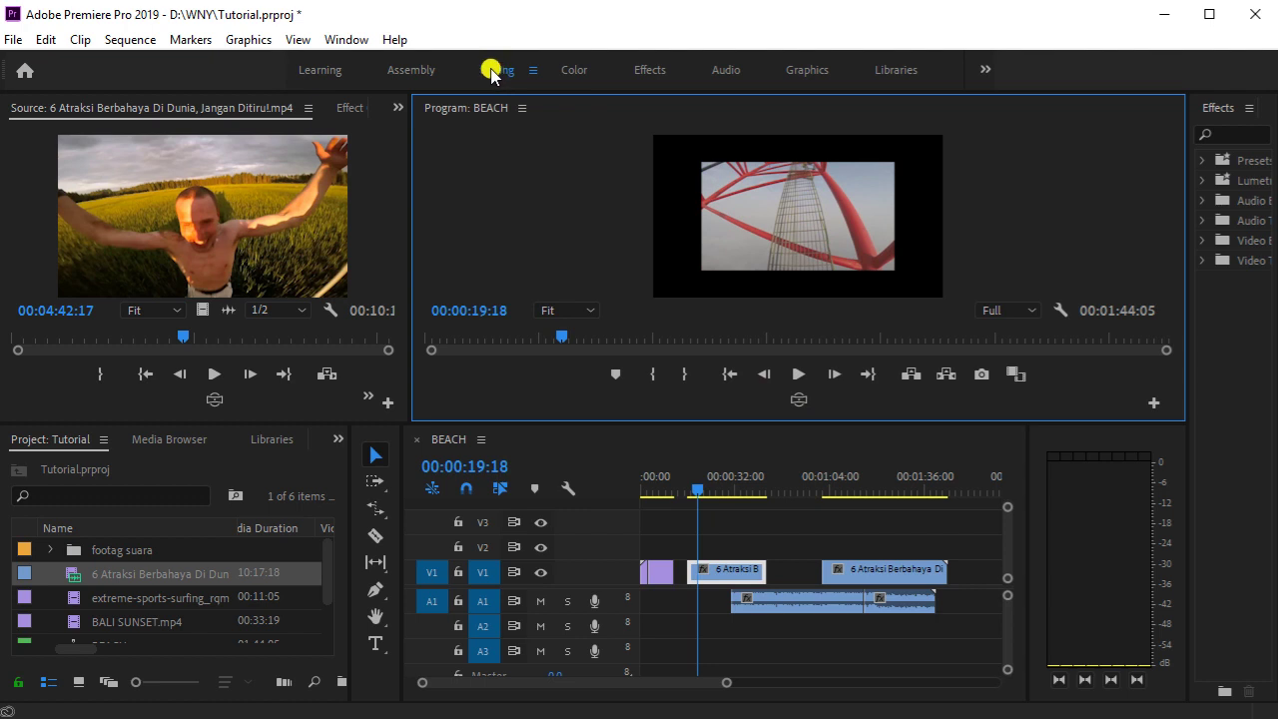
pyautogui.click(352, 108)
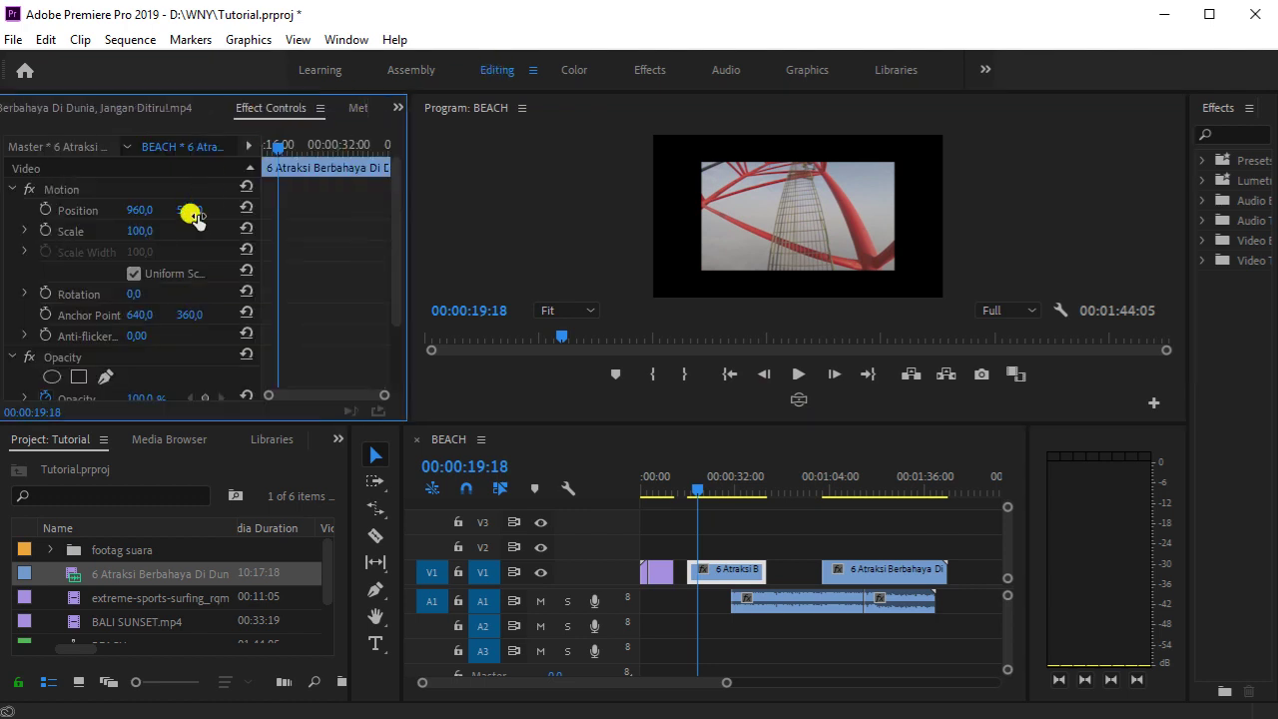
pyautogui.moveTo(142, 232); pyautogui.dragTo(225, 236)
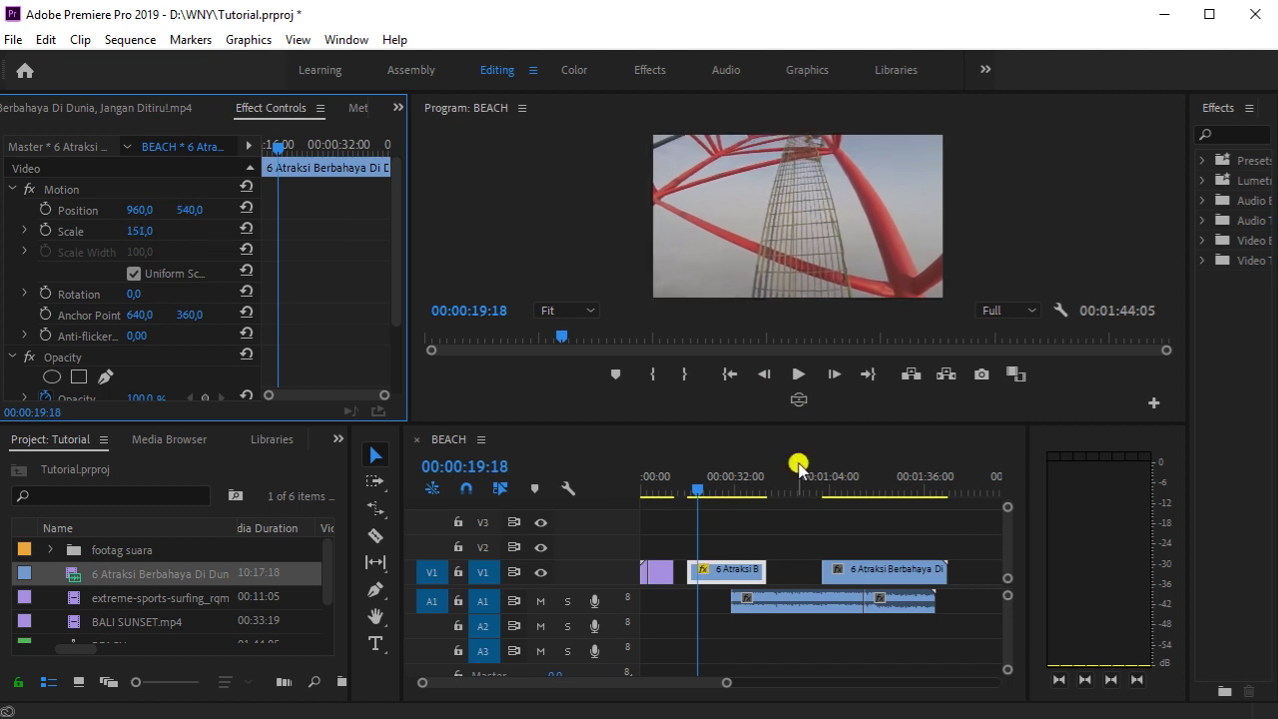
pyautogui.click(792, 375)
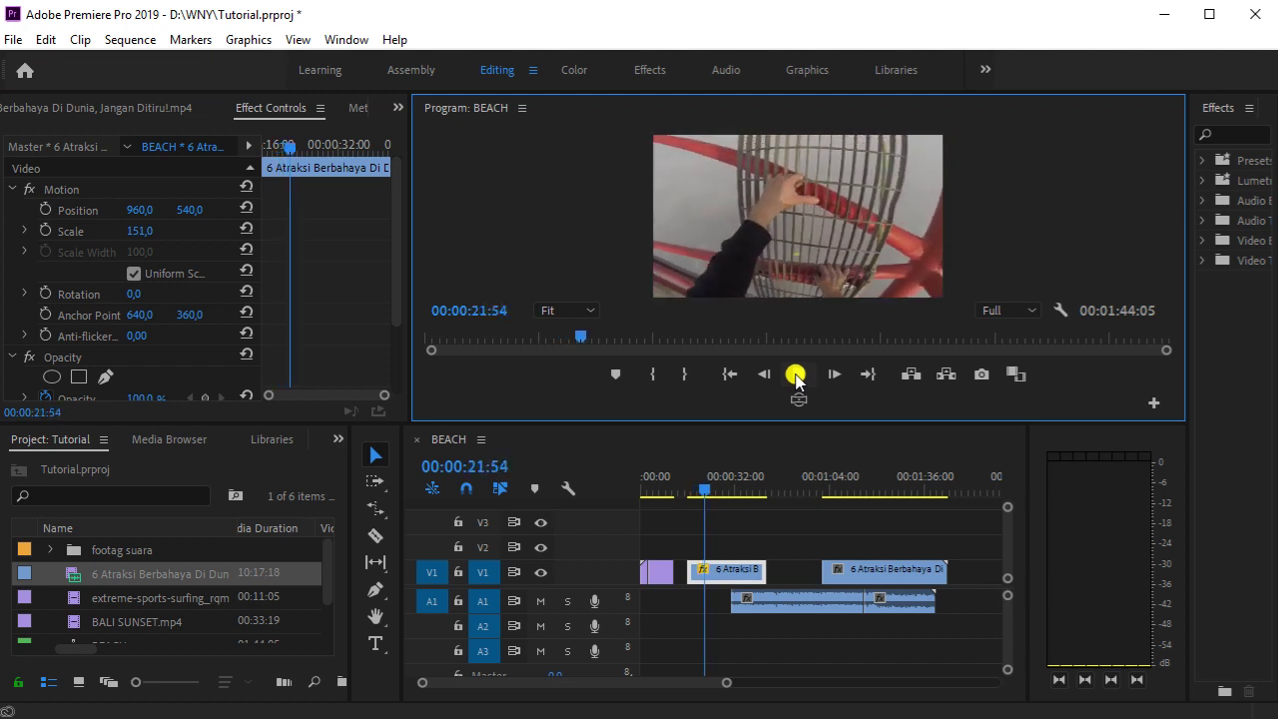
pyautogui.click(796, 375)
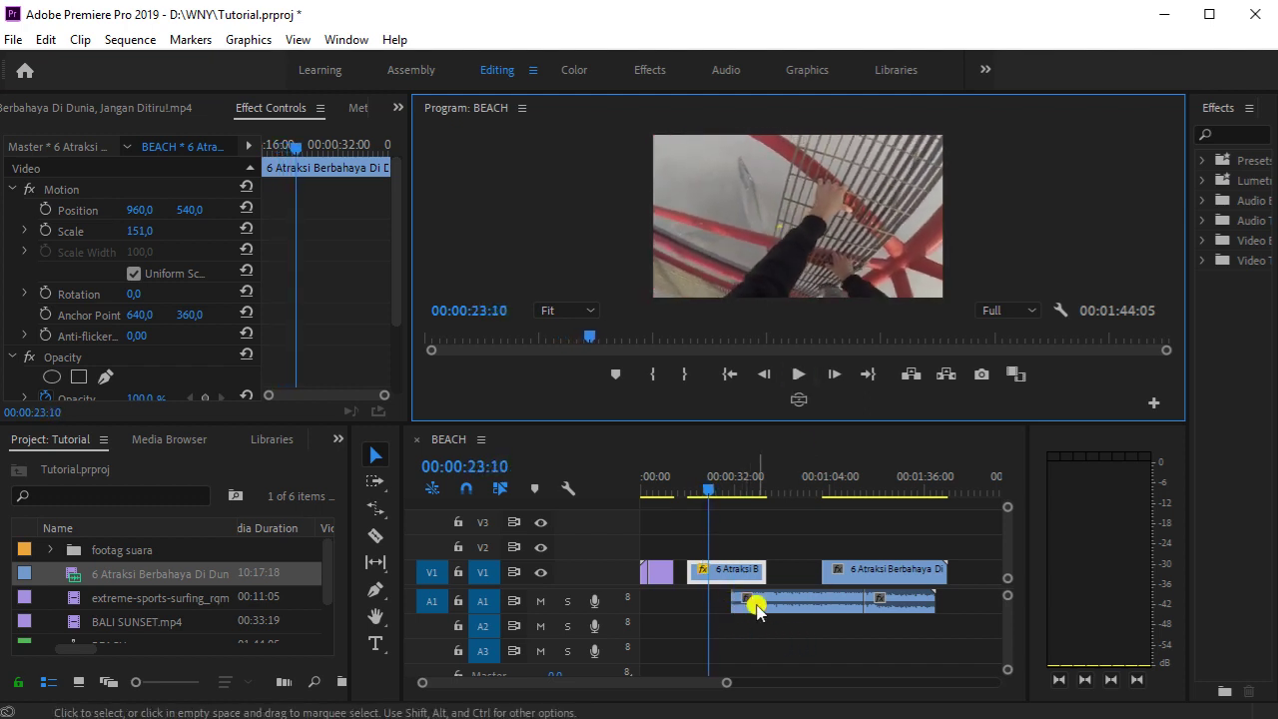
# Move the first audio segment on A1 to start at 00:00:23:10 and play the sequence from there
pyautogui.click(774, 602)
pyautogui.moveTo(773, 602); pyautogui.dragTo(749, 601)
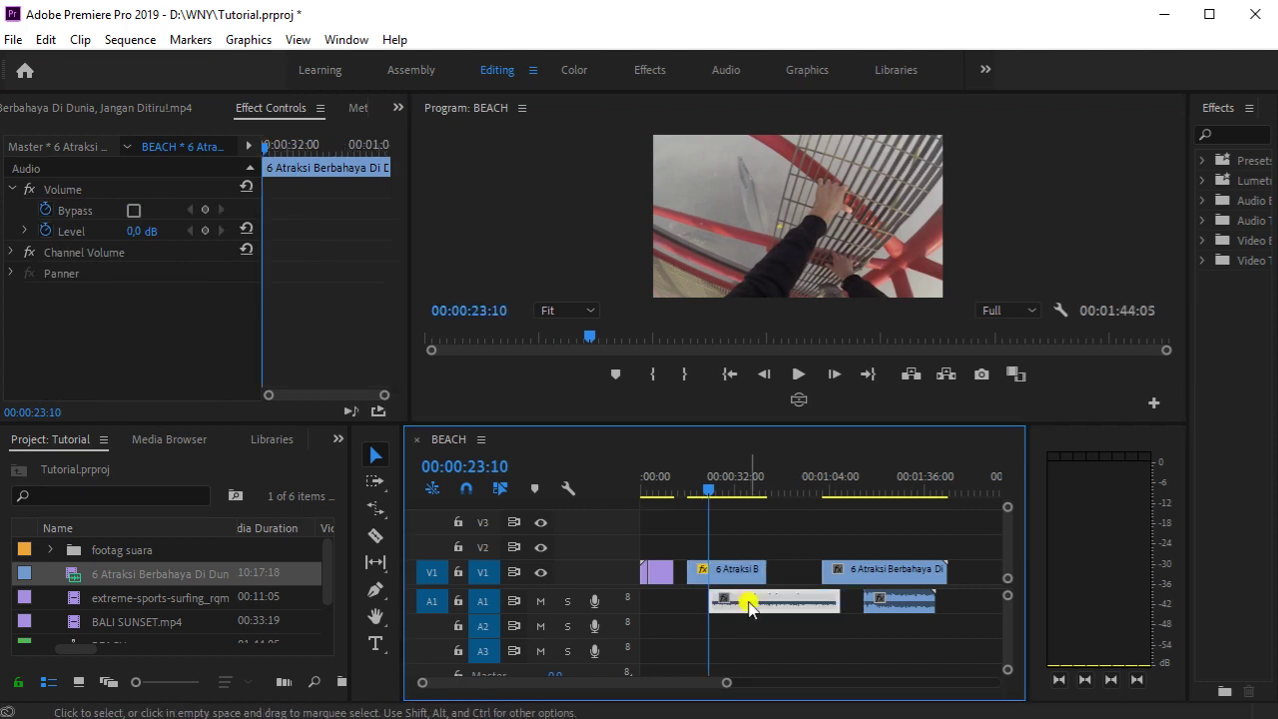
pyautogui.click(799, 374)
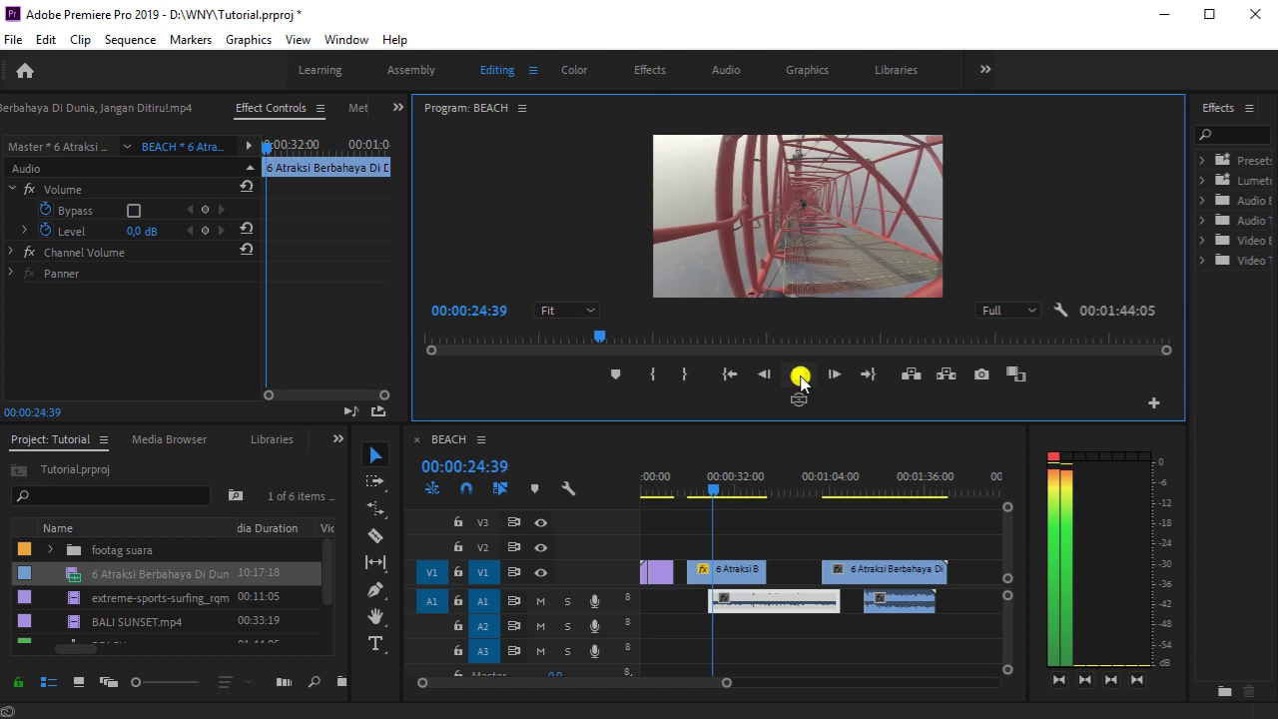
pyautogui.click(800, 375)
# Move the playhead to 00:00:16:13 and set the speed of the scaled video segment on V1 to 10%
pyautogui.moveTo(719, 490); pyautogui.dragTo(690, 496)
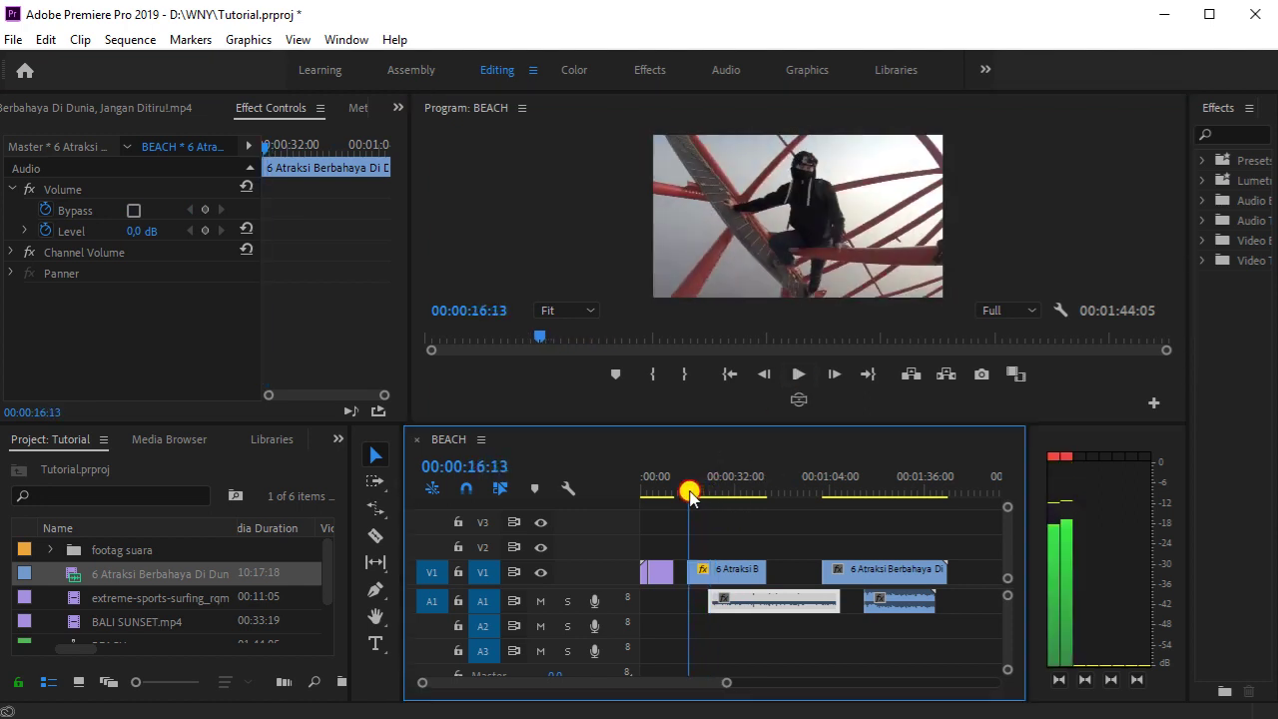
pyautogui.rightClick(747, 576)
pyautogui.click(826, 548)
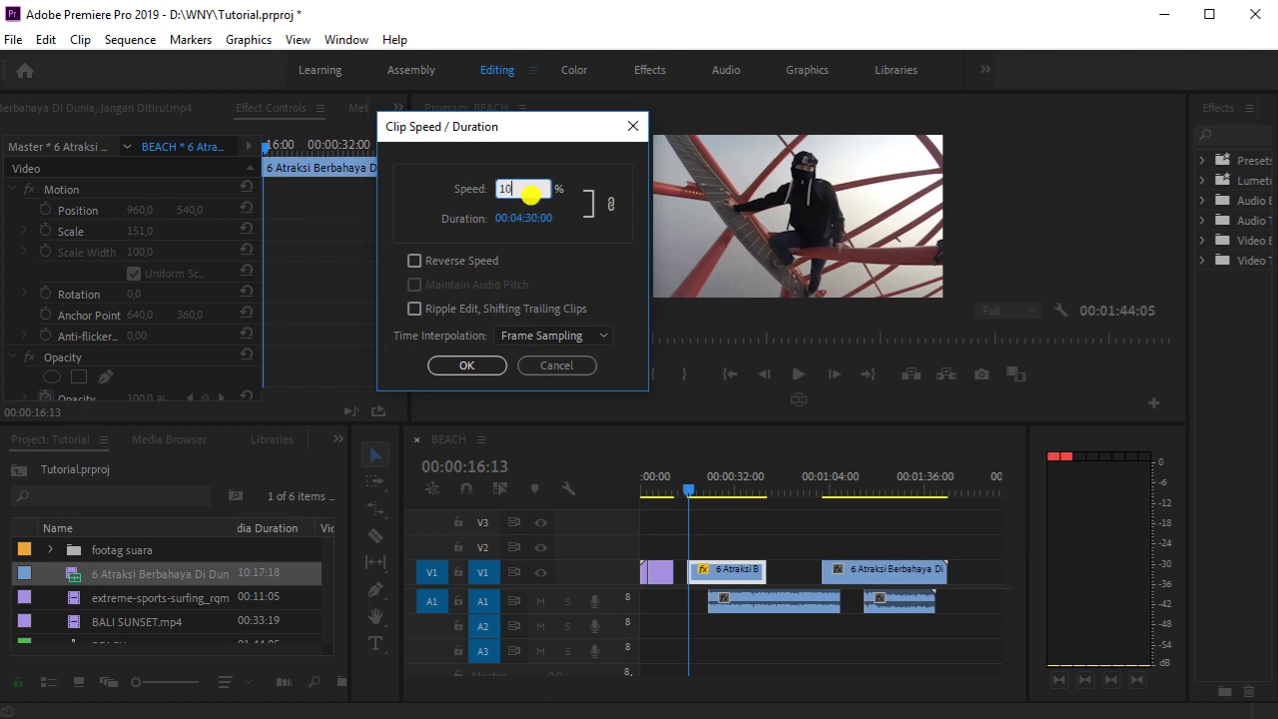
pyautogui.click(481, 371)
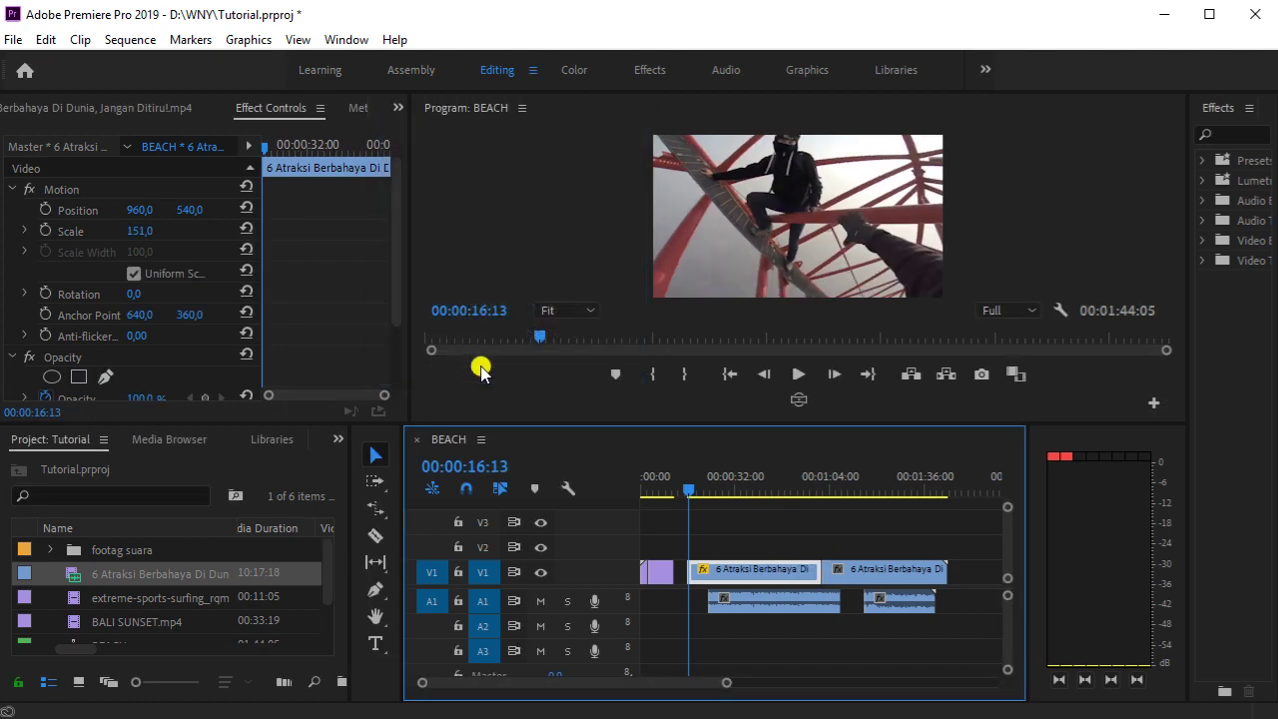
# Move the last video segment about 20 seconds later on V1 and play the slowed segment briefly
pyautogui.moveTo(863, 579); pyautogui.dragTo(926, 583)
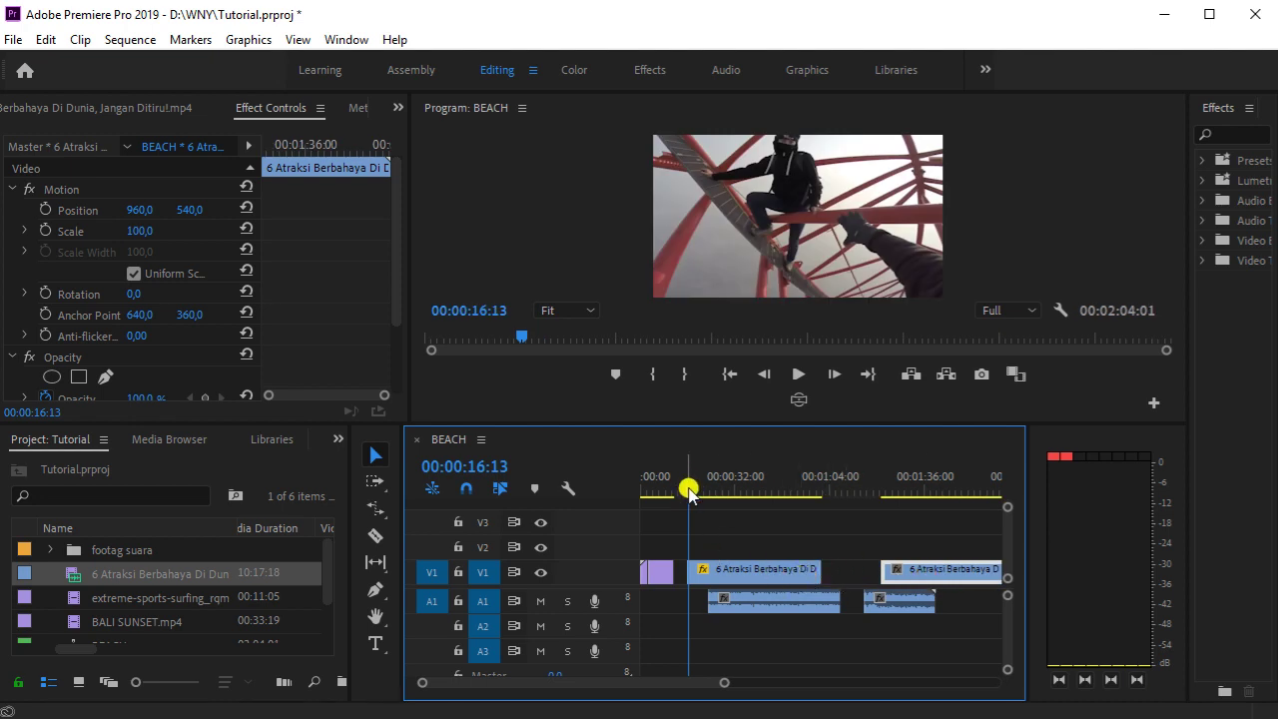
pyautogui.click(798, 374)
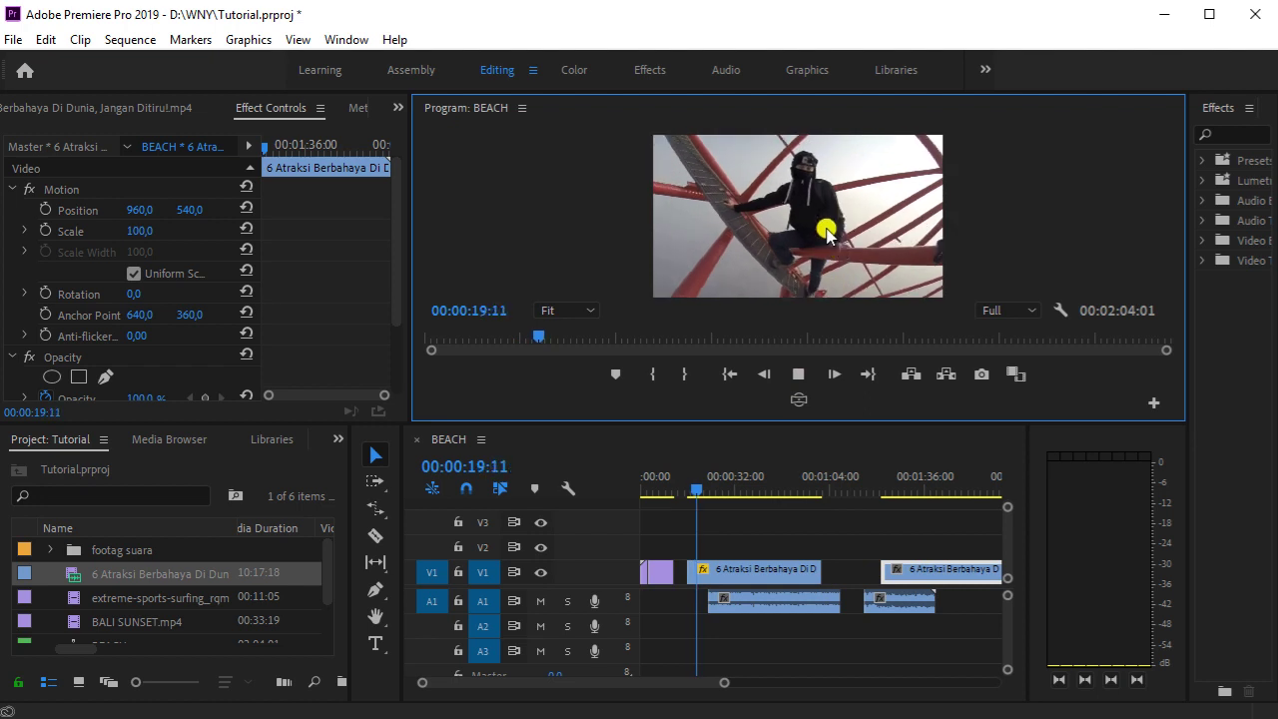
pyautogui.click(797, 383)
# Set the speed of the scaled video segment on V1 to 150%
pyautogui.rightClick(751, 571)
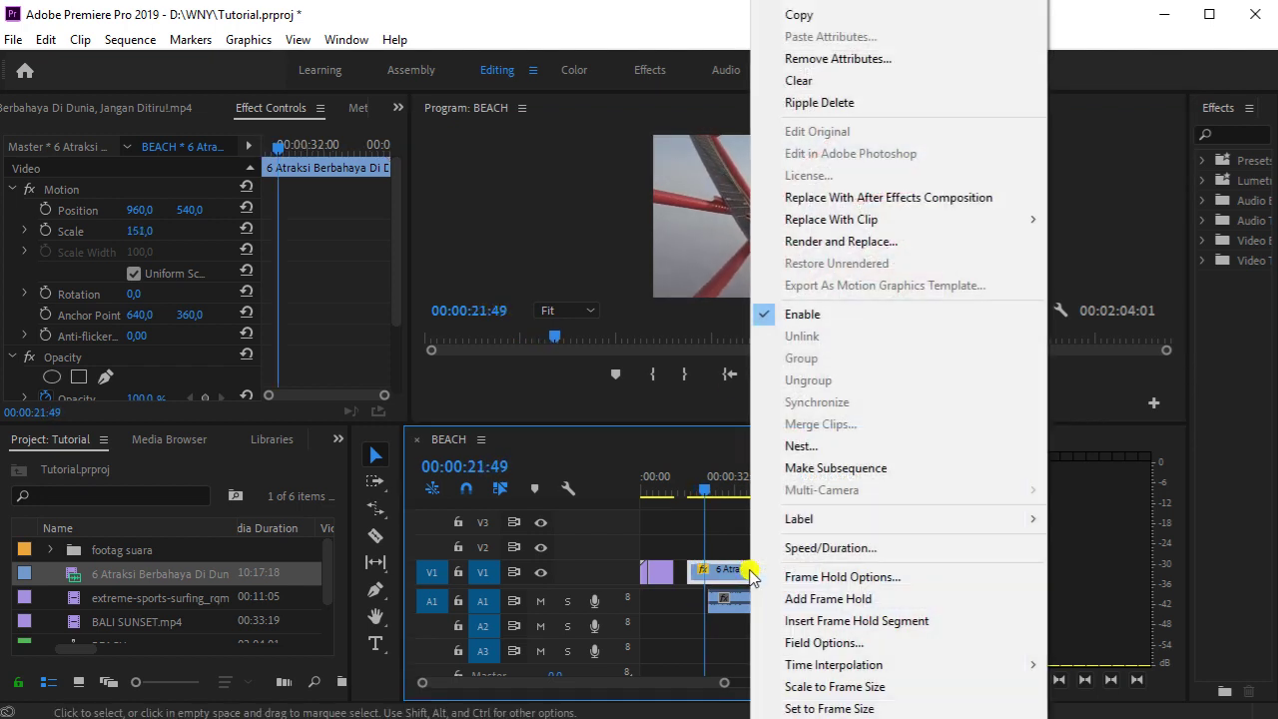
pyautogui.click(844, 548)
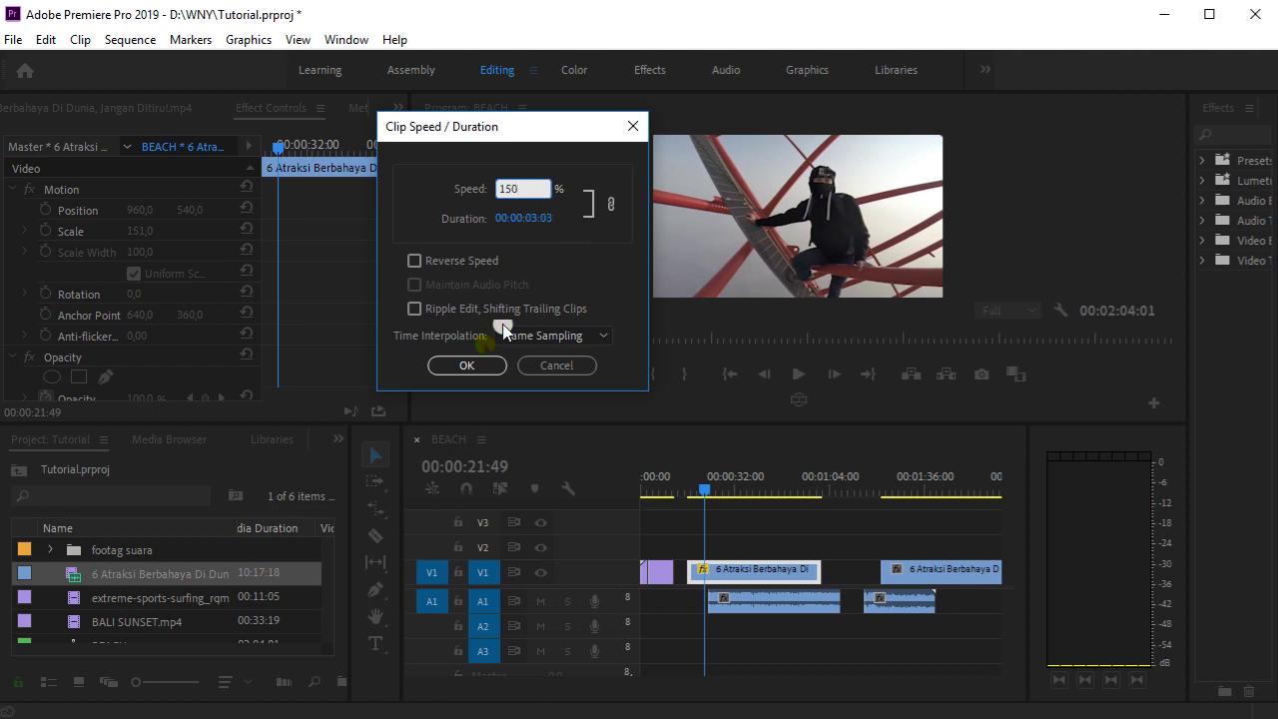
pyautogui.click(466, 365)
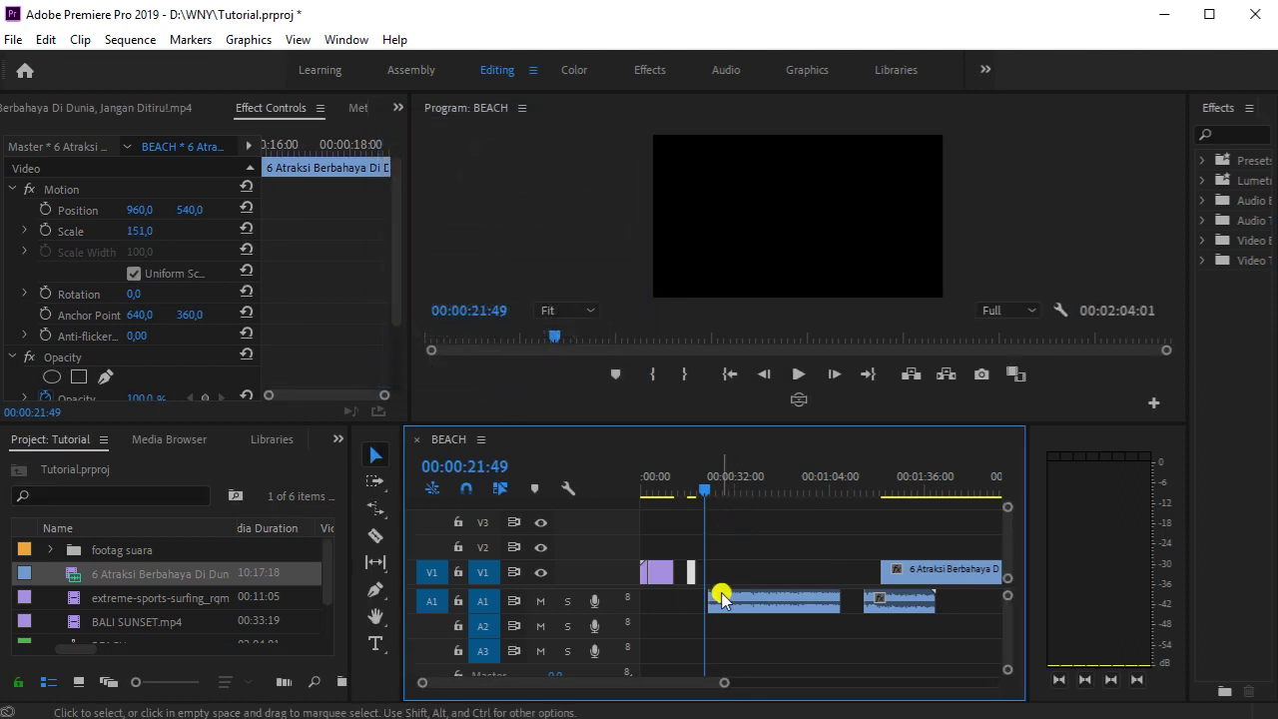
# Play the sped-up segment on V1 from near its start at about 00:00:16:33, and stop playback past its end
pyautogui.moveTo(704, 496); pyautogui.dragTo(689, 496)
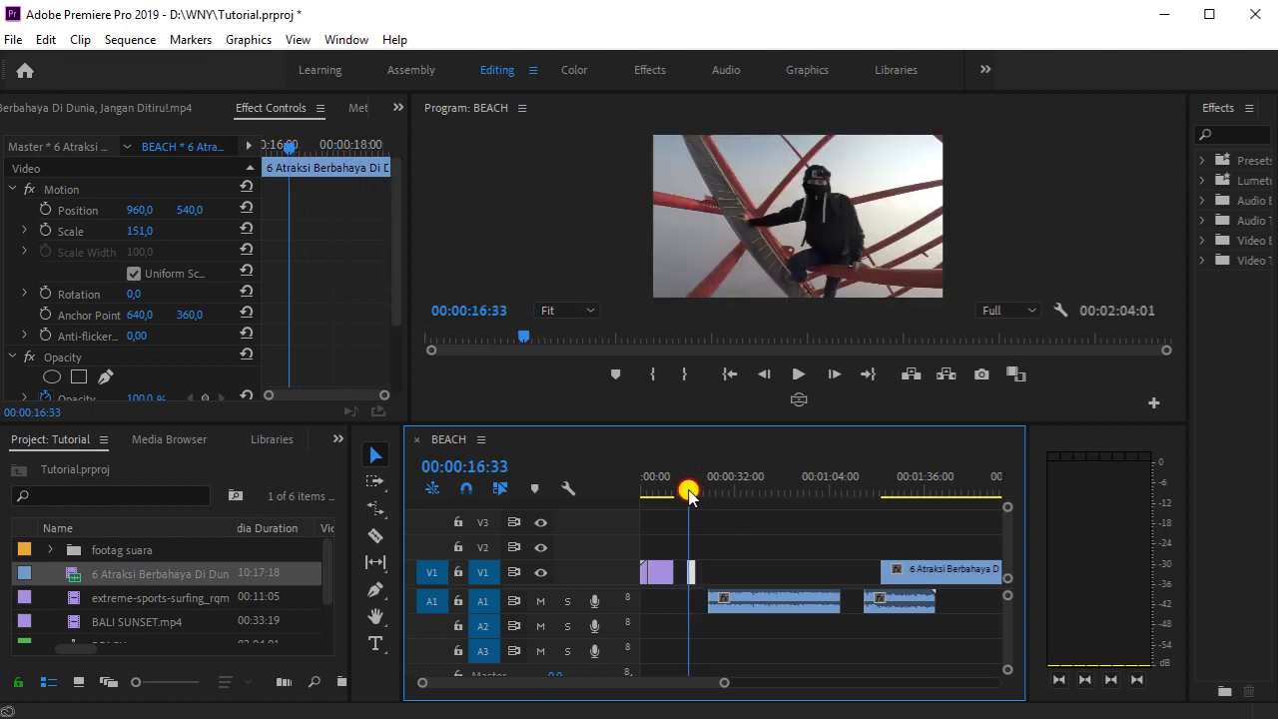
pyautogui.moveTo(726, 687); pyautogui.dragTo(664, 688)
pyautogui.moveTo(820, 492); pyautogui.dragTo(814, 494)
pyautogui.click(807, 376)
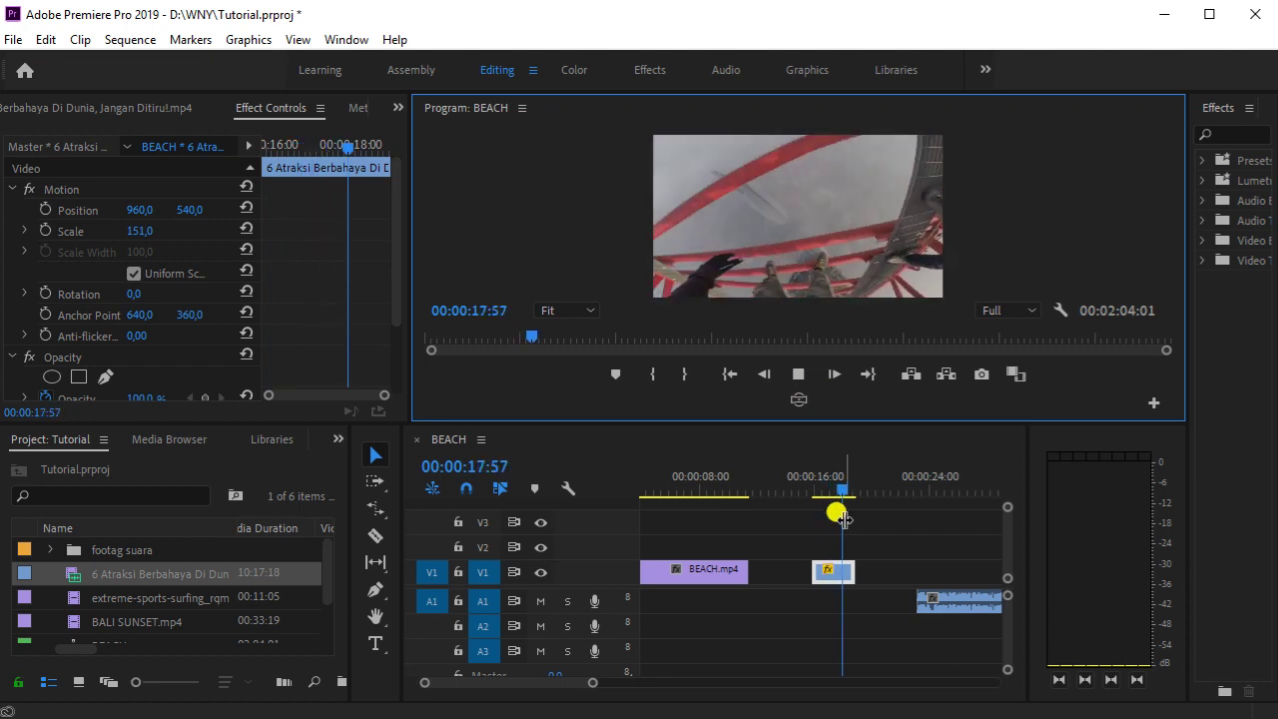
pyautogui.click(799, 379)
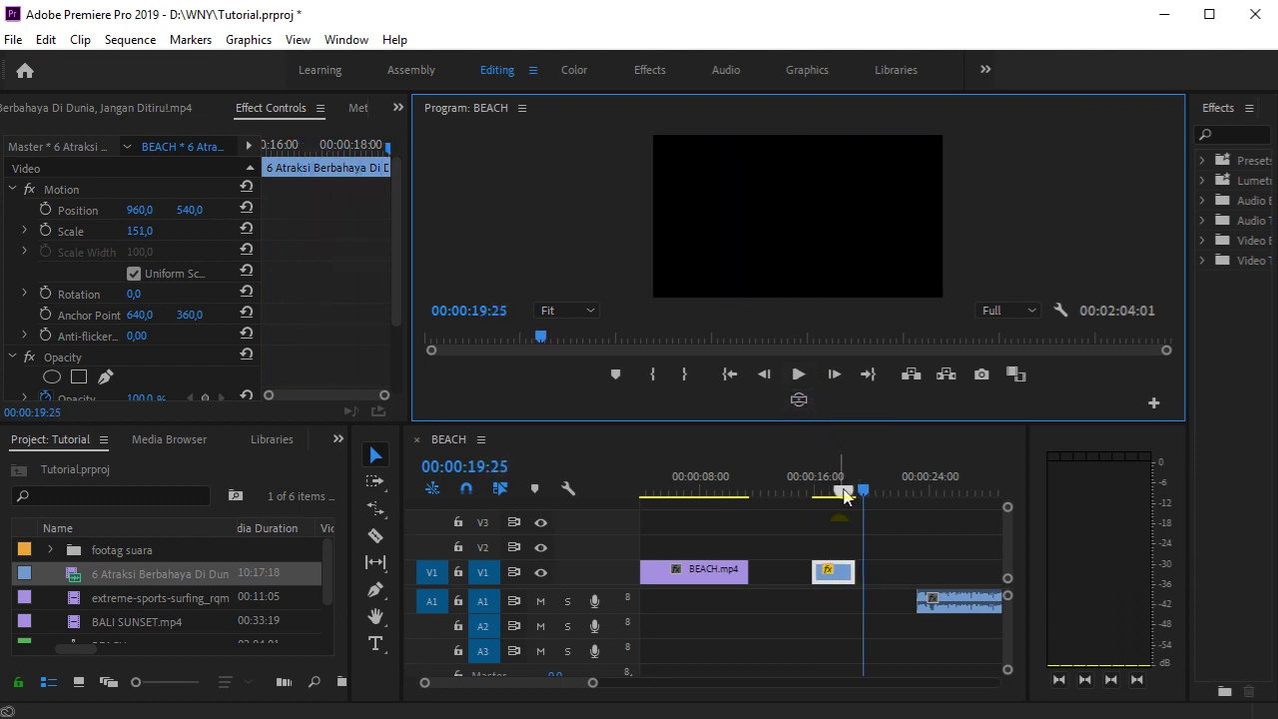
# Close the gaps on V1 and A1 by moving the sped-up segment against BEACH.mp4 and shifting the other video and audio segments earlier
pyautogui.moveTo(827, 574); pyautogui.dragTo(761, 576)
pyautogui.moveTo(938, 614); pyautogui.dragTo(633, 607)
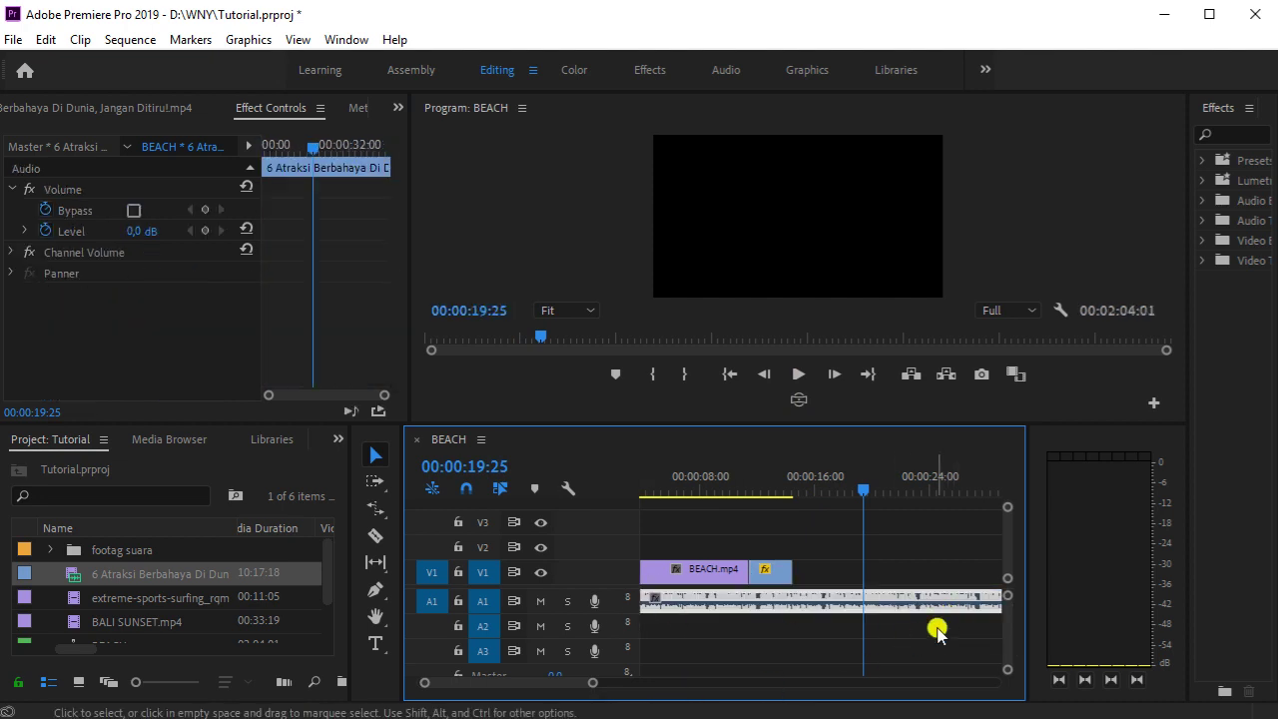
pyautogui.moveTo(593, 683); pyautogui.dragTo(702, 696)
pyautogui.moveTo(904, 572); pyautogui.dragTo(716, 573)
pyautogui.moveTo(893, 600); pyautogui.dragTo(795, 611)
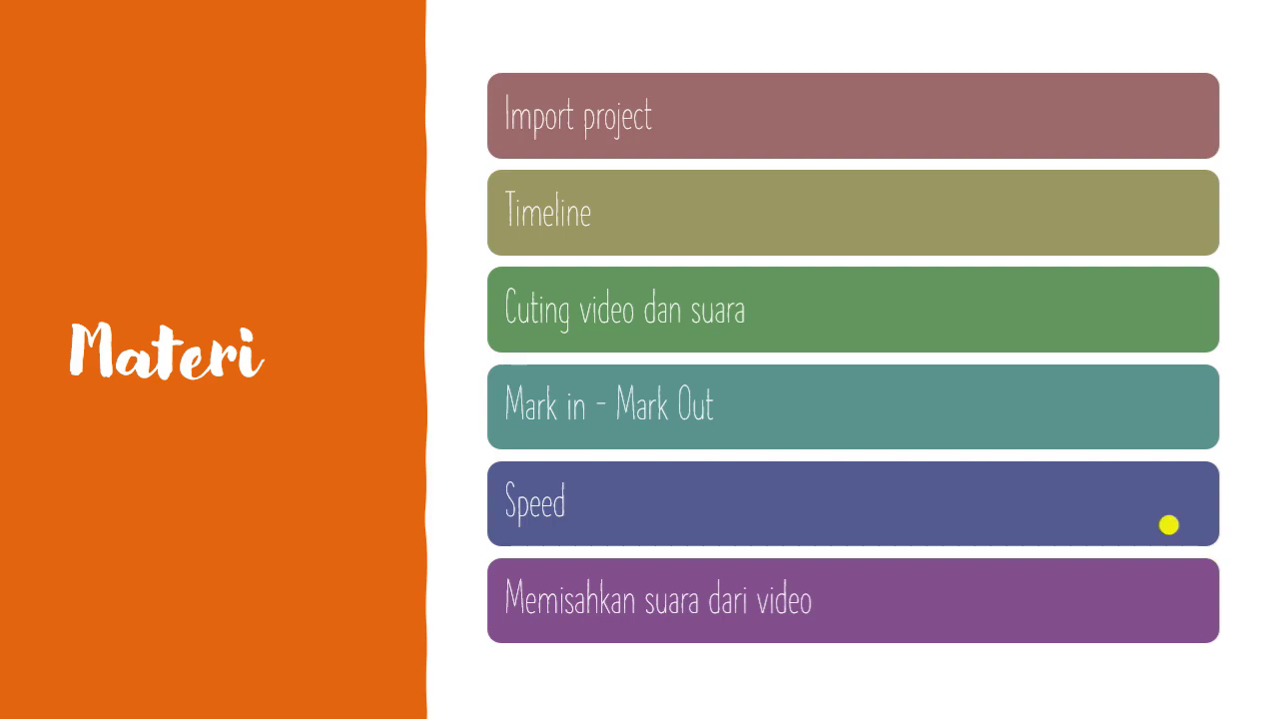
pyautogui.click(1168, 524)
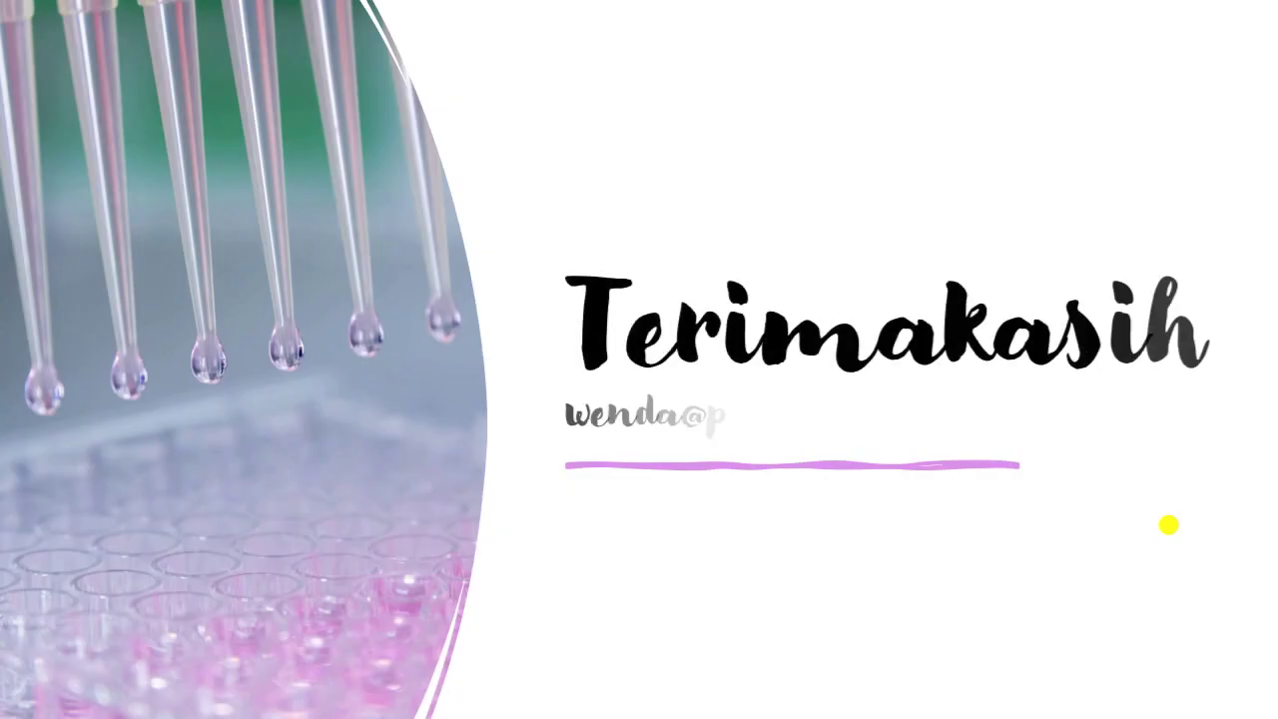